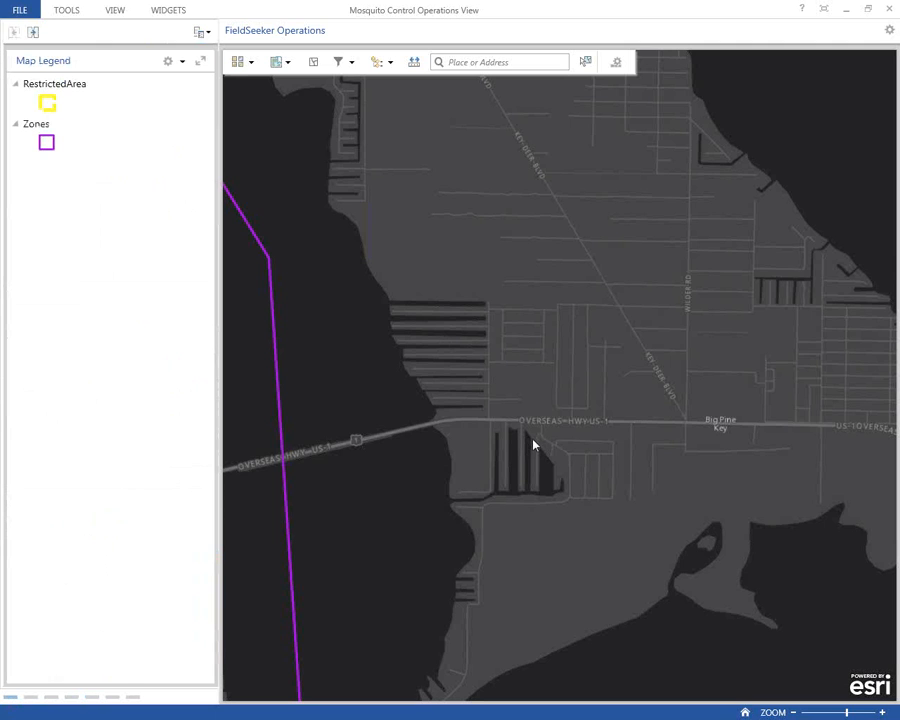
- Look over the available basemaps for the FieldSeeker Operations map
scroll(535, 446, down, 1)
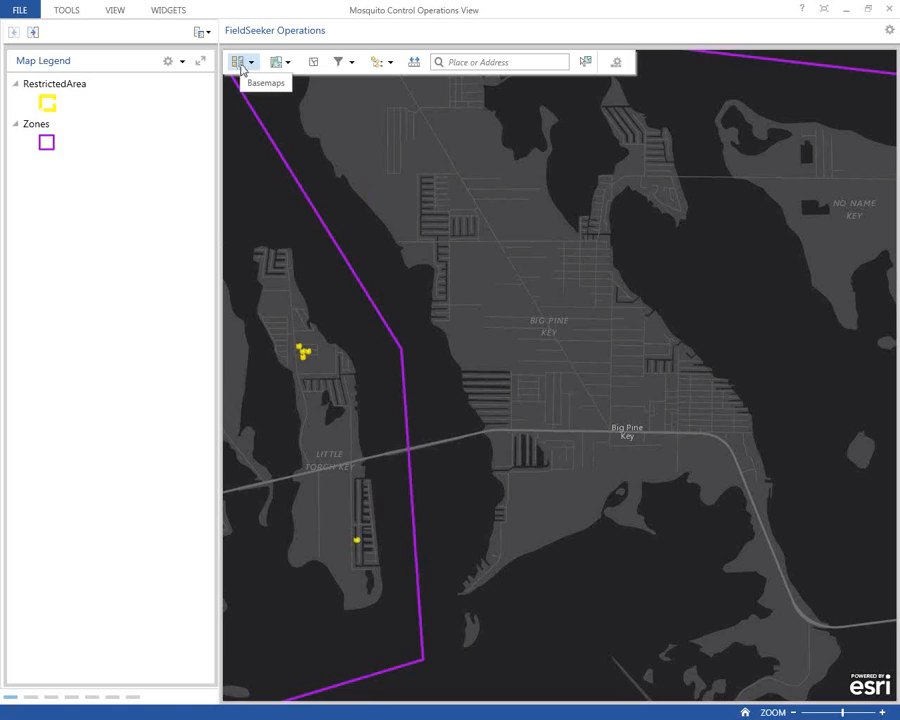
click(247, 66)
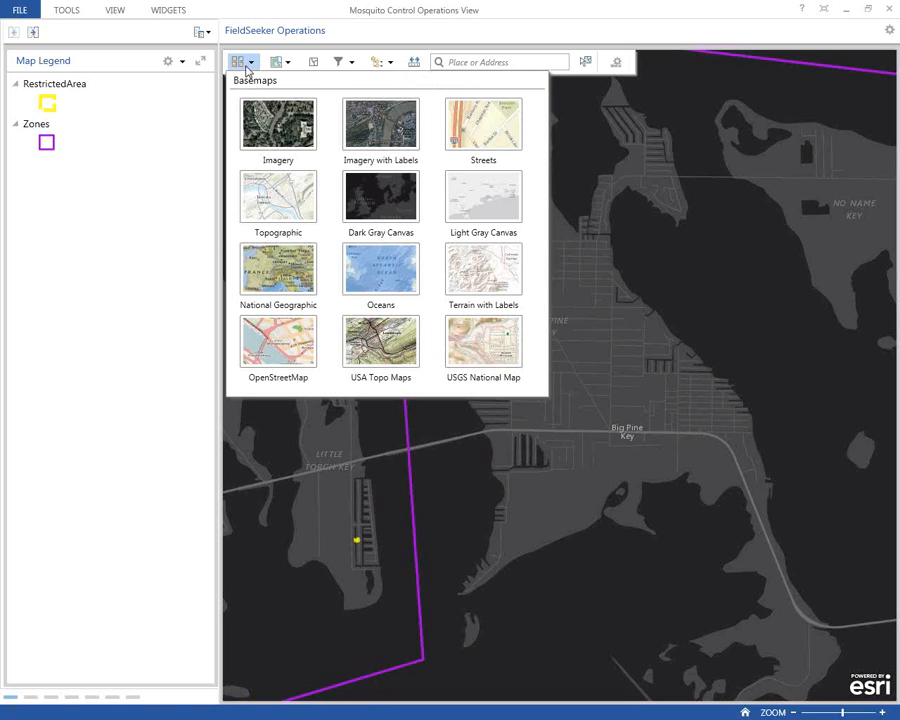
click(247, 66)
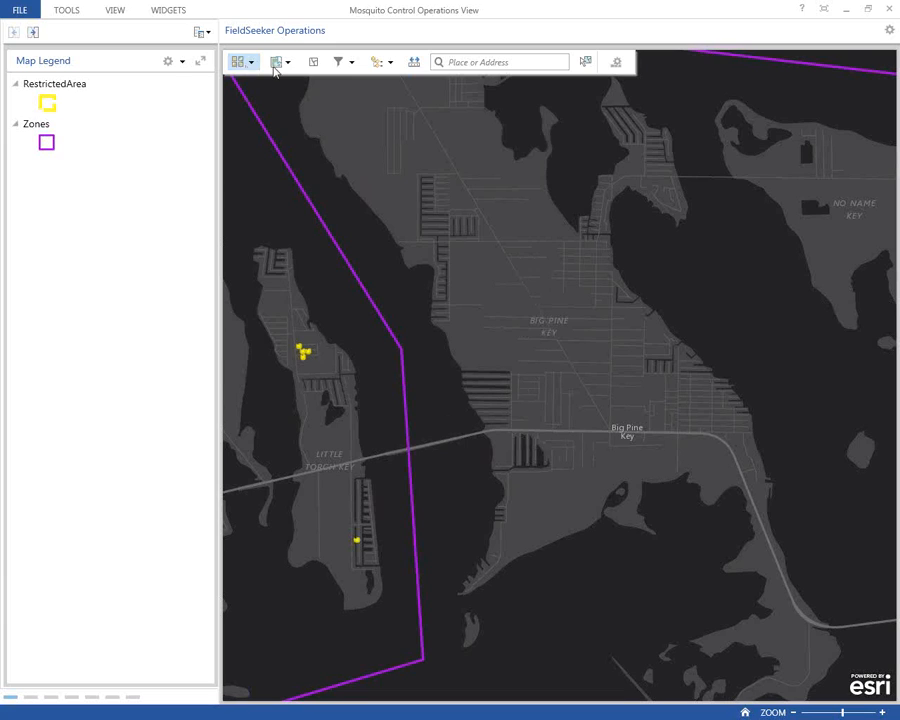
- Turn on the ServiceRequest layer in the map contents
click(375, 64)
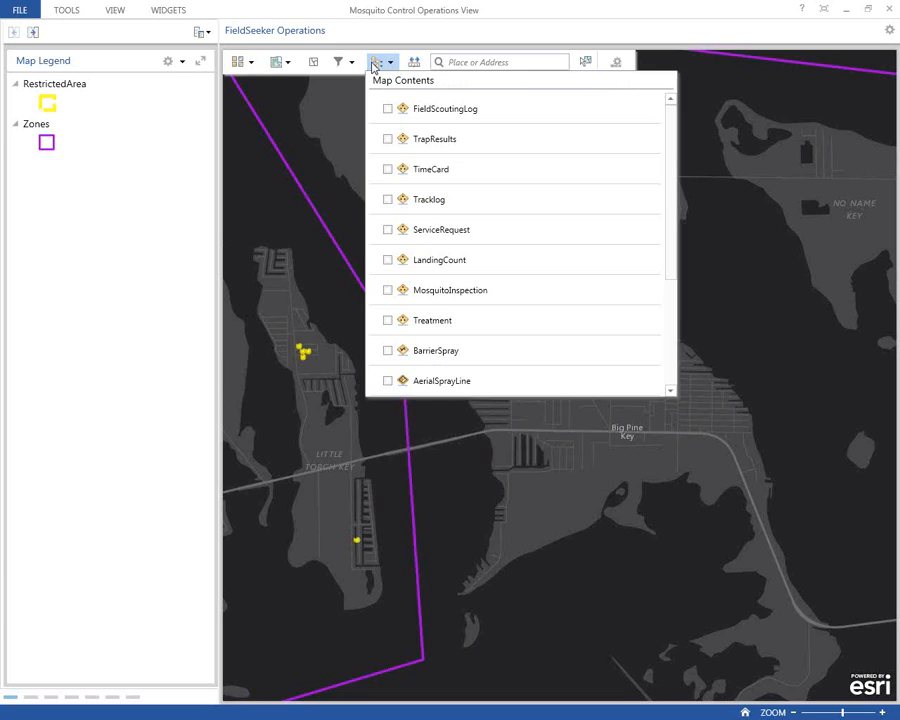
click(388, 230)
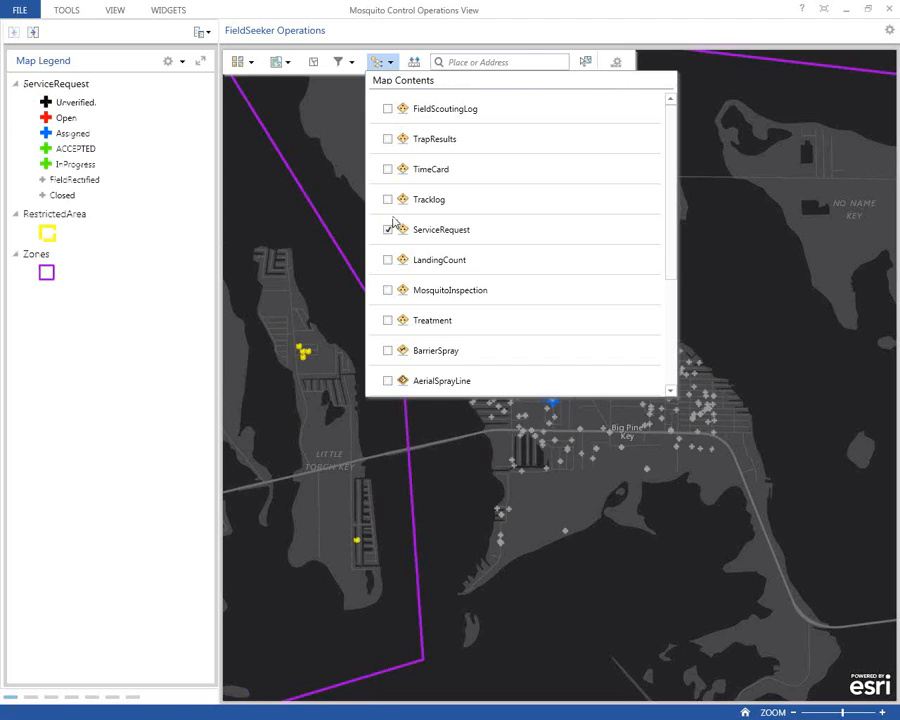
click(386, 64)
- Review the place search and the map tools offered in the map tool settings
click(482, 62)
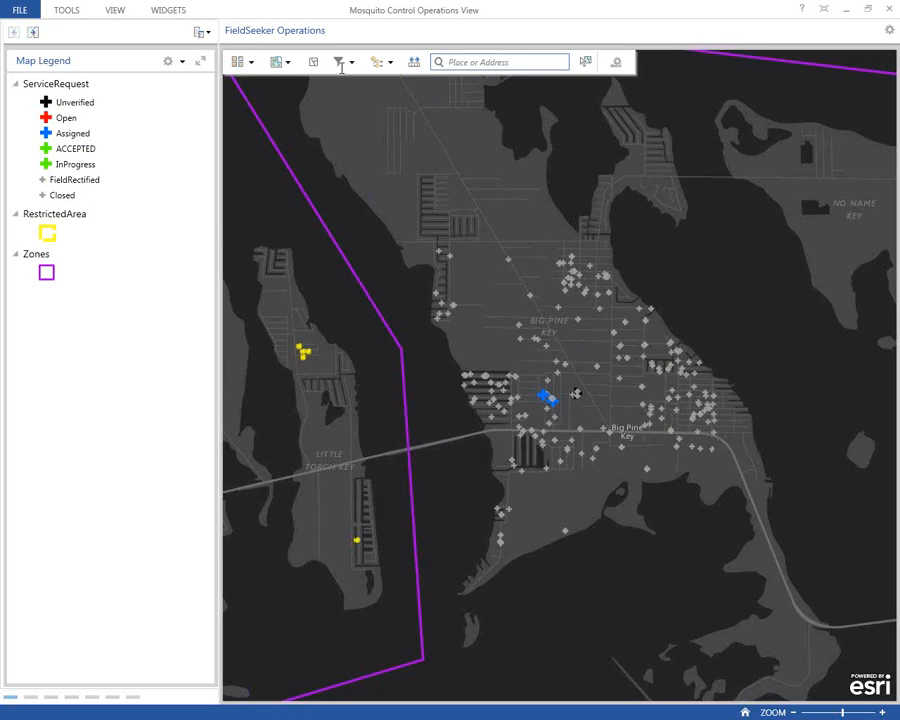
click(617, 63)
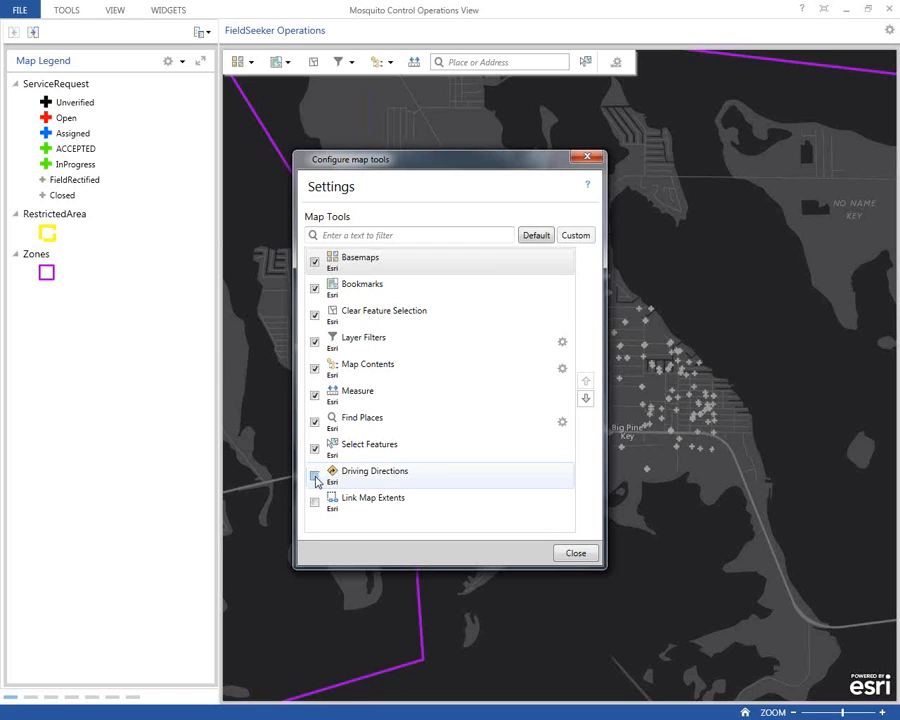
click(576, 553)
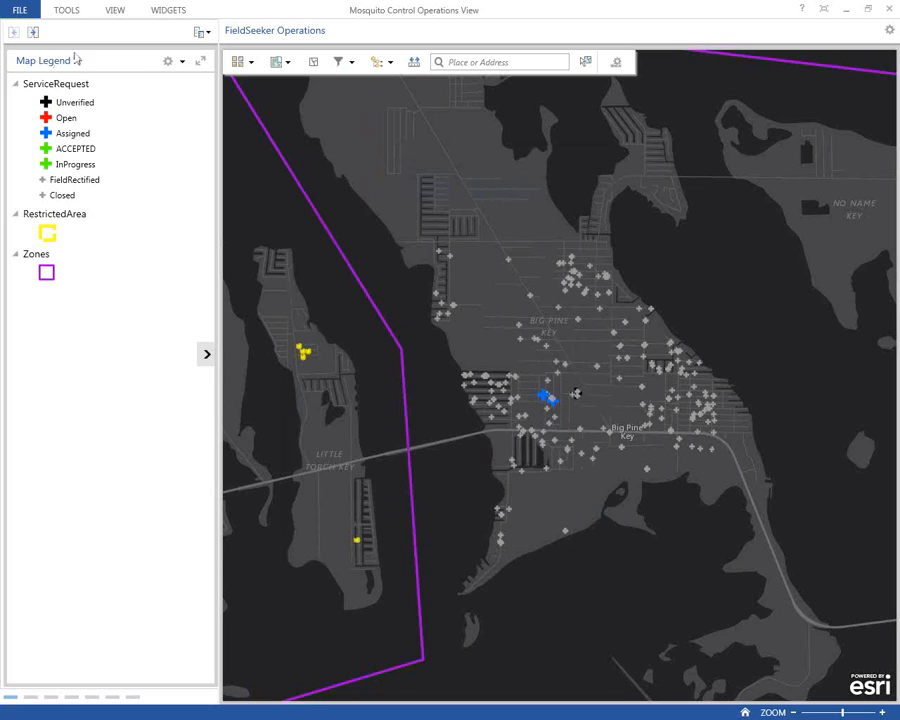
- View the pop-up details of two closed service requests on Big Pine Key, one after the other
right_click(521, 345)
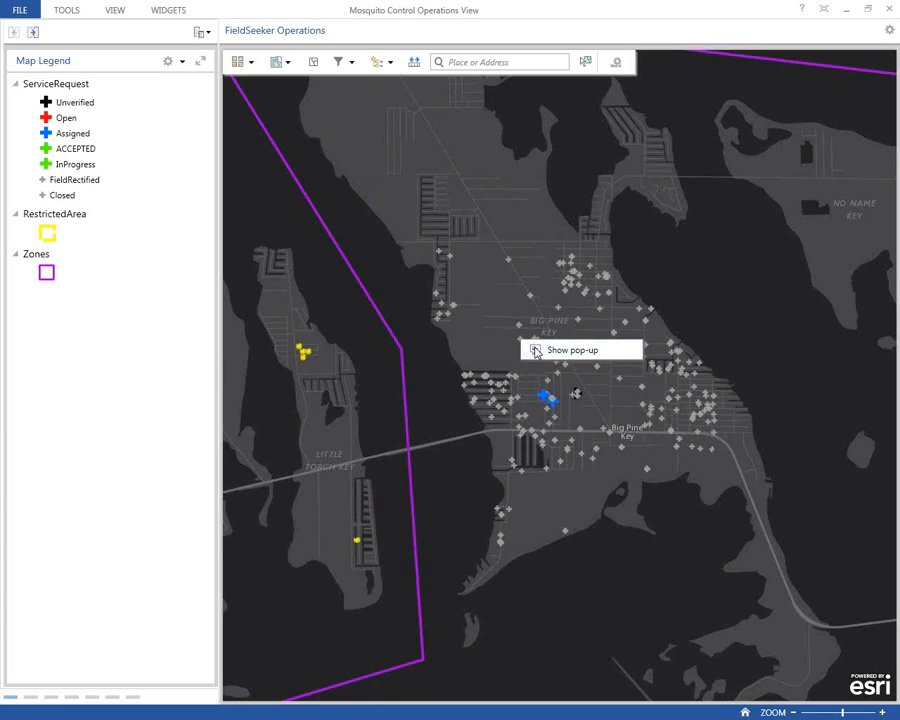
click(536, 352)
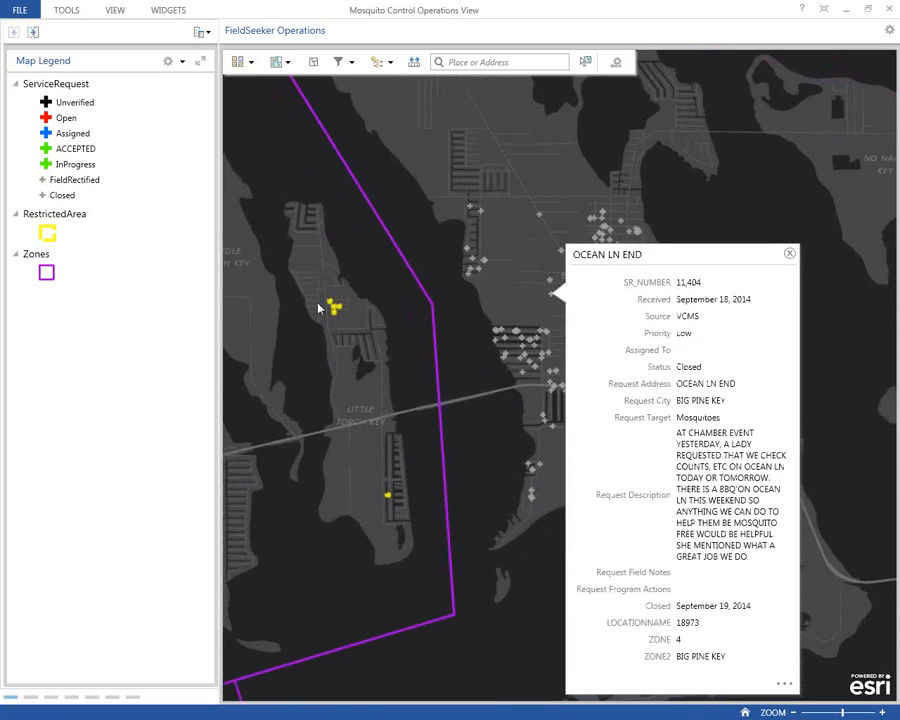
right_click(466, 276)
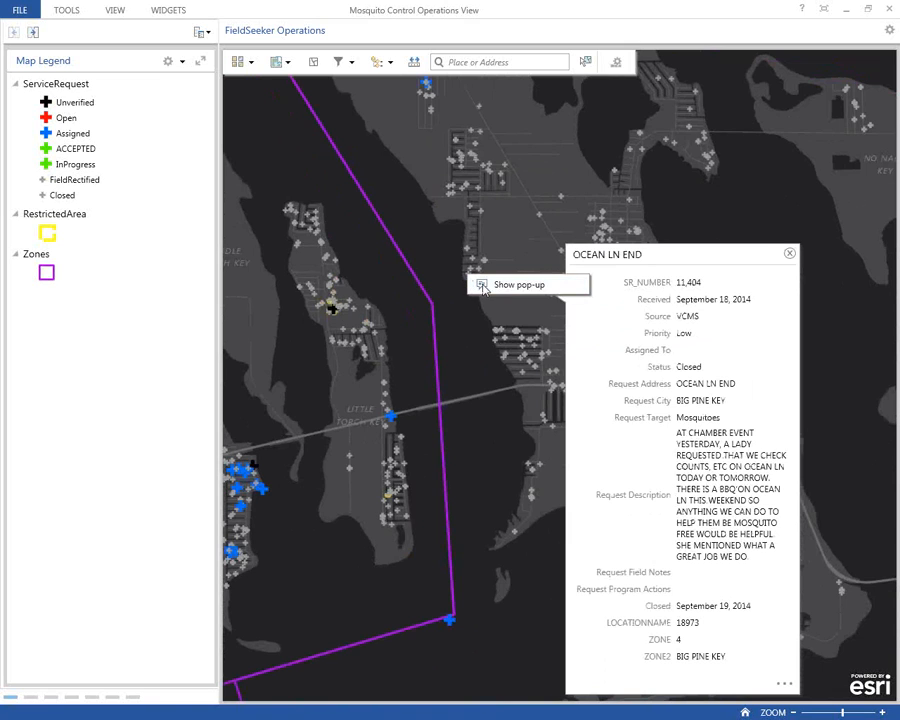
click(482, 287)
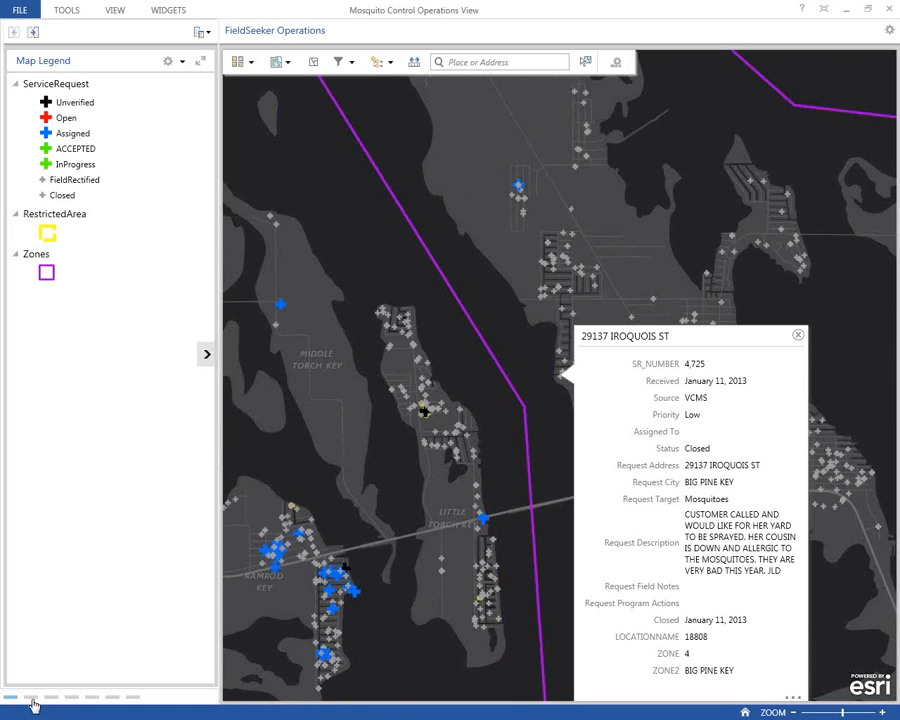
- Bring up the Total Site Visits, Total Treatments and Acres Treated indicators and close the service request pop-up
click(31, 698)
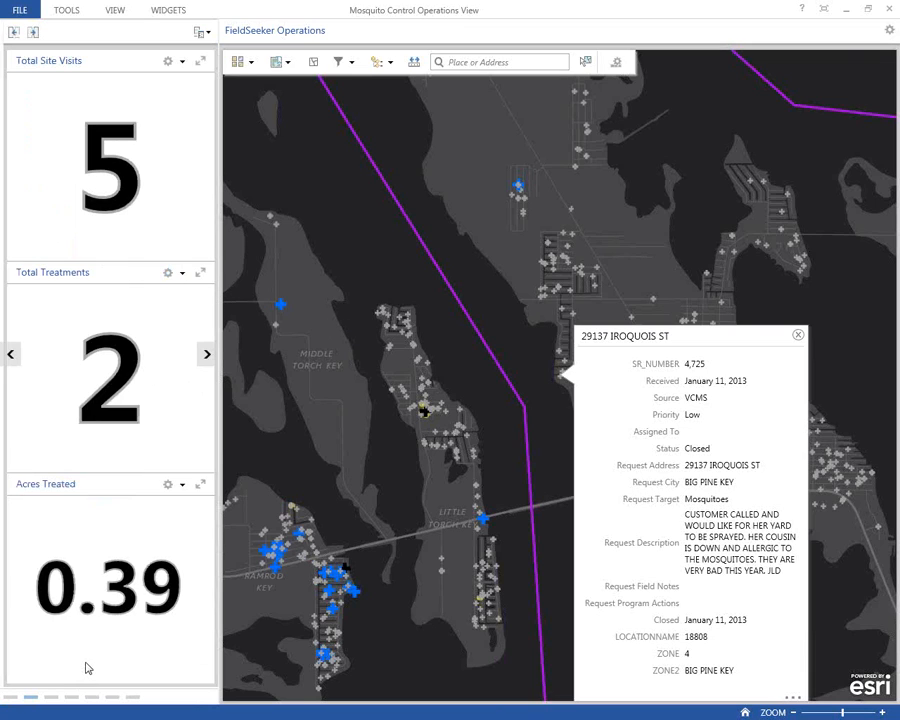
click(798, 334)
- Turn off the ServiceRequest layer in the map contents
click(381, 62)
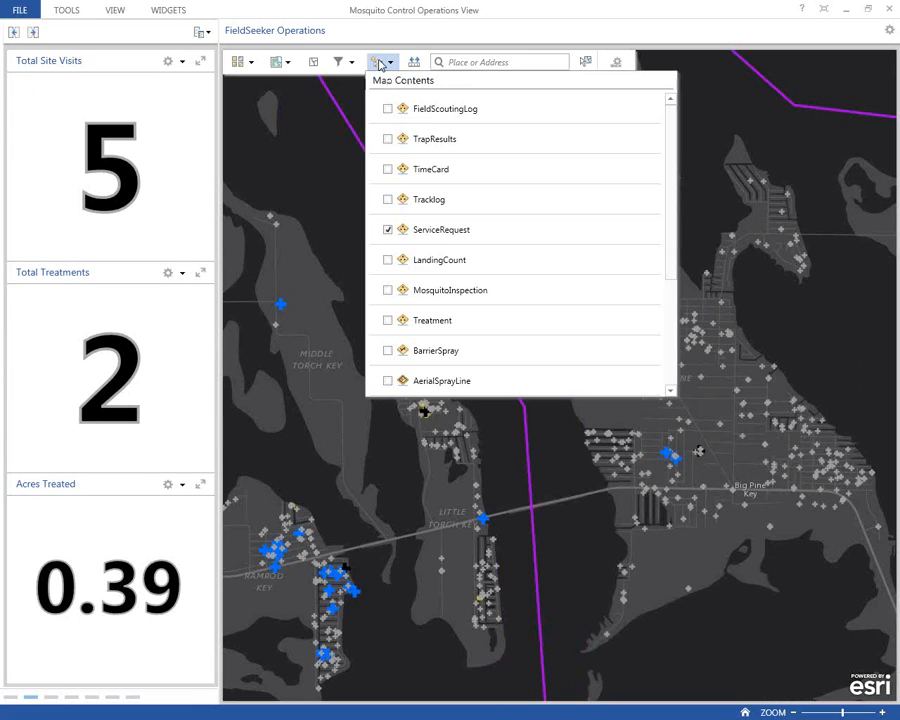
click(388, 230)
click(386, 63)
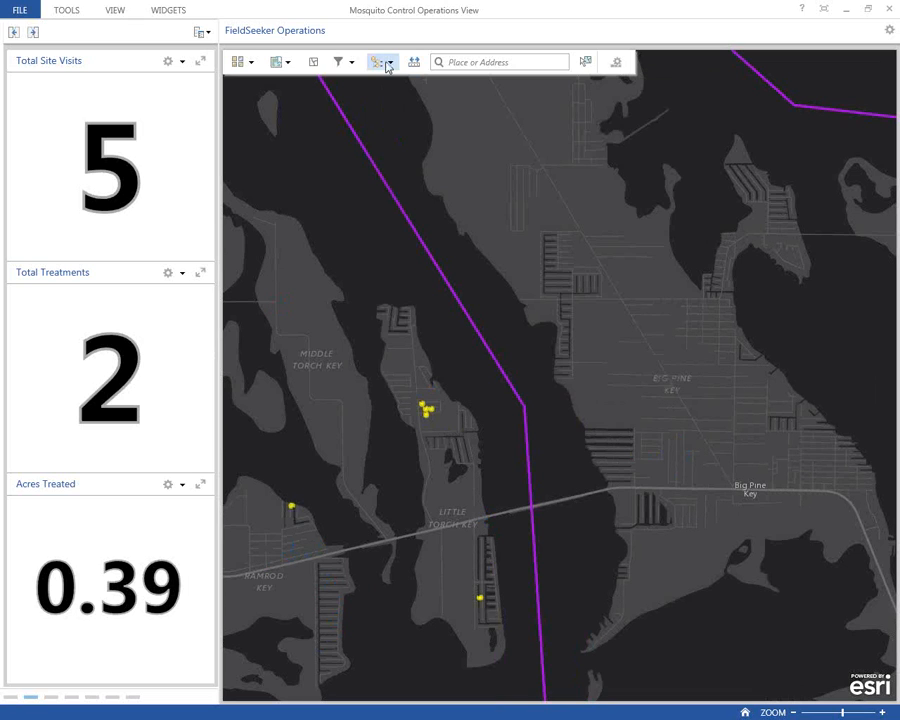
- Examine how the site visit and treatment indicators respond to different map extents along the Florida Keys
scroll(478, 378, down, 5)
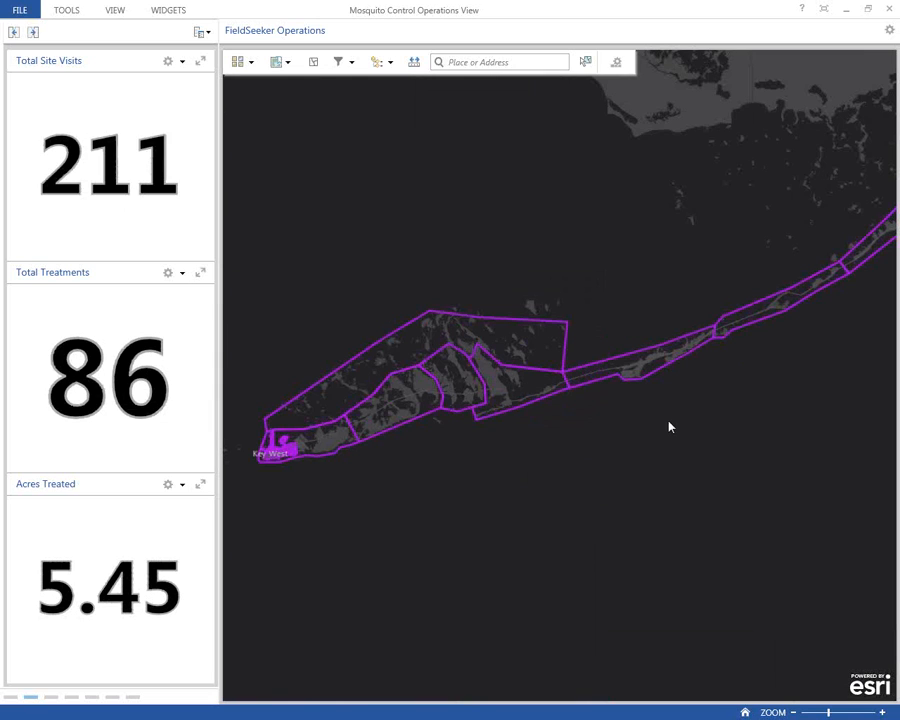
scroll(611, 422, up, 3)
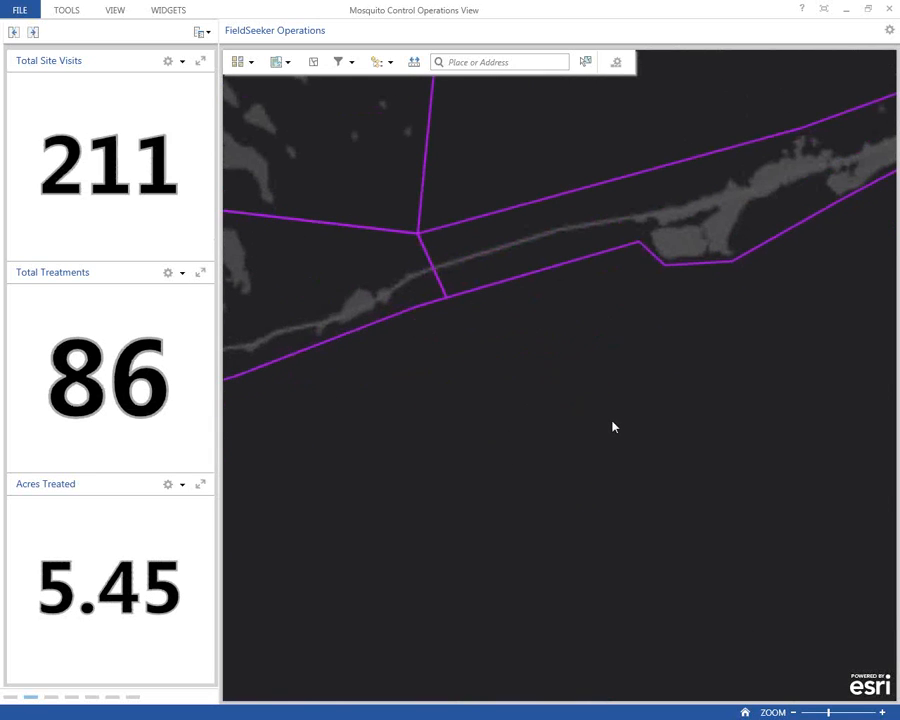
drag(368, 315, 620, 492)
- Go to the Marathon bookmark and then the Cudjoe Key bookmark to compare their indicators
click(281, 62)
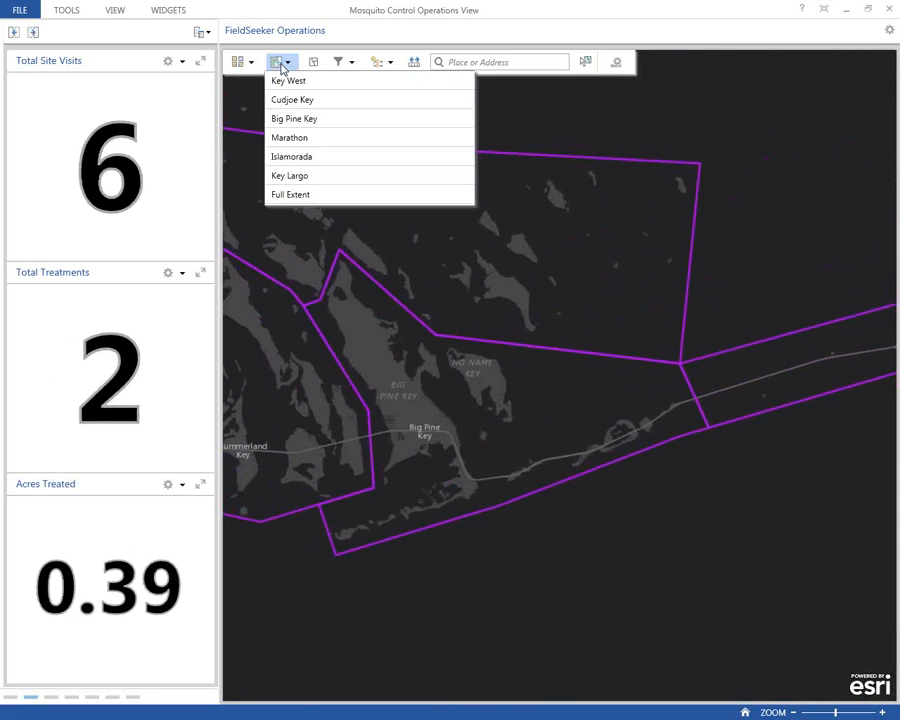
click(299, 138)
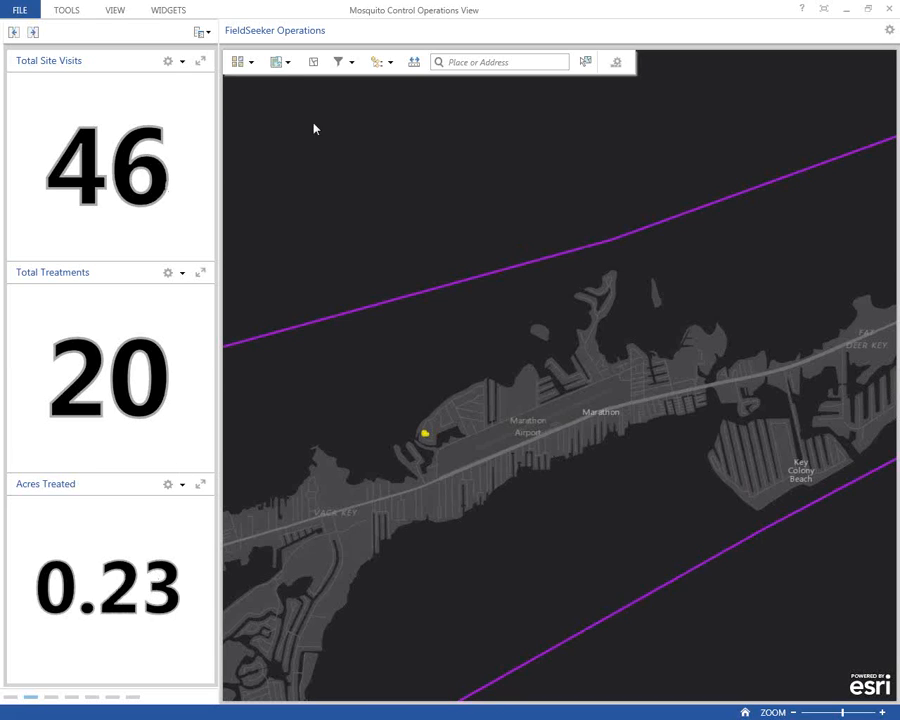
click(281, 62)
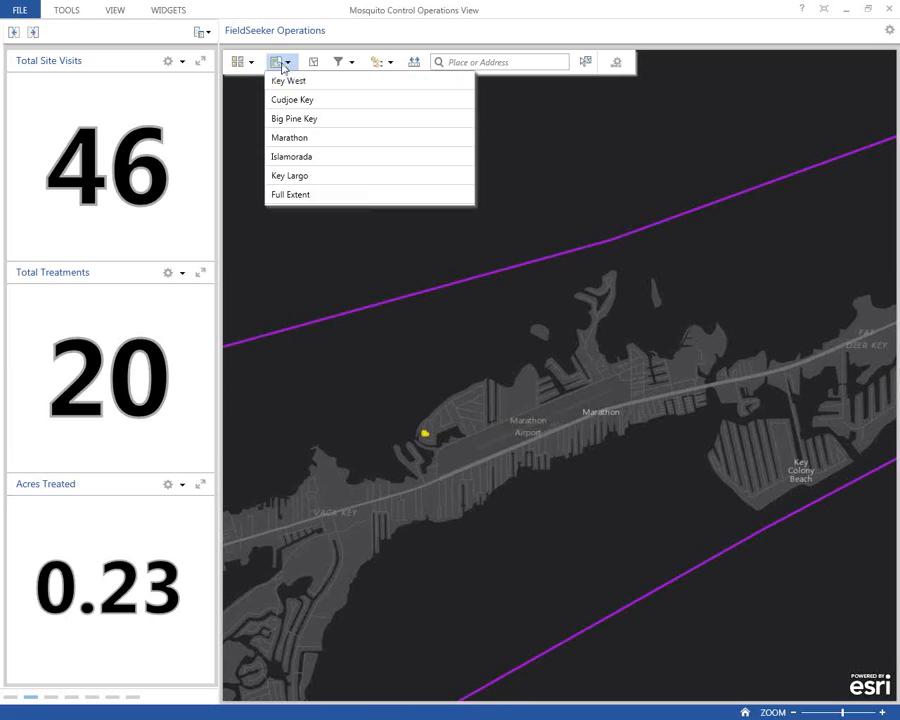
click(293, 103)
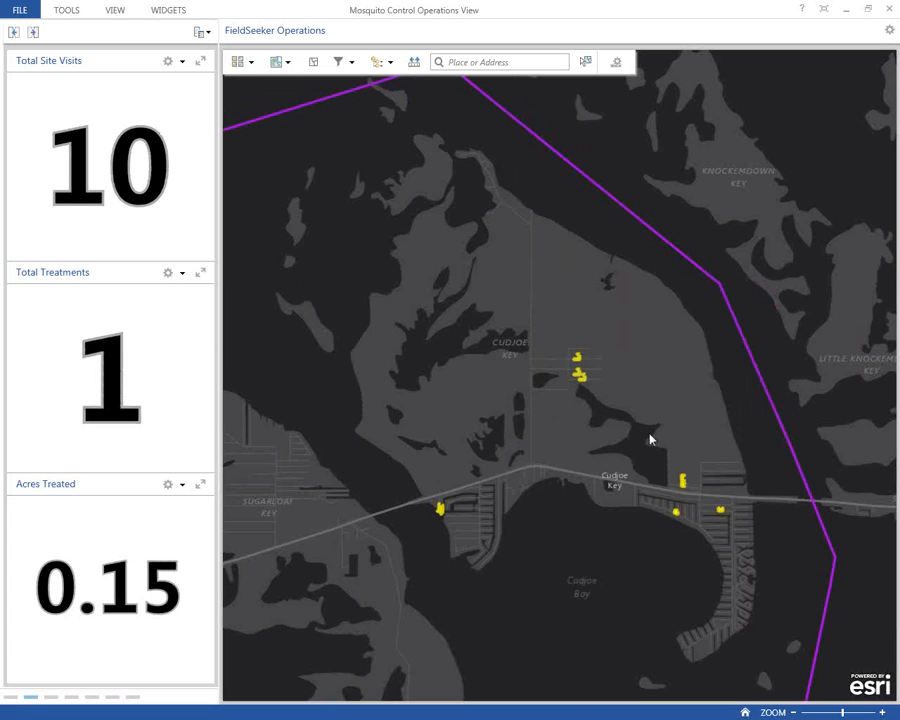
- Open the RecentInspections filter of the MosquitoInspection data source for configuration in the map settings
mouse_move(650, 440)
click(889, 30)
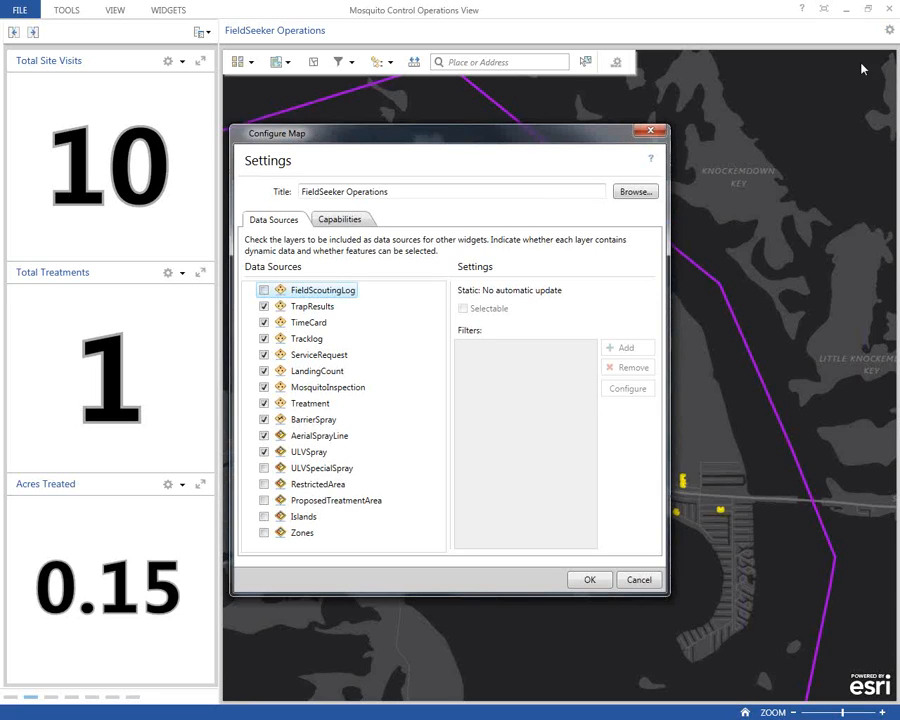
drag(366, 138, 370, 122)
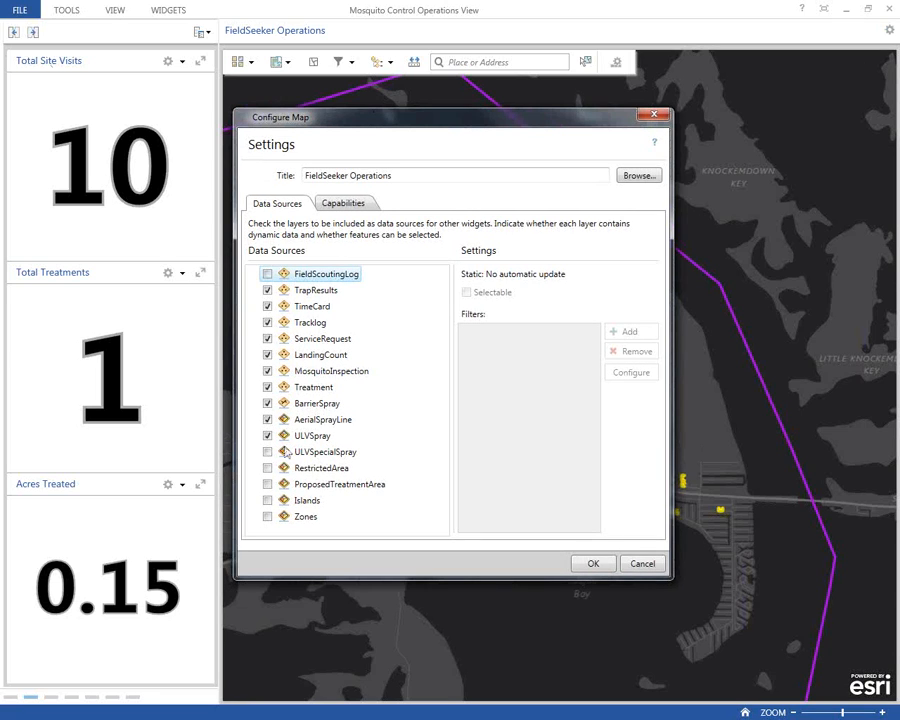
click(350, 371)
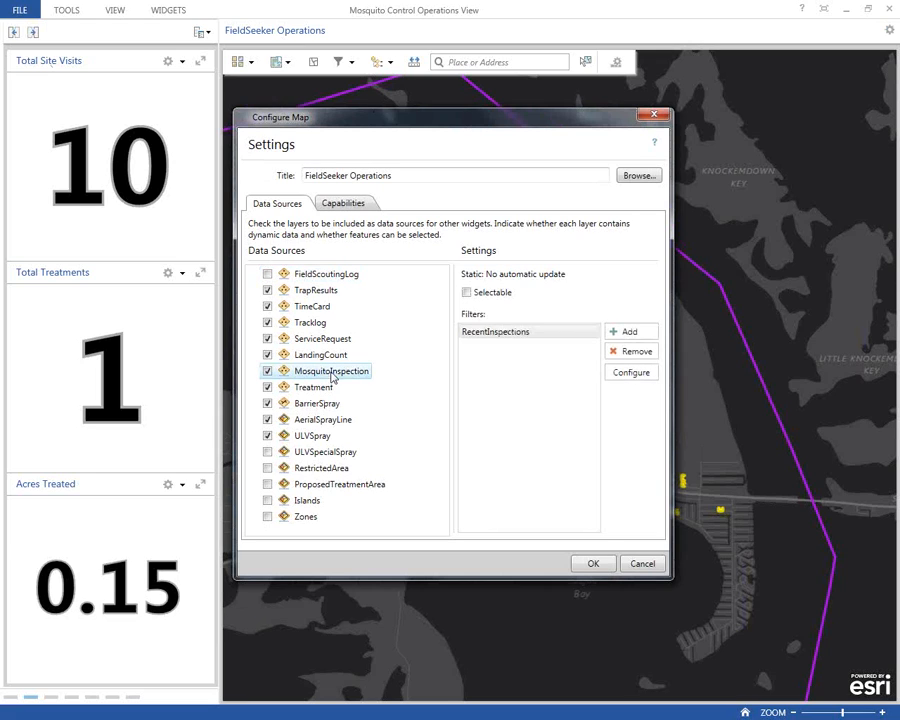
click(514, 334)
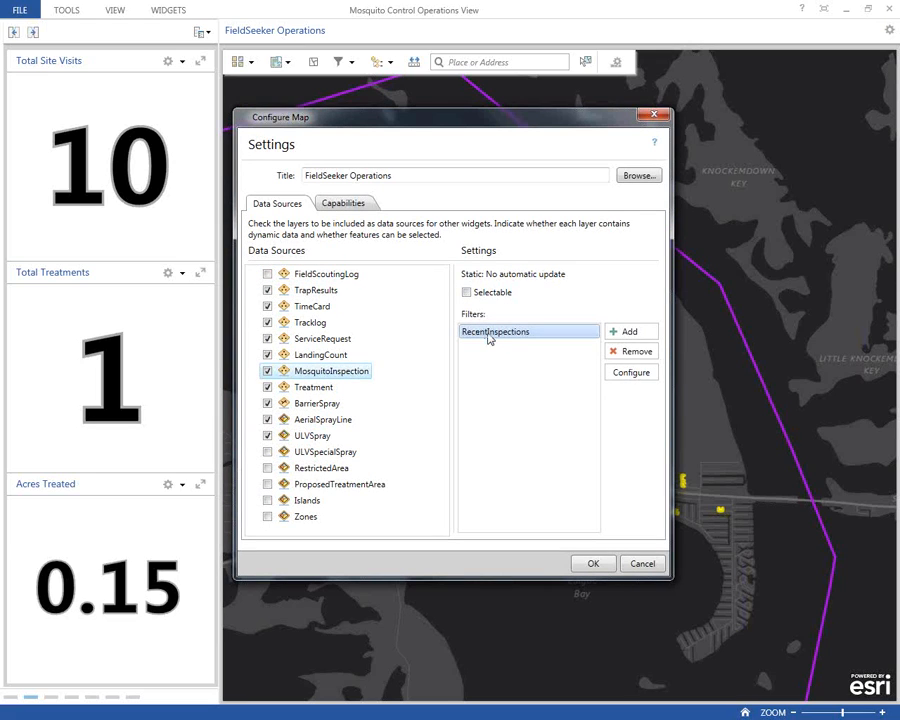
click(630, 373)
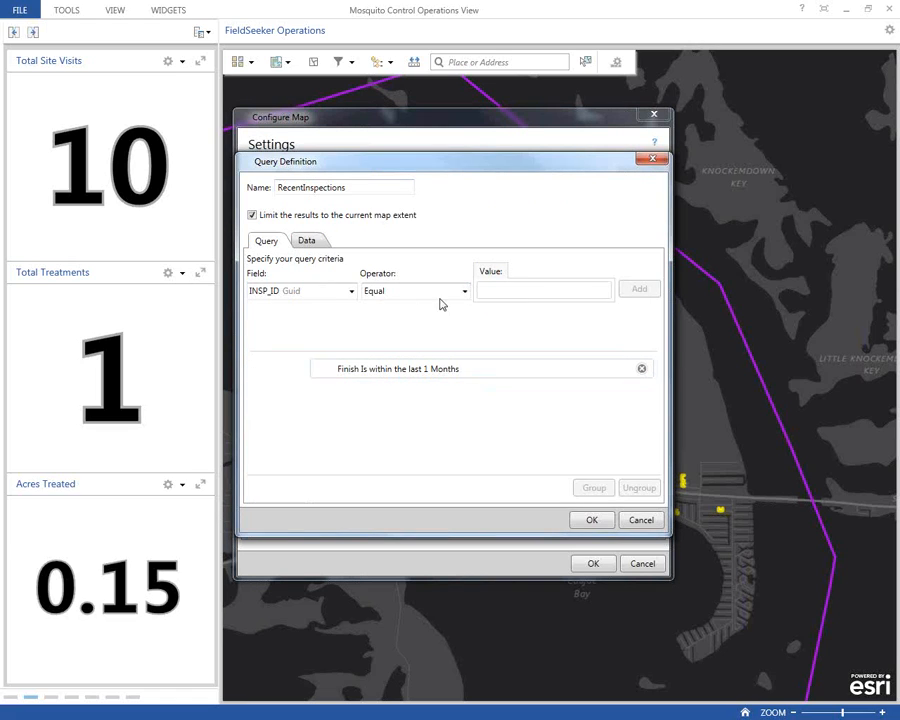
- Examine the query options for a Finish date relative to the current time, including the available time units
click(351, 291)
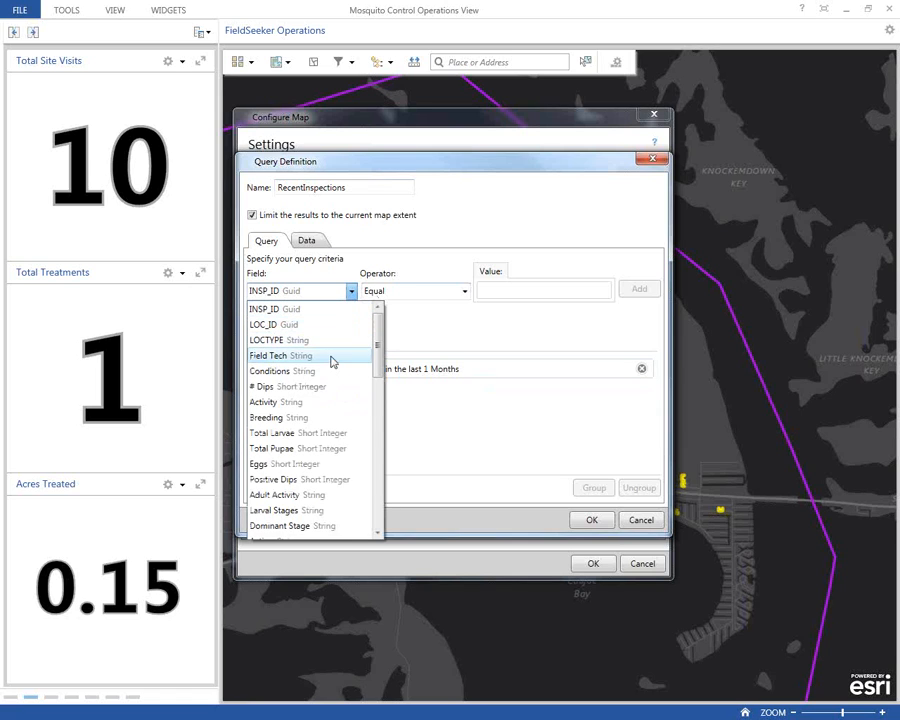
drag(380, 363, 387, 414)
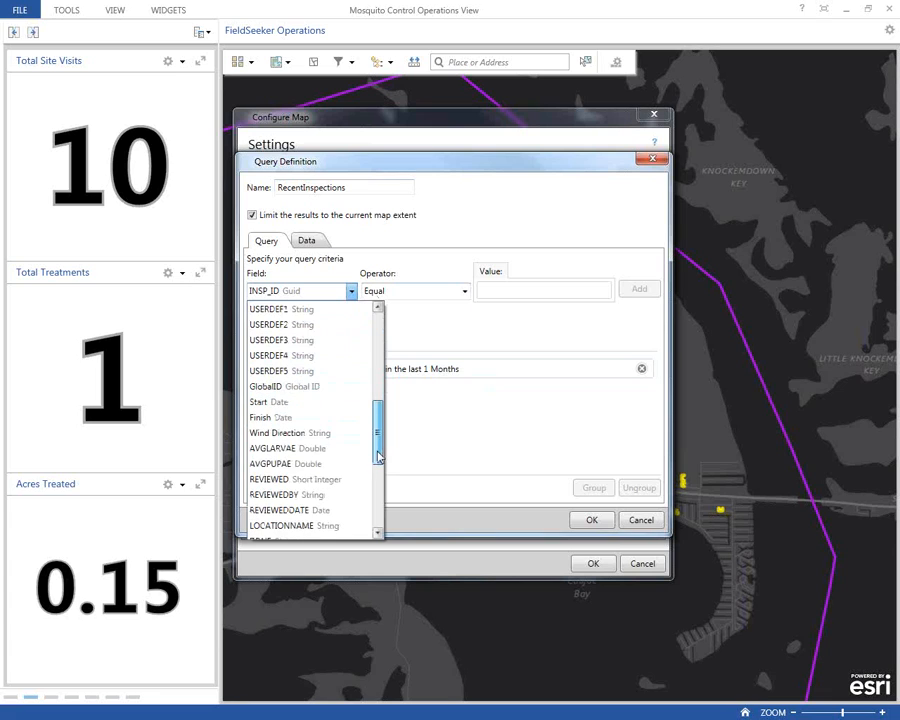
click(258, 416)
click(560, 290)
click(545, 320)
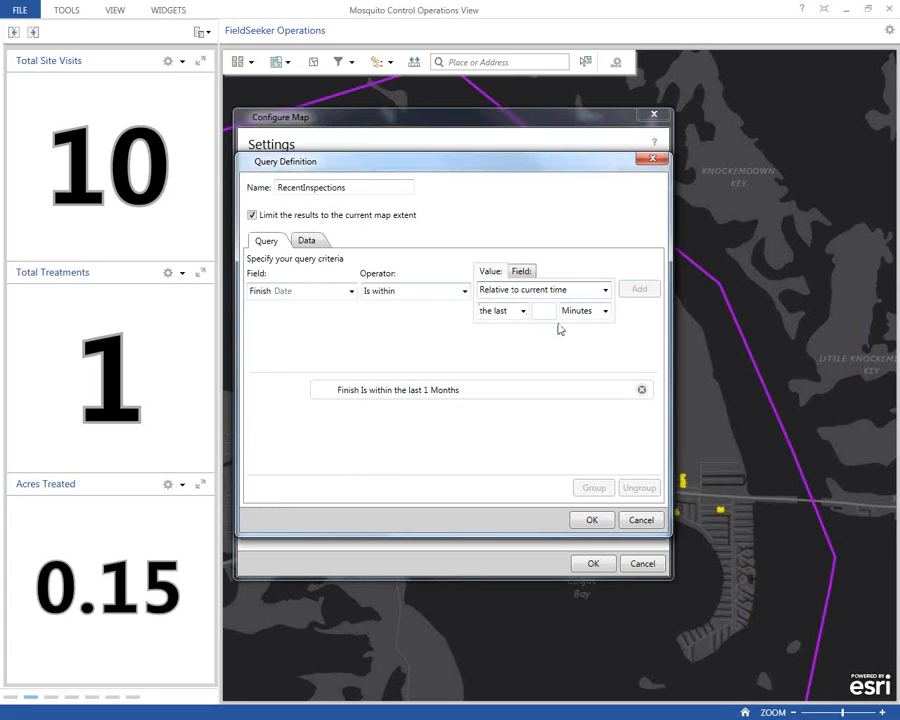
click(582, 312)
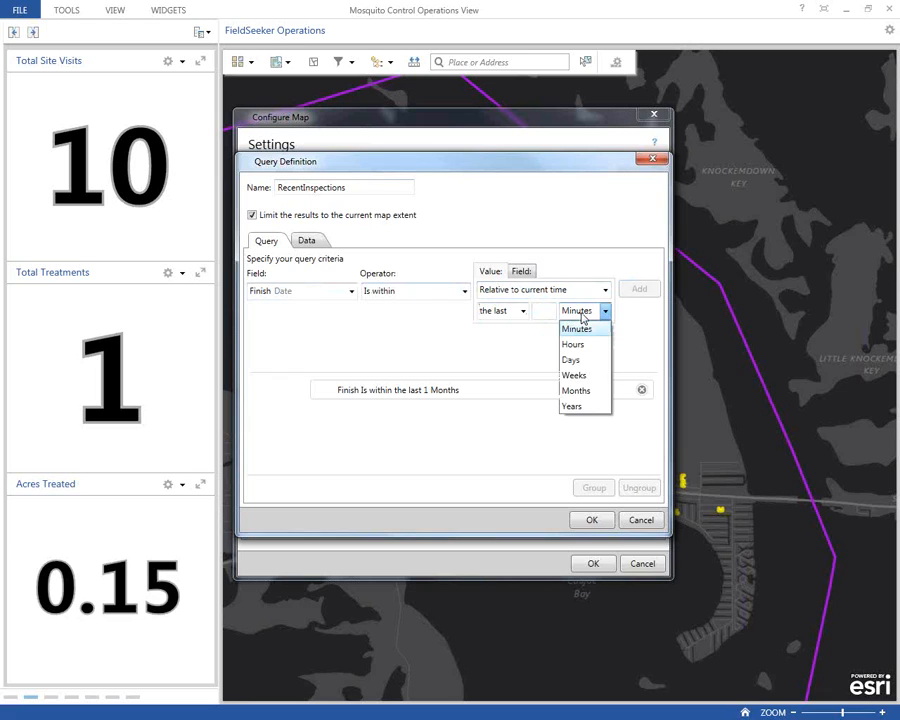
click(370, 319)
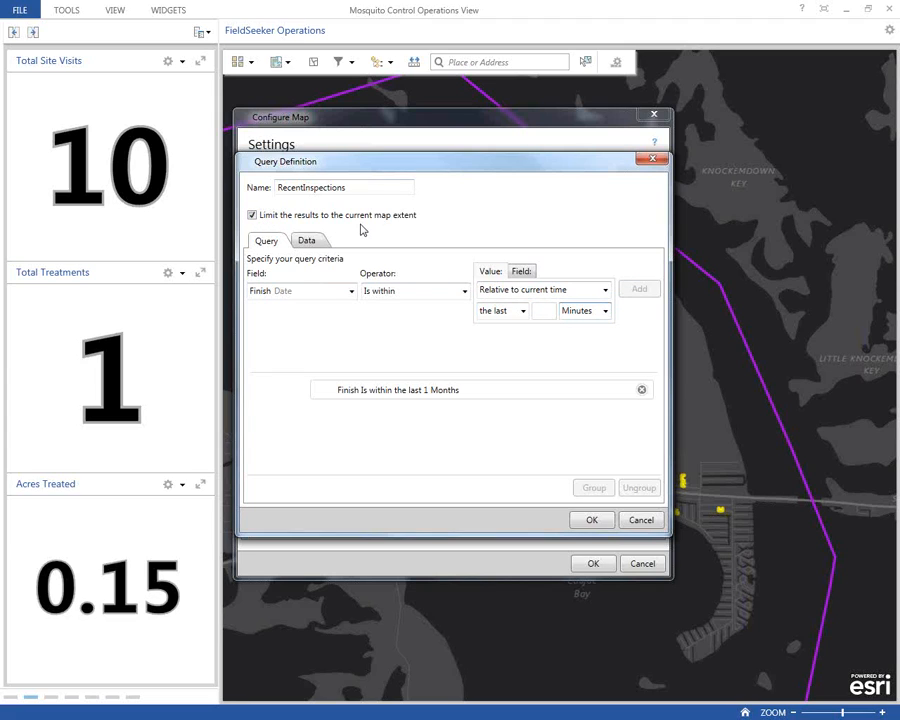
- Stop limiting the RecentInspections results to the current map extent and save the map settings
click(252, 215)
click(592, 520)
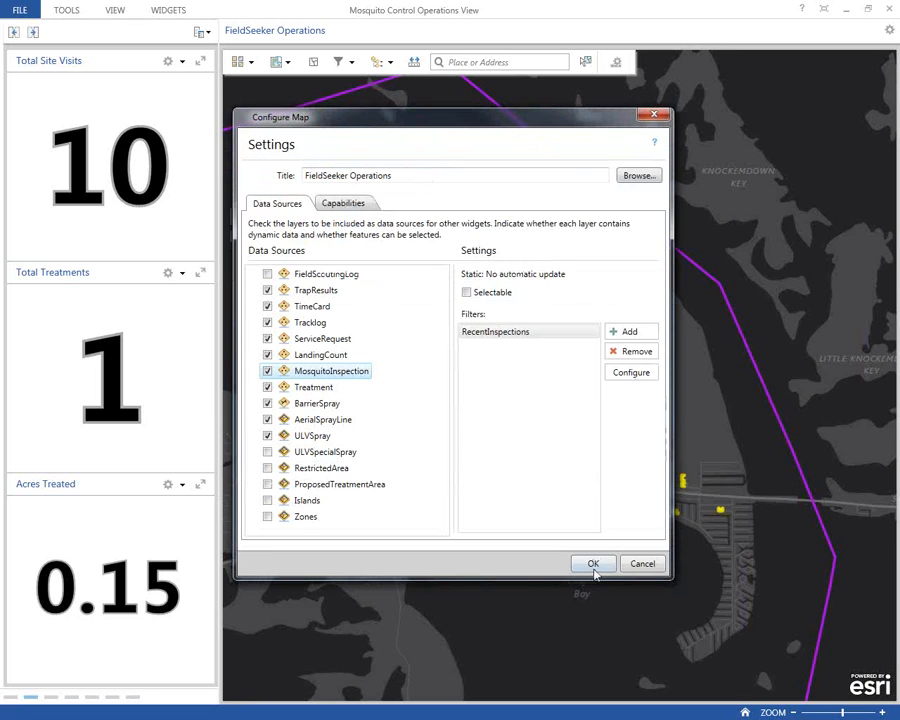
click(593, 565)
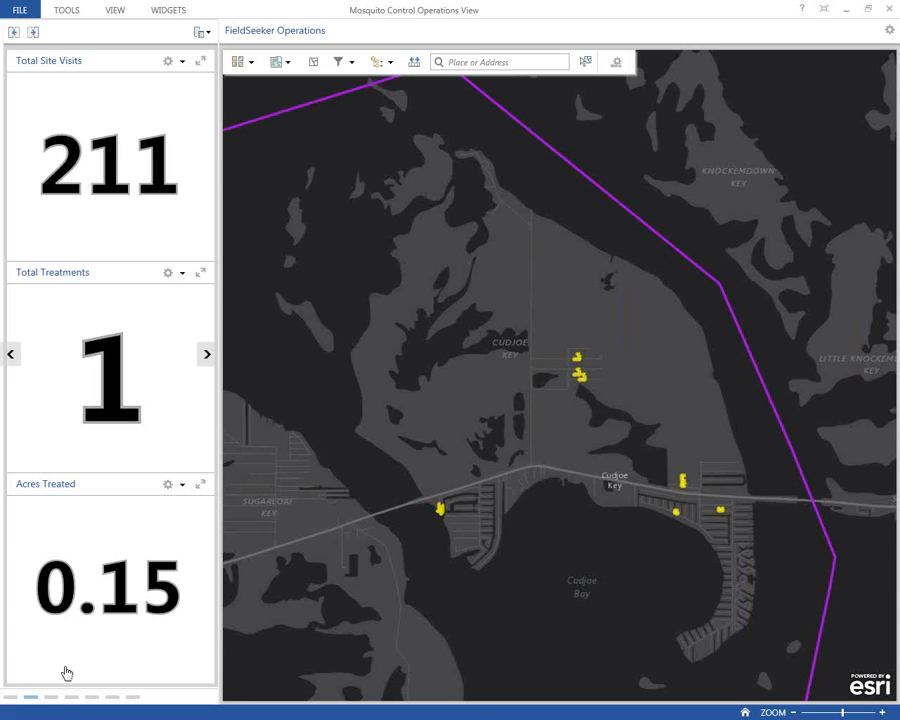
- Bring up the Average Dip Count, Landing Rate and Trap Count indicators and go to the Full Extent bookmark
click(52, 698)
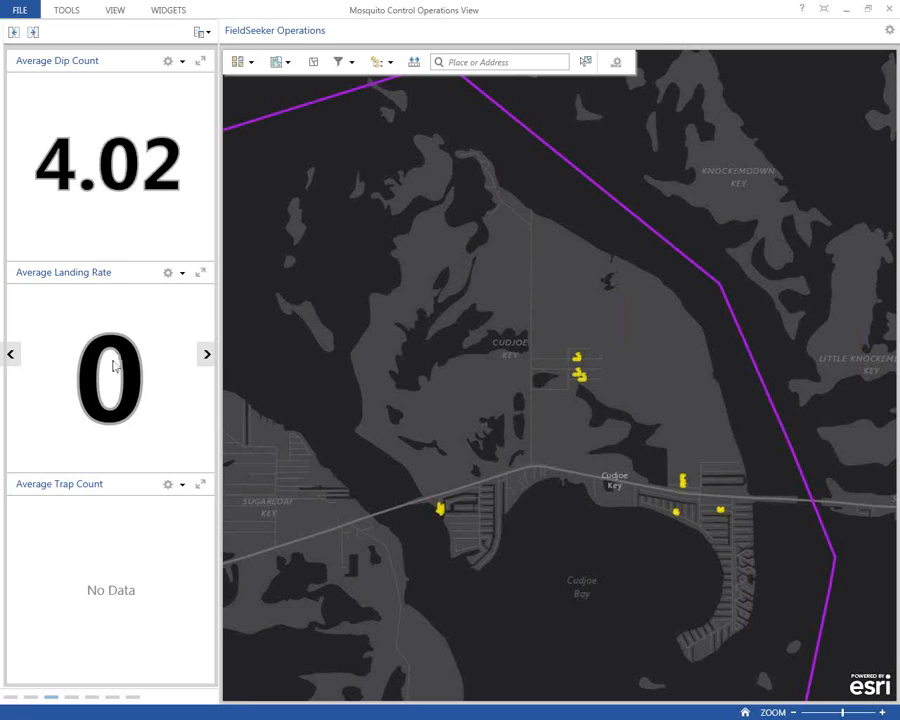
click(280, 65)
click(295, 196)
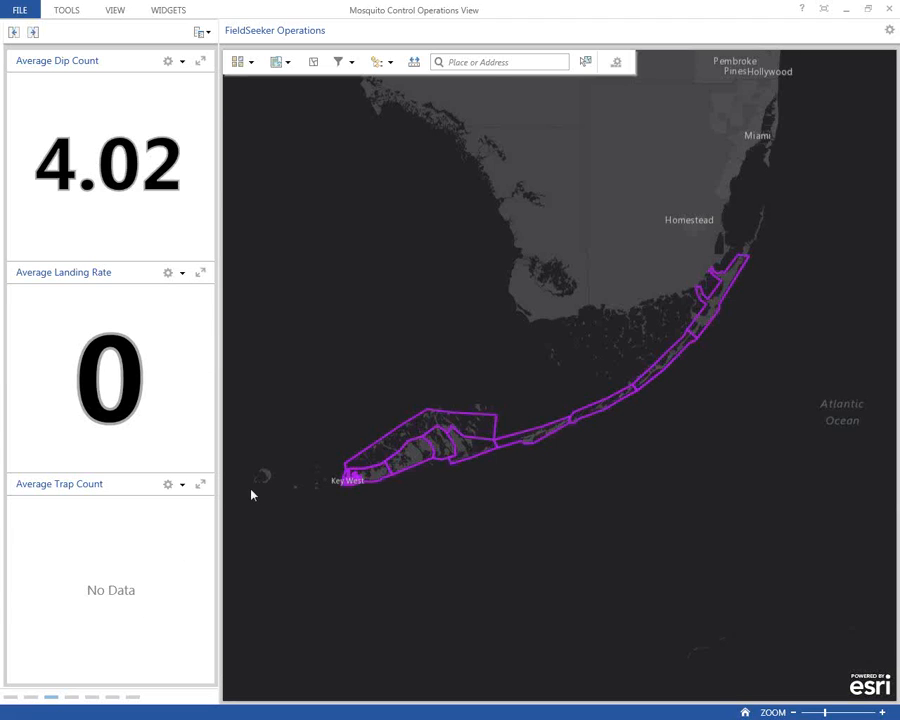
- Bring up the Service Request by Status, Service Requests by Type and Landing Counts charts
click(280, 66)
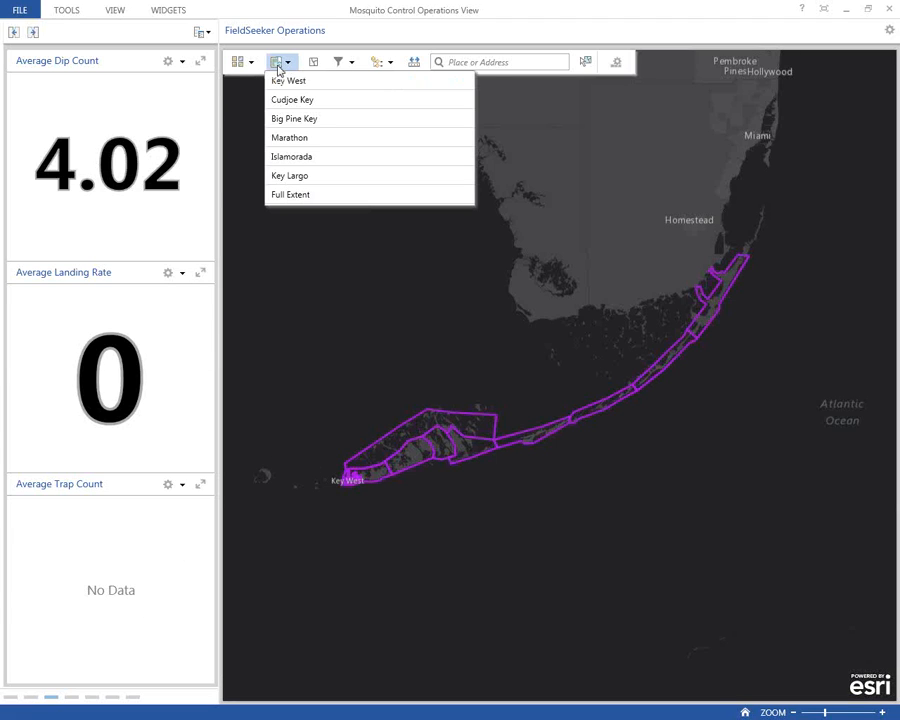
click(280, 66)
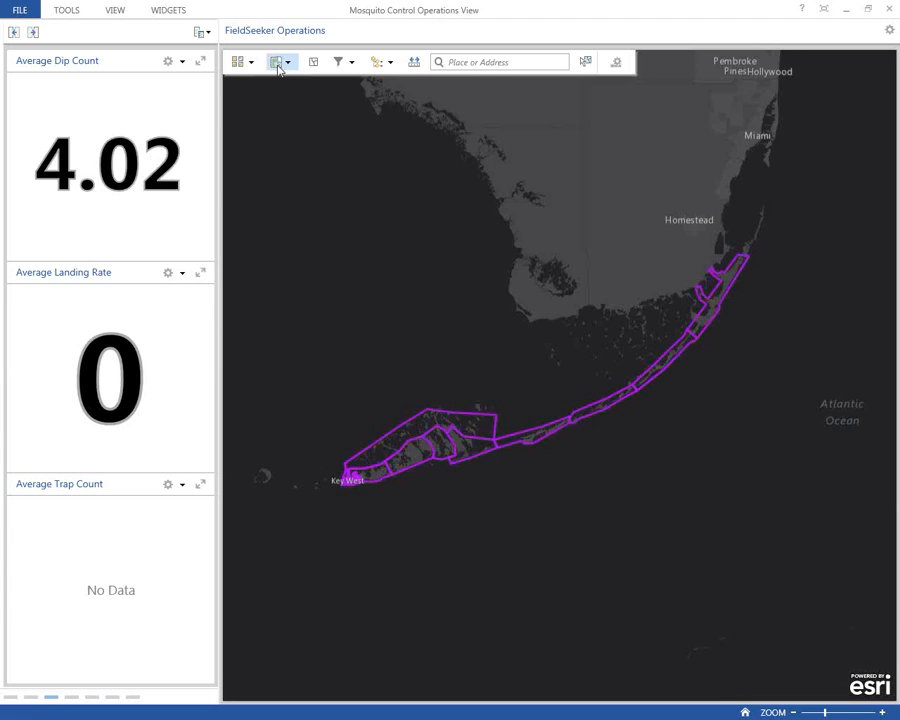
click(71, 698)
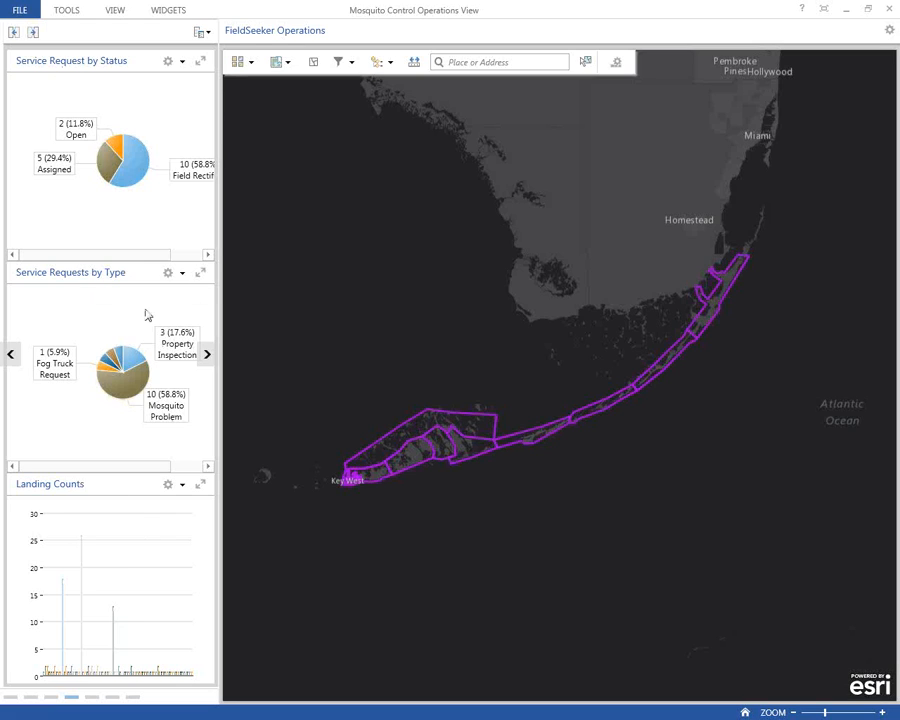
- Highlight the Open service requests on the map from the Service Request by Status pie chart
mouse_move(135, 182)
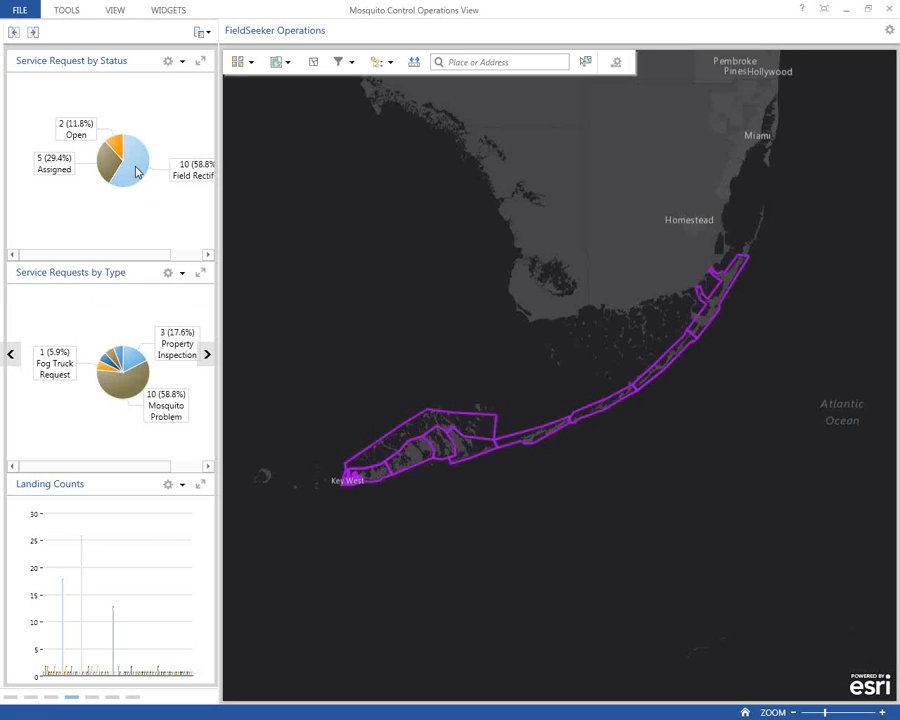
click(137, 172)
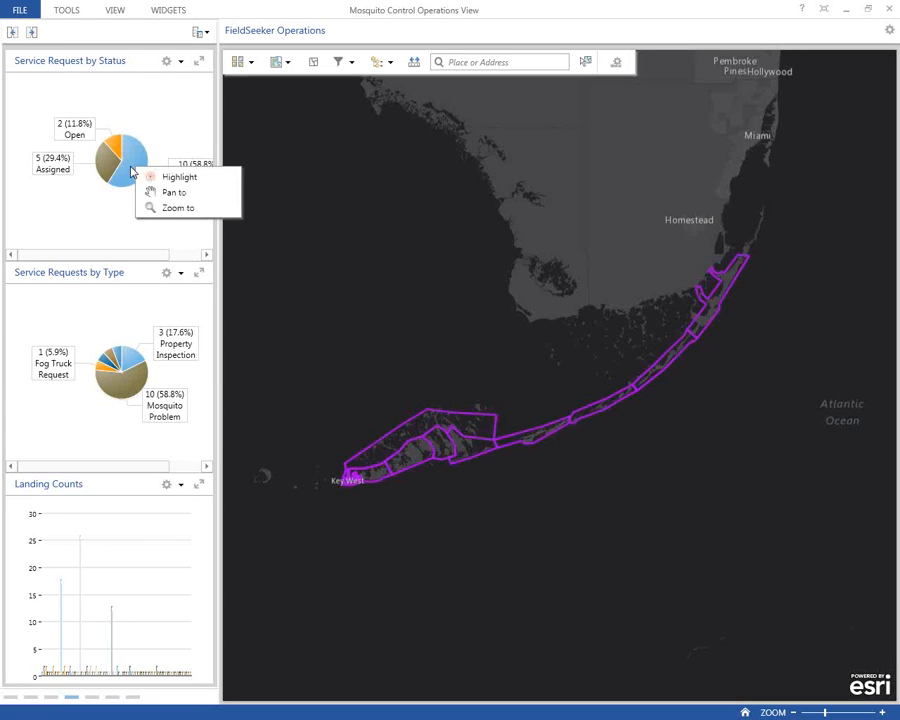
click(124, 169)
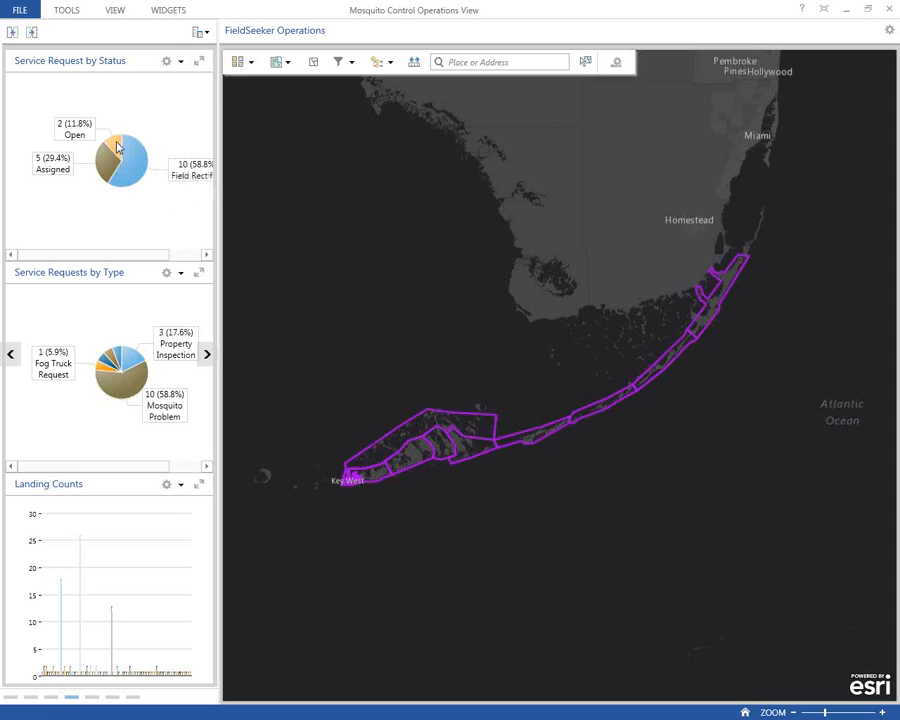
click(117, 148)
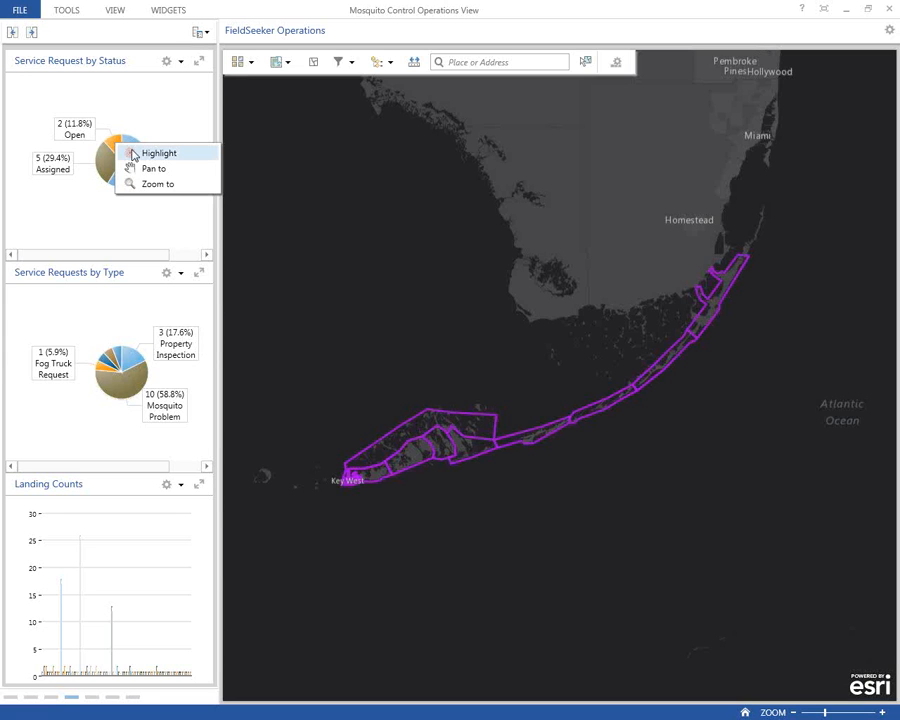
click(133, 153)
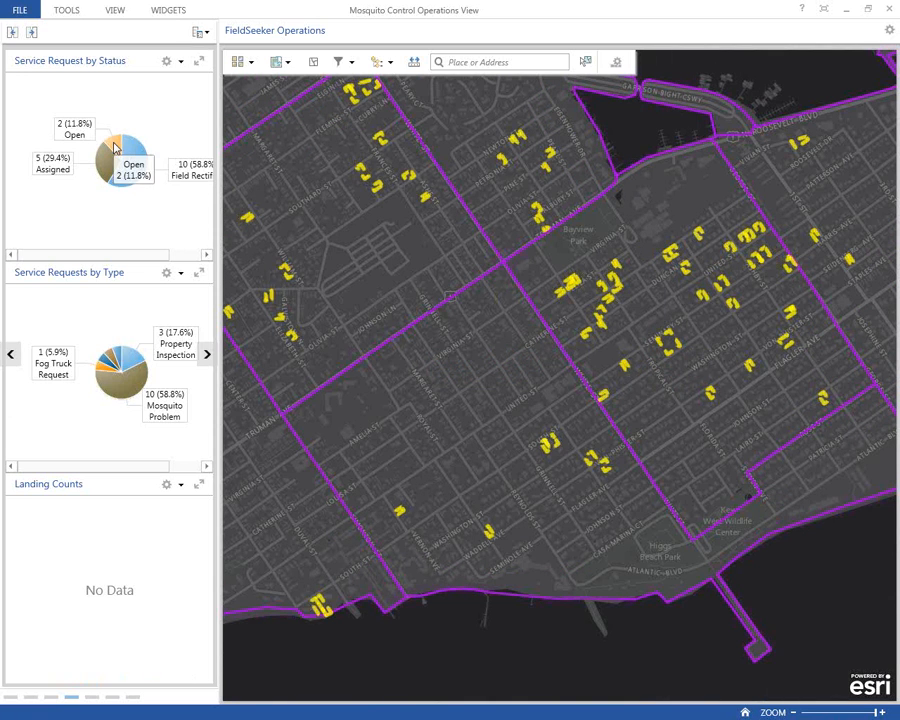
click(117, 148)
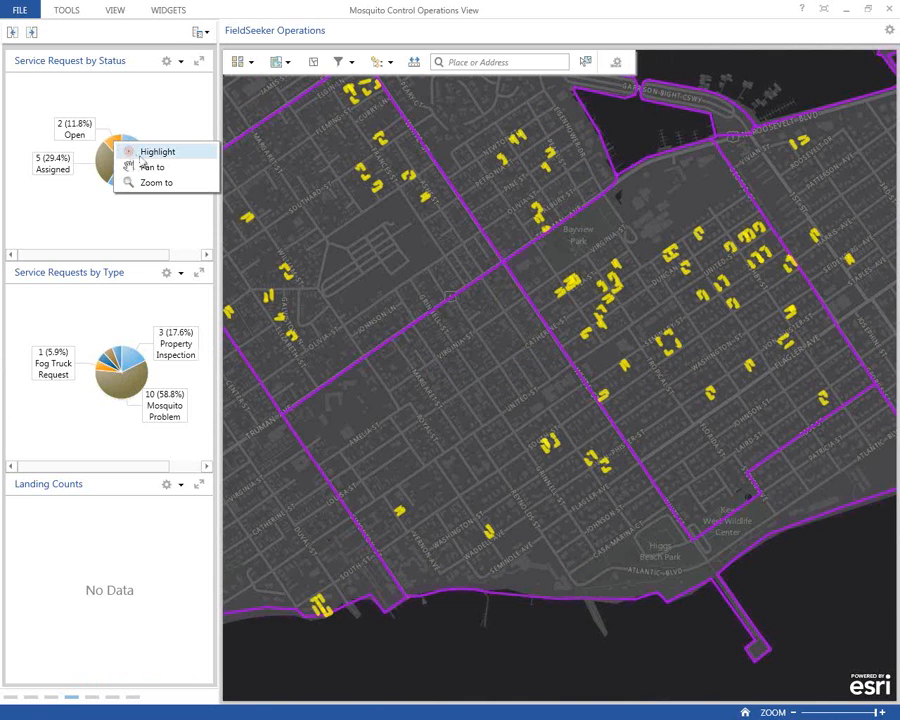
click(142, 156)
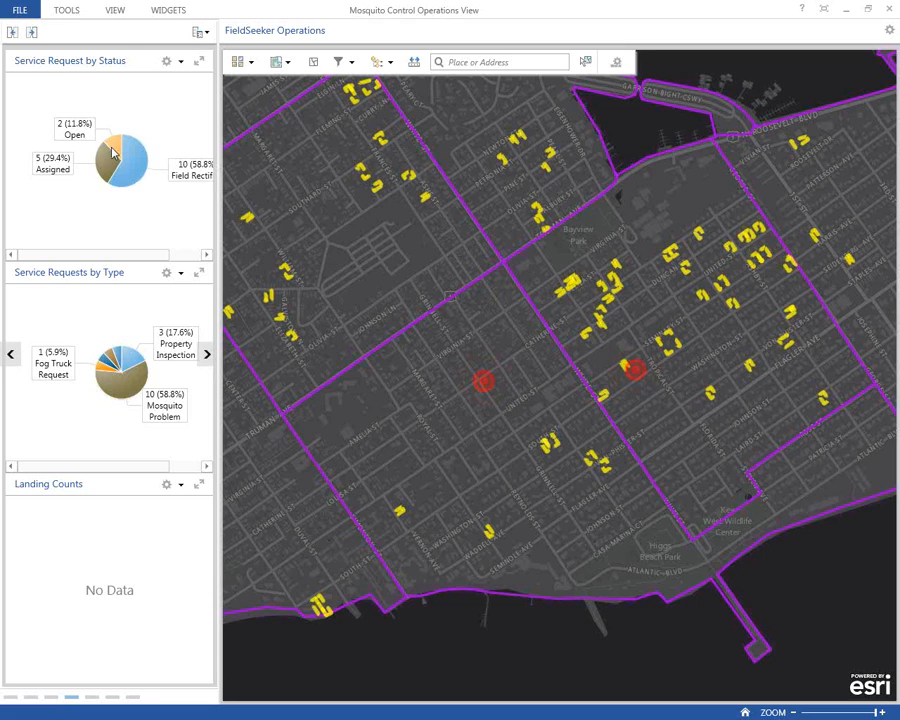
- Add the Show pop-up and Select feature actions to the Service Request by Status pie chart
click(114, 150)
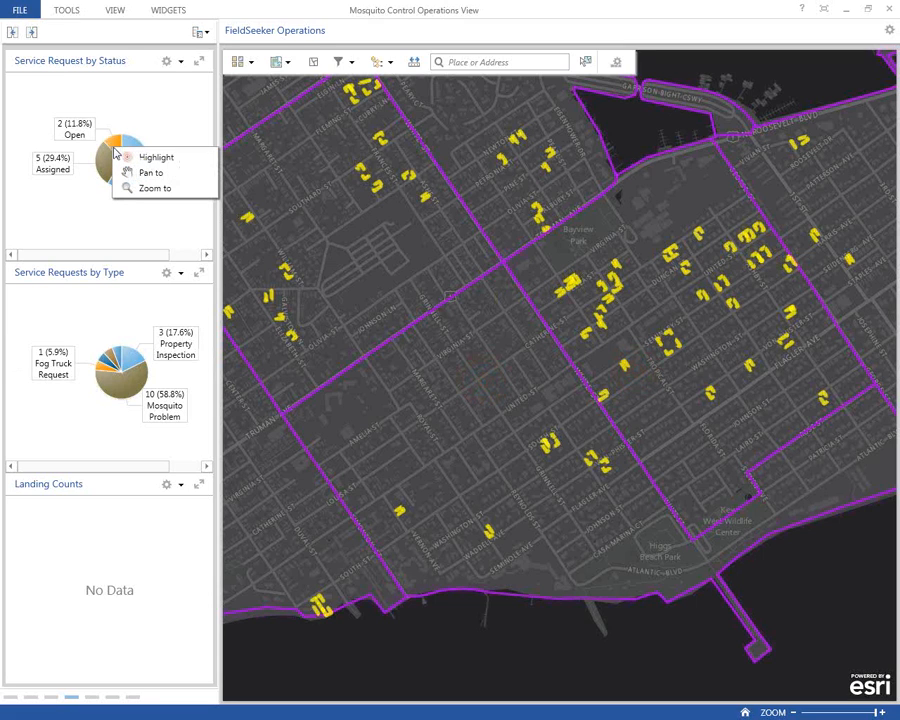
click(166, 62)
click(166, 62)
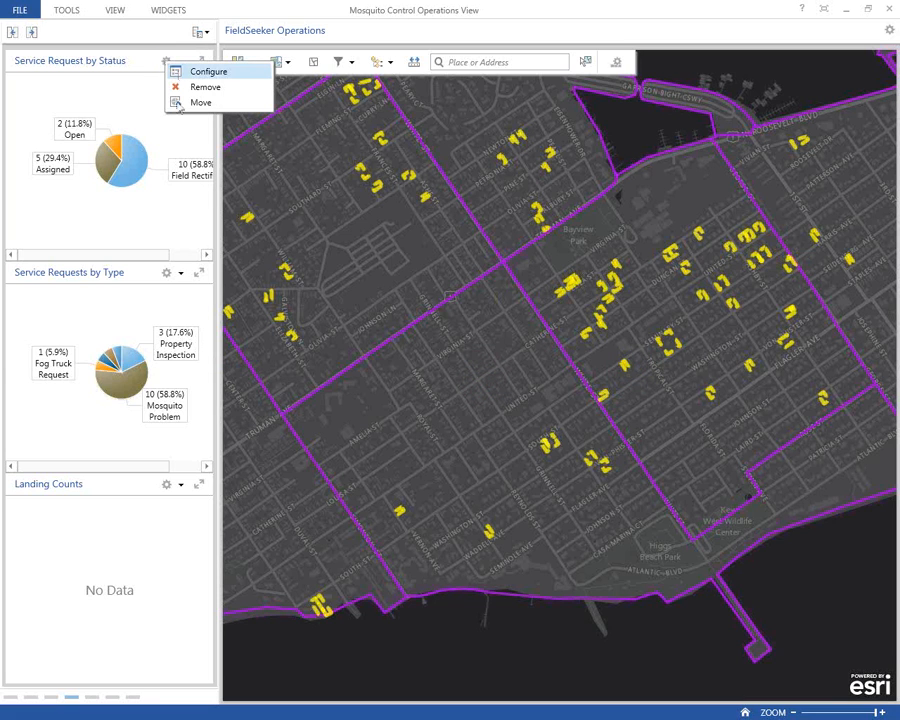
click(174, 71)
click(350, 297)
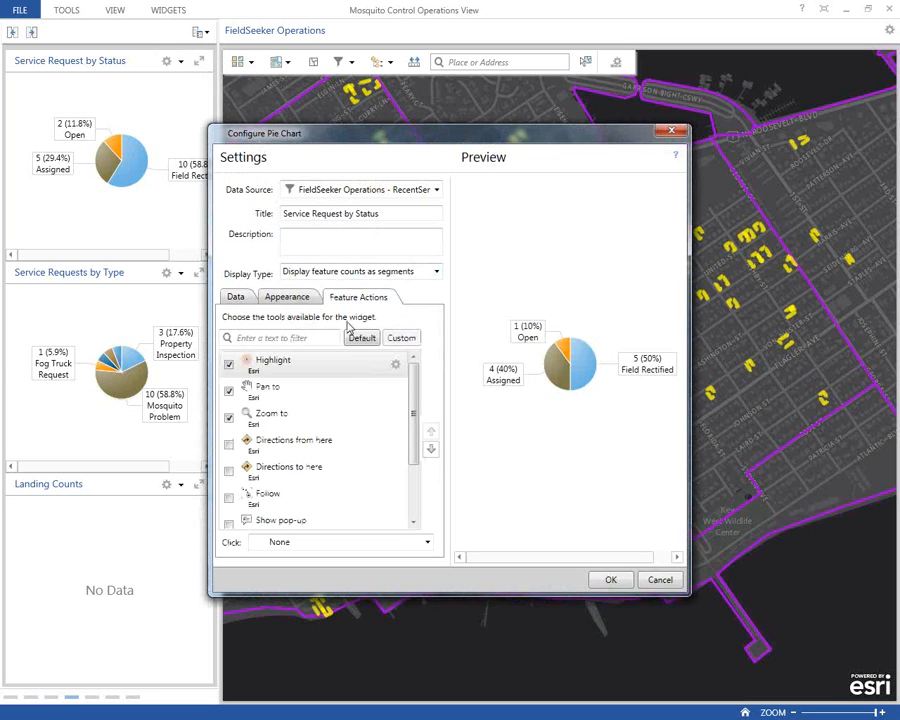
scroll(417, 410, down, 1)
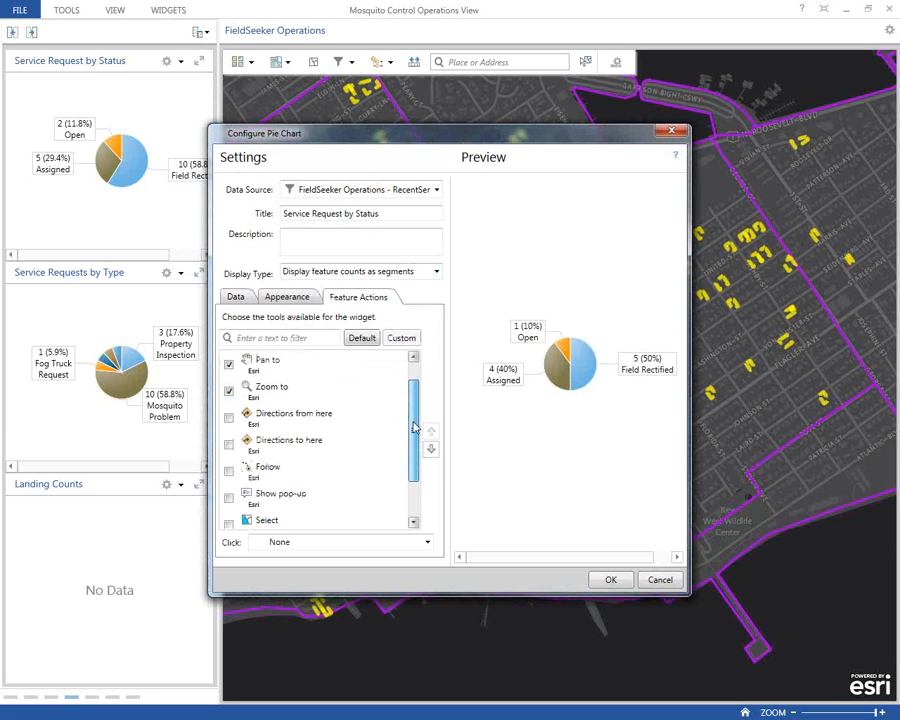
scroll(230, 527, down, 1)
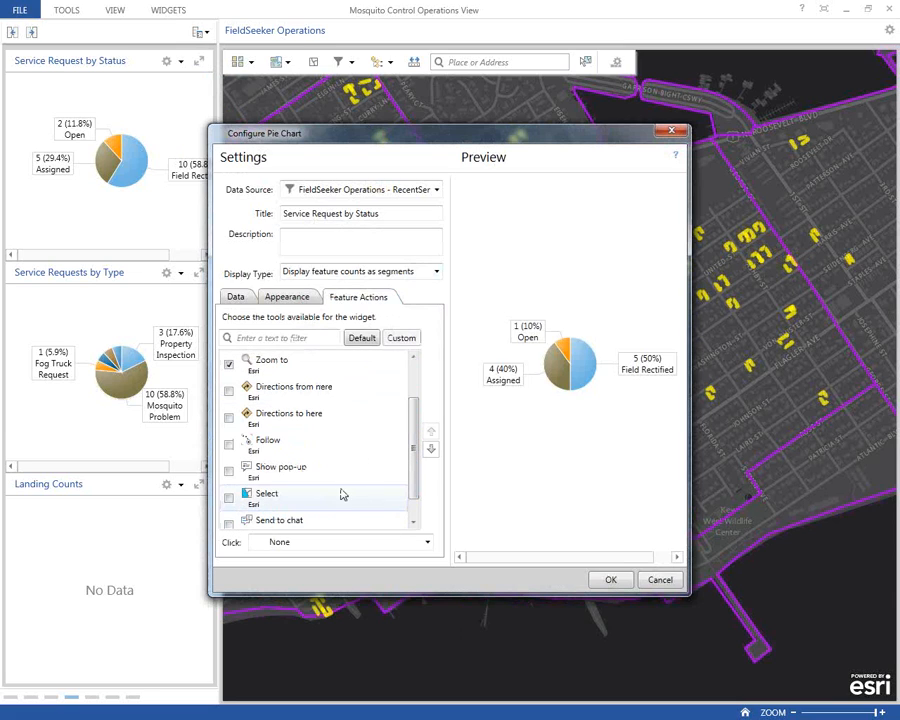
click(229, 470)
click(607, 580)
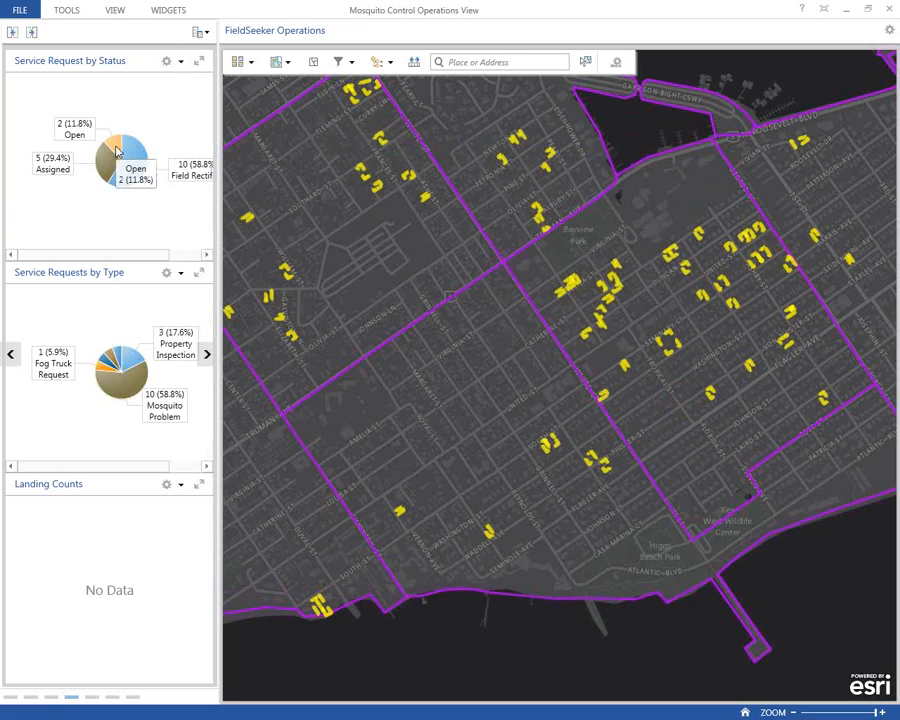
- Select the Open service requests from the status pie chart and show the ServiceRequest layer on the map
right_click(116, 150)
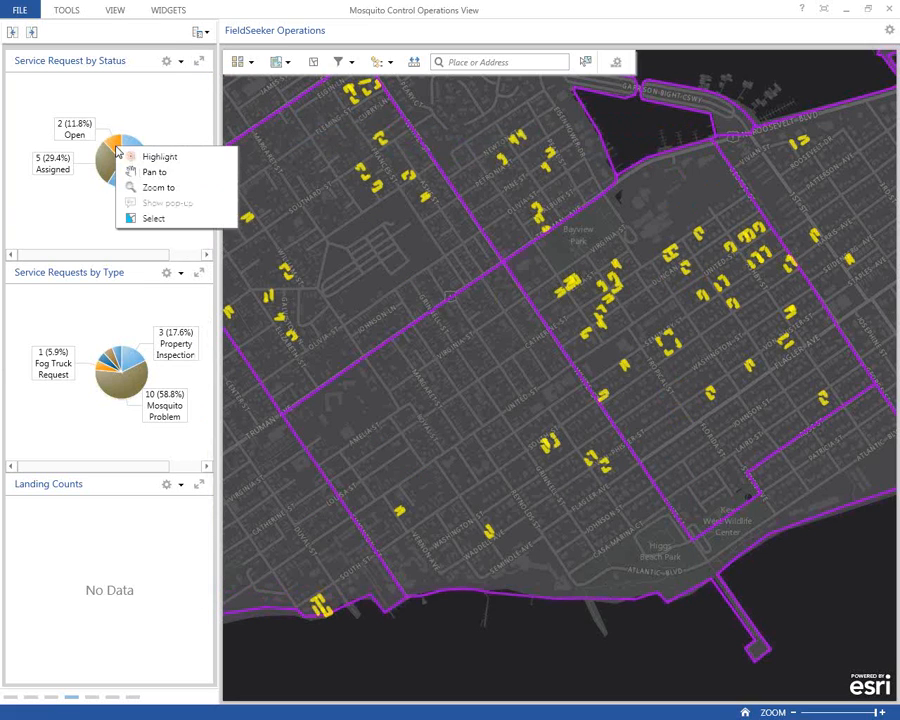
click(153, 218)
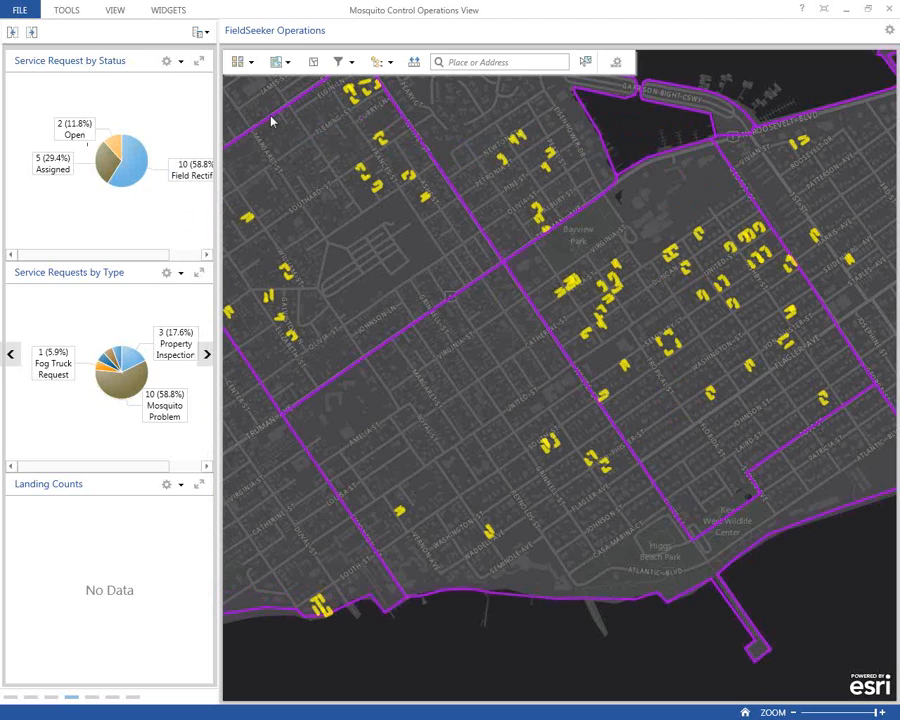
click(378, 64)
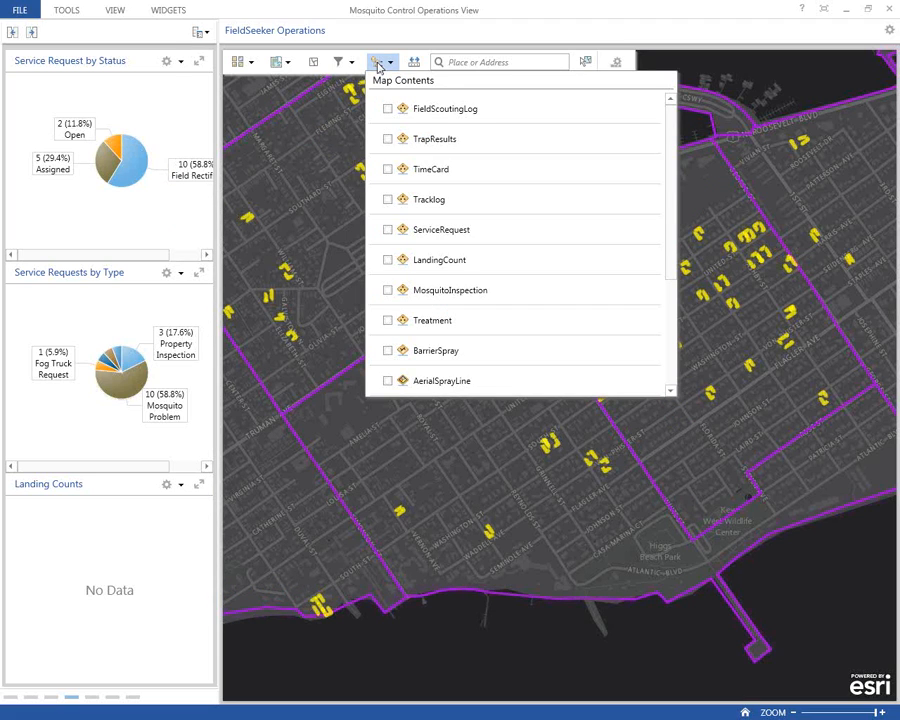
click(389, 230)
click(384, 62)
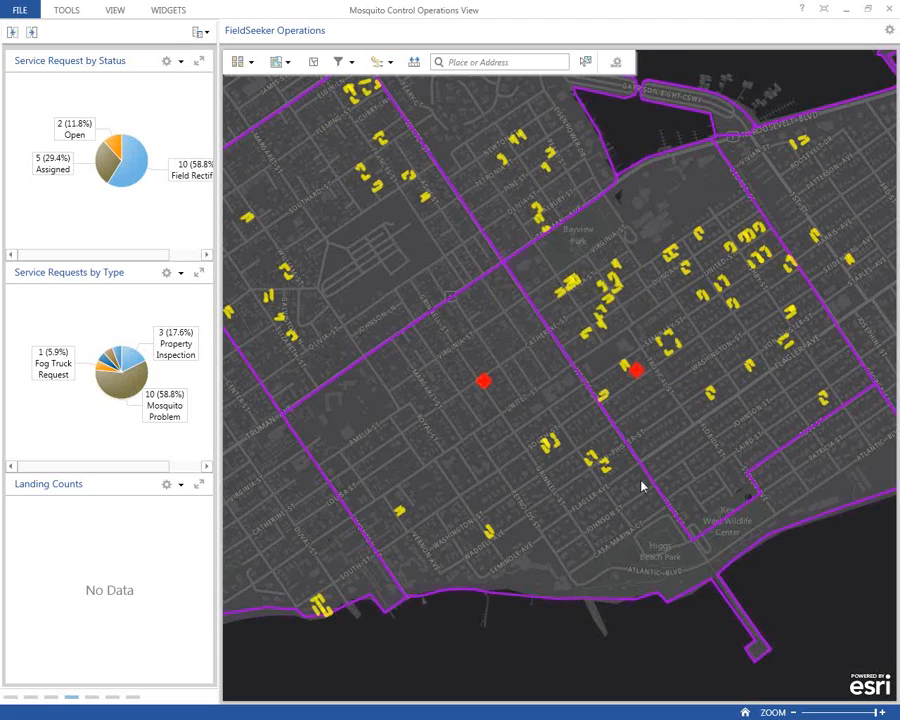
- View the pop-up details of the western selected service request on the map and close them
click(485, 386)
click(505, 391)
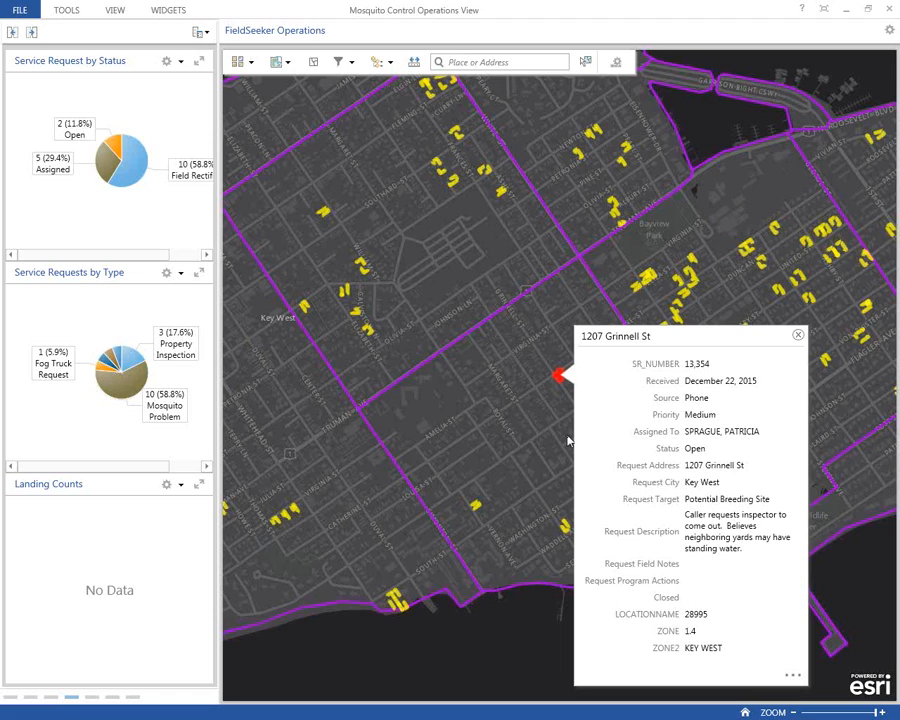
click(797, 335)
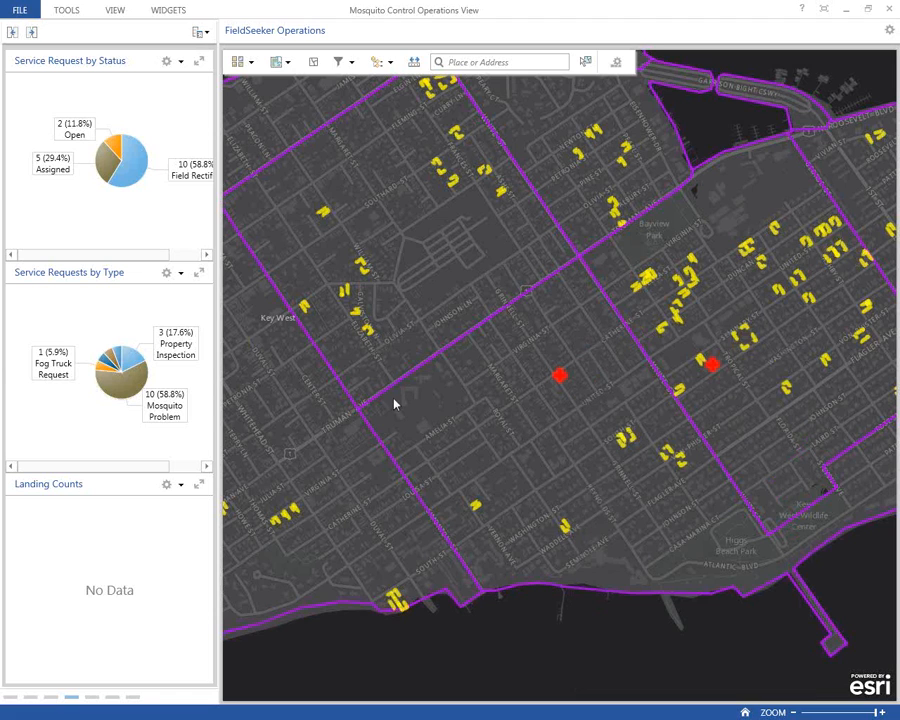
- Hide the ServiceRequest layer and go to the Full Extent bookmark
click(276, 68)
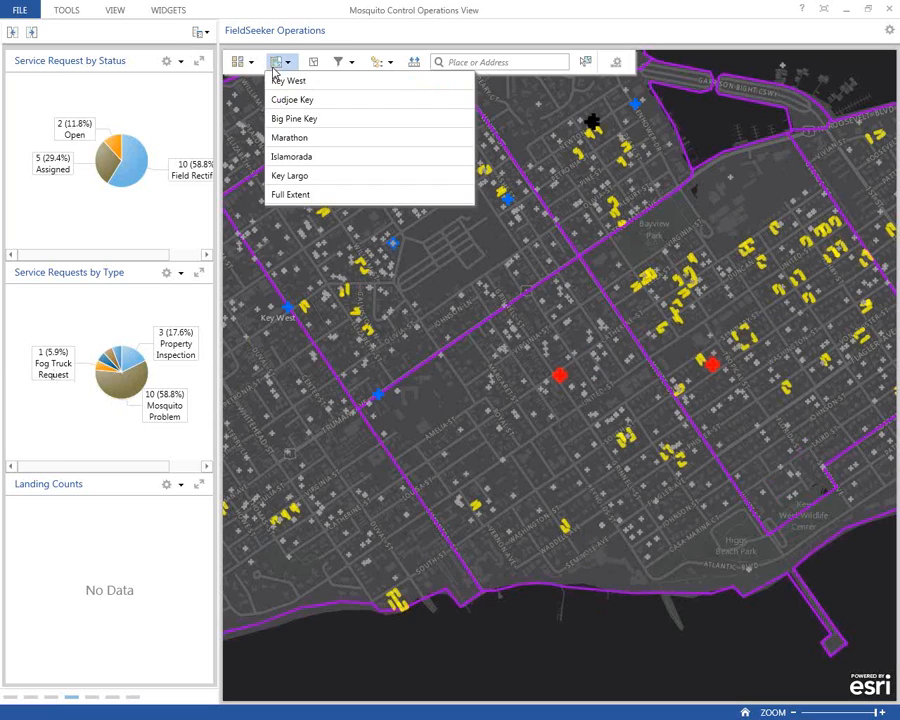
click(381, 63)
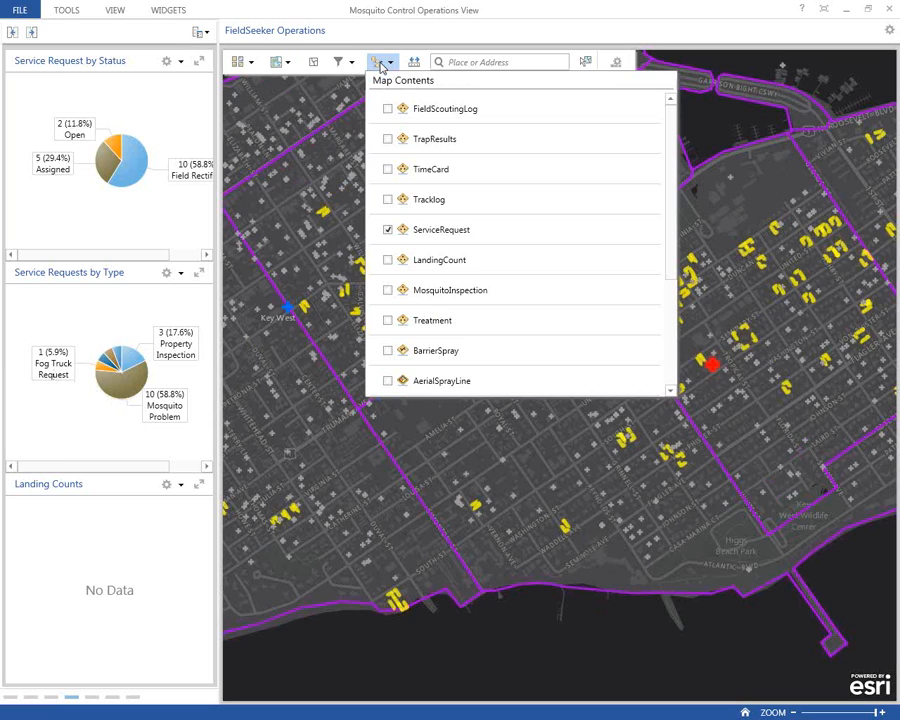
click(388, 230)
click(378, 64)
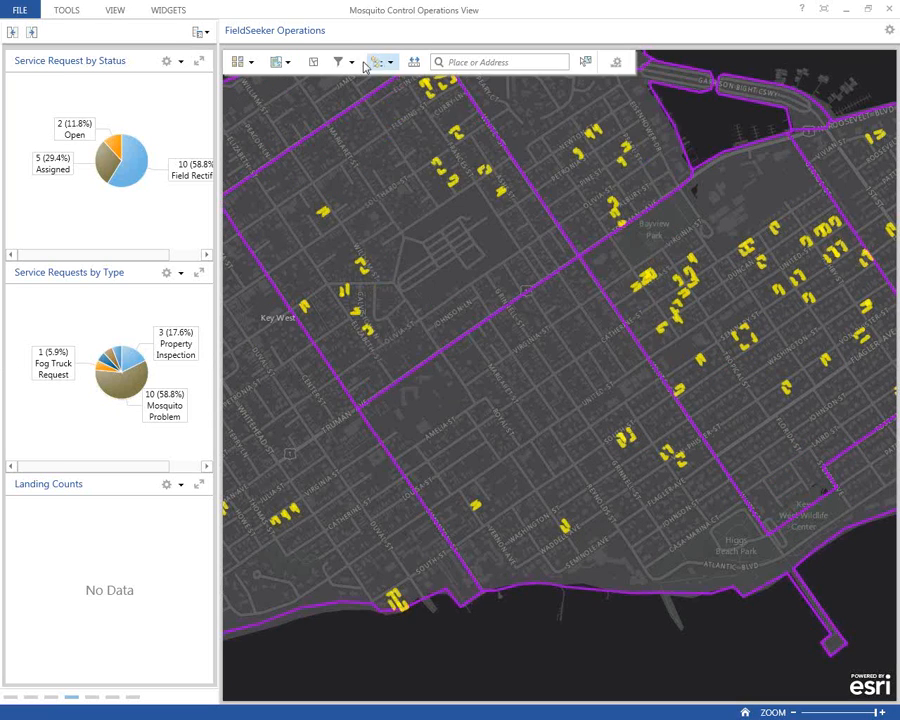
click(279, 67)
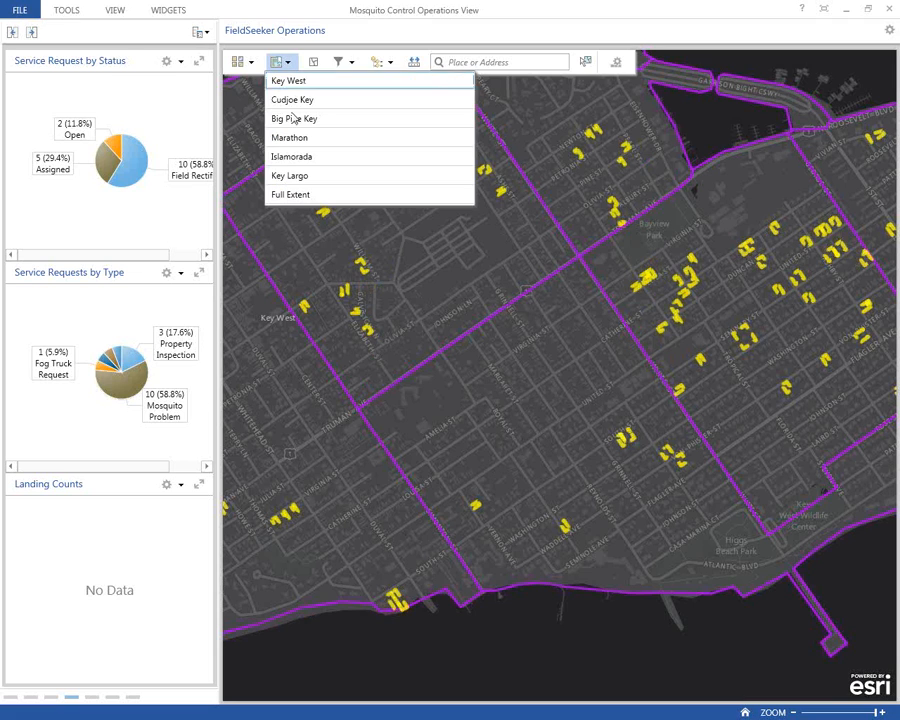
click(291, 195)
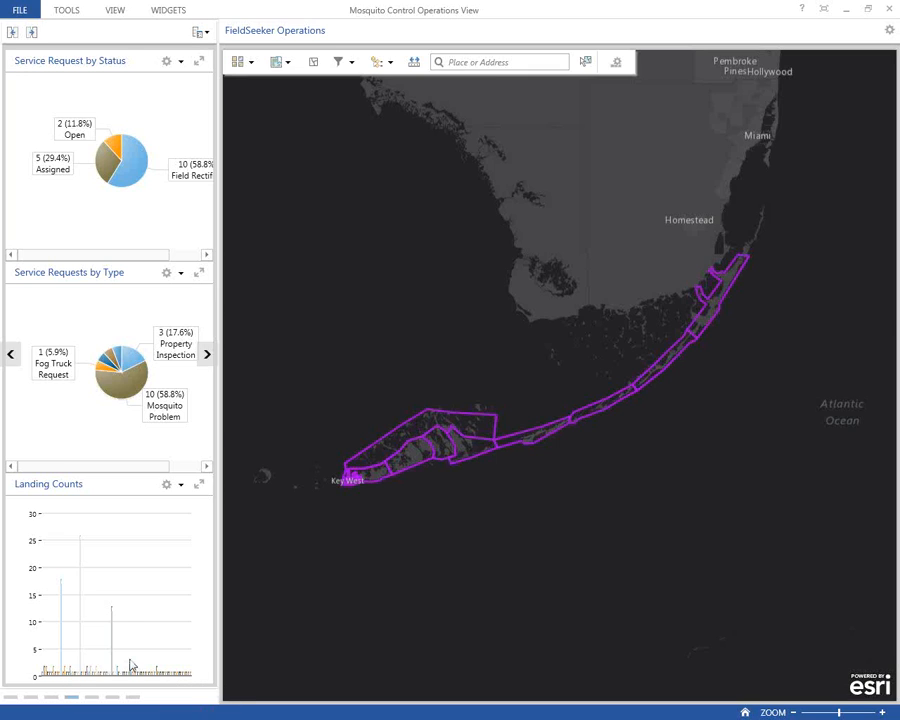
- Enable the Highlight feature action for the Landing Counts bar chart
mouse_move(81, 556)
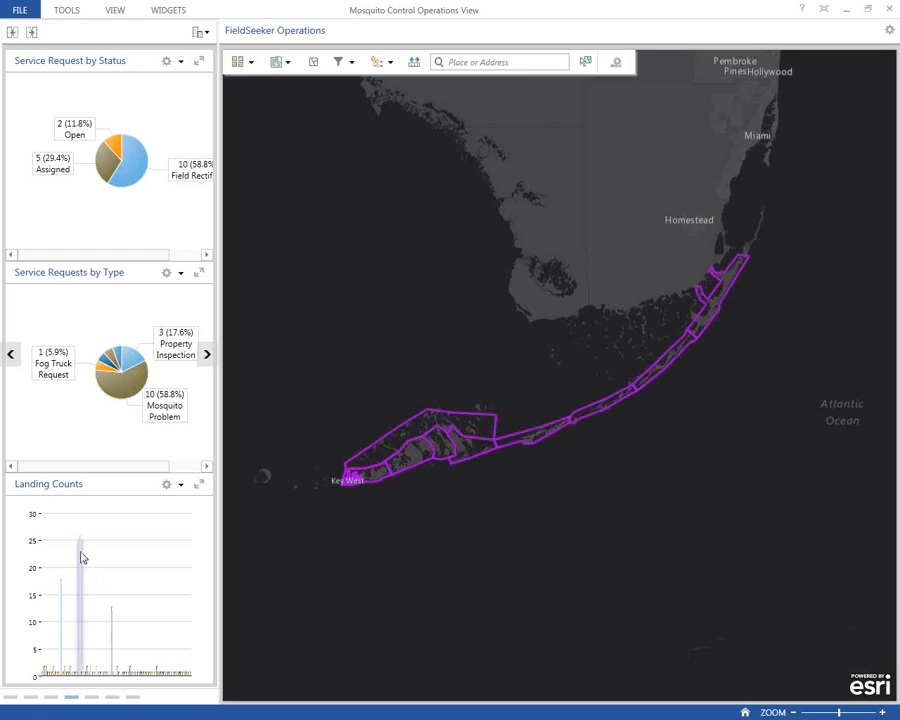
click(167, 485)
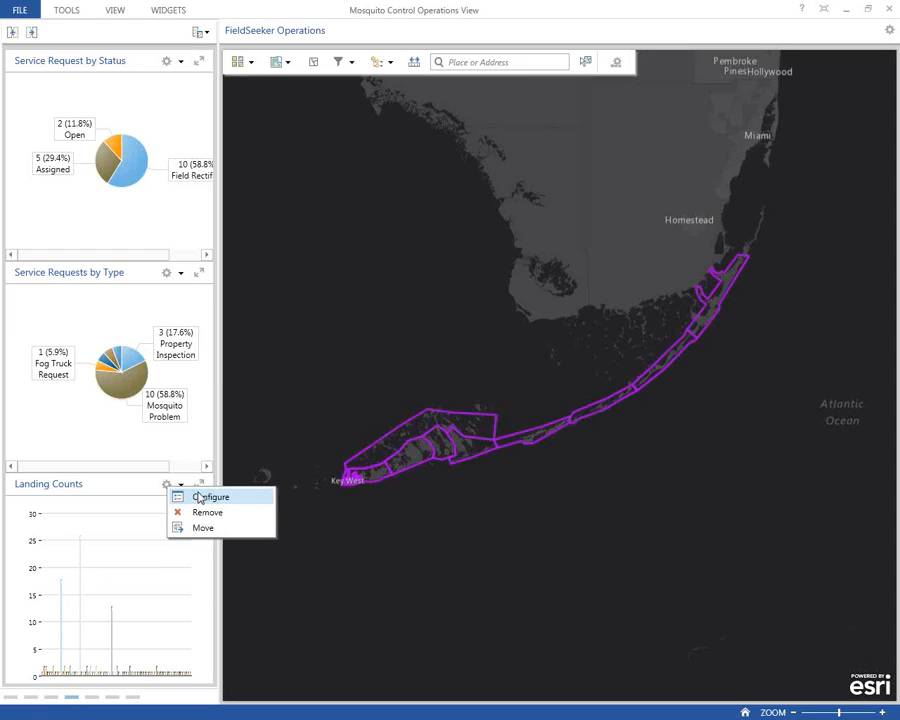
click(200, 498)
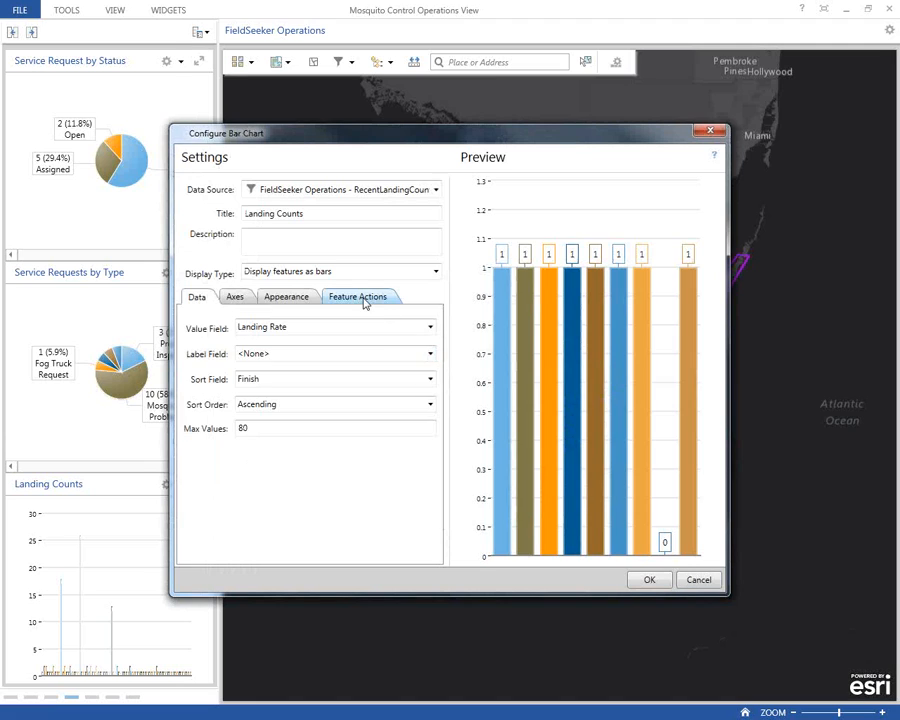
click(362, 299)
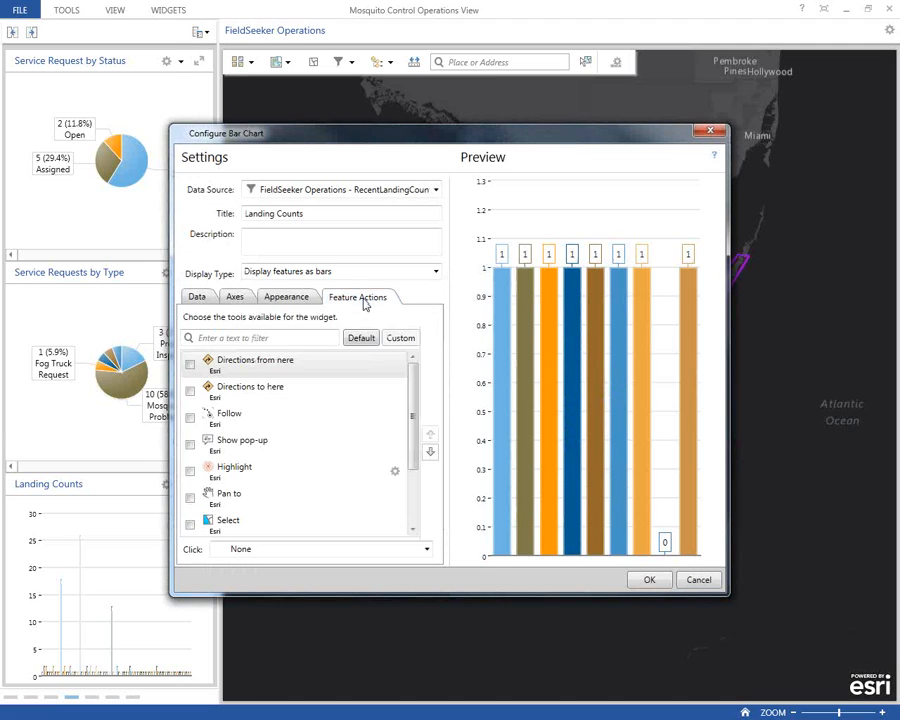
click(190, 472)
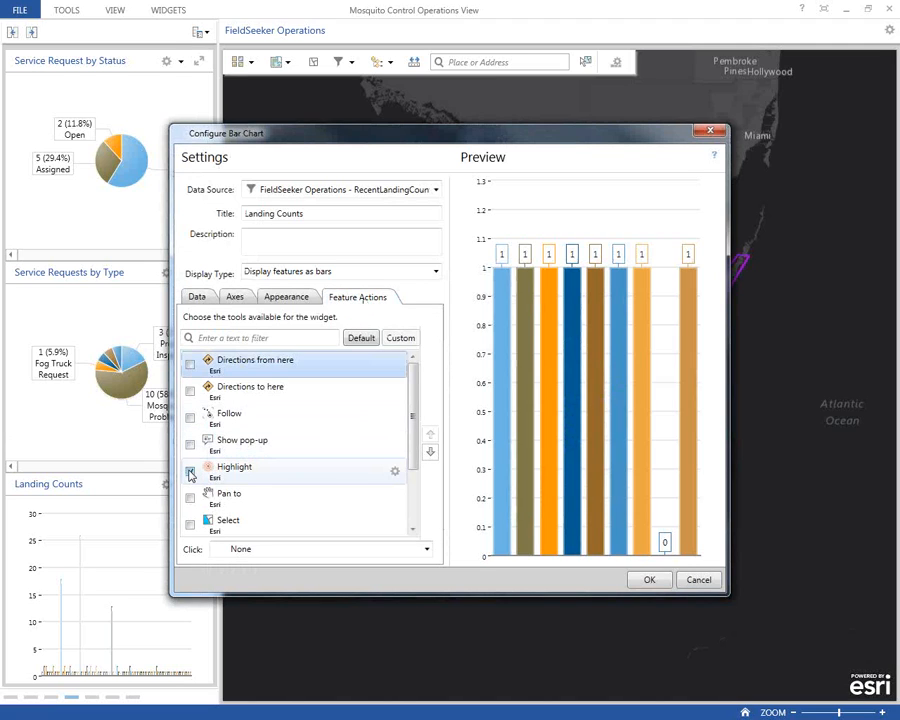
click(262, 467)
- Configure the Landing Counts chart's Highlight action to zoom to the feature, and make Highlight its click action
click(395, 474)
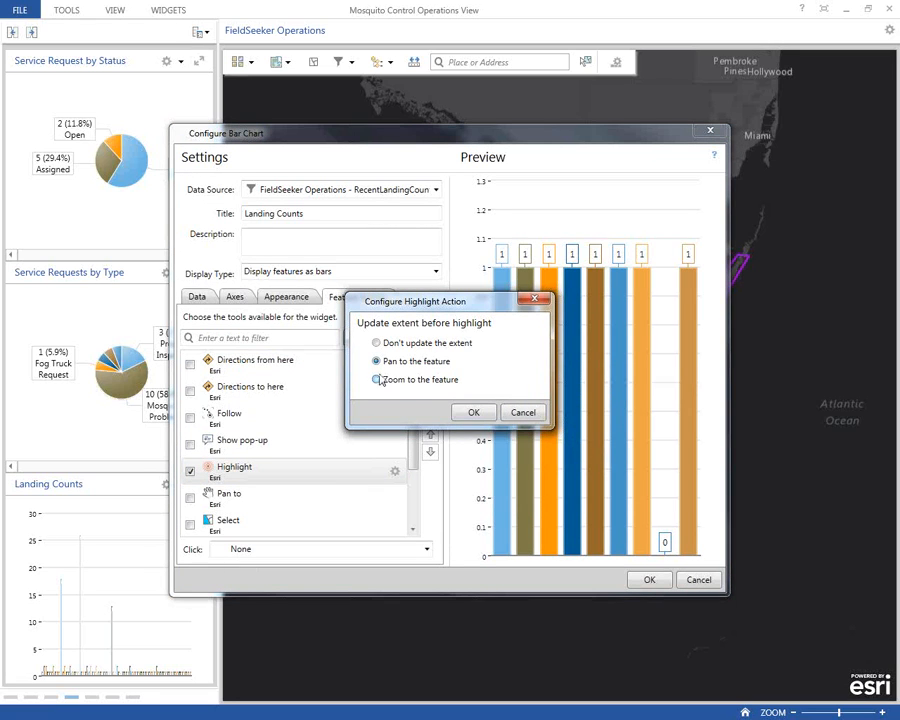
click(377, 380)
click(470, 412)
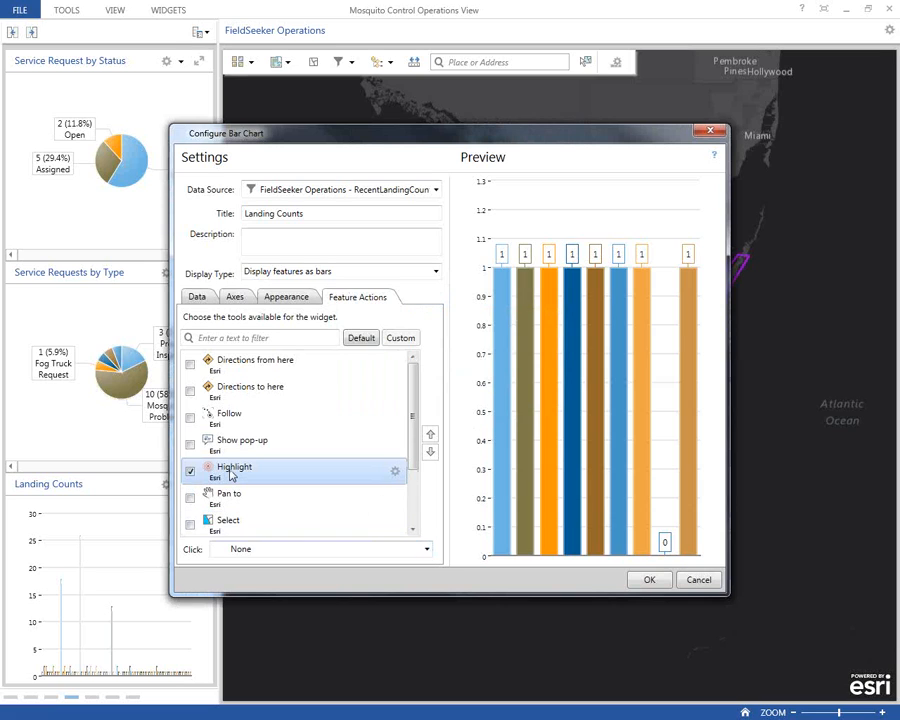
click(425, 551)
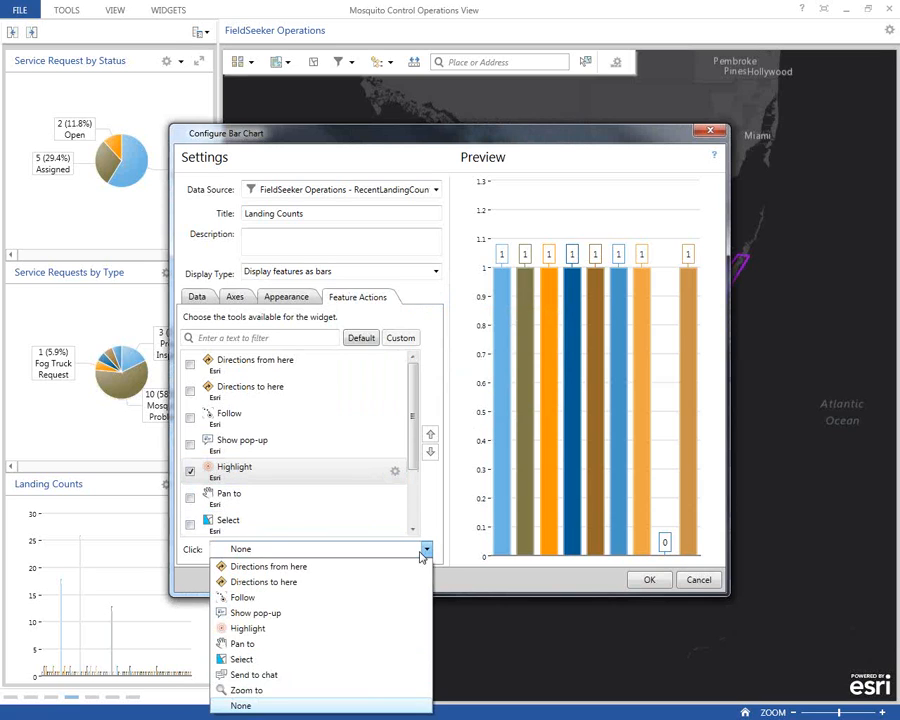
click(285, 628)
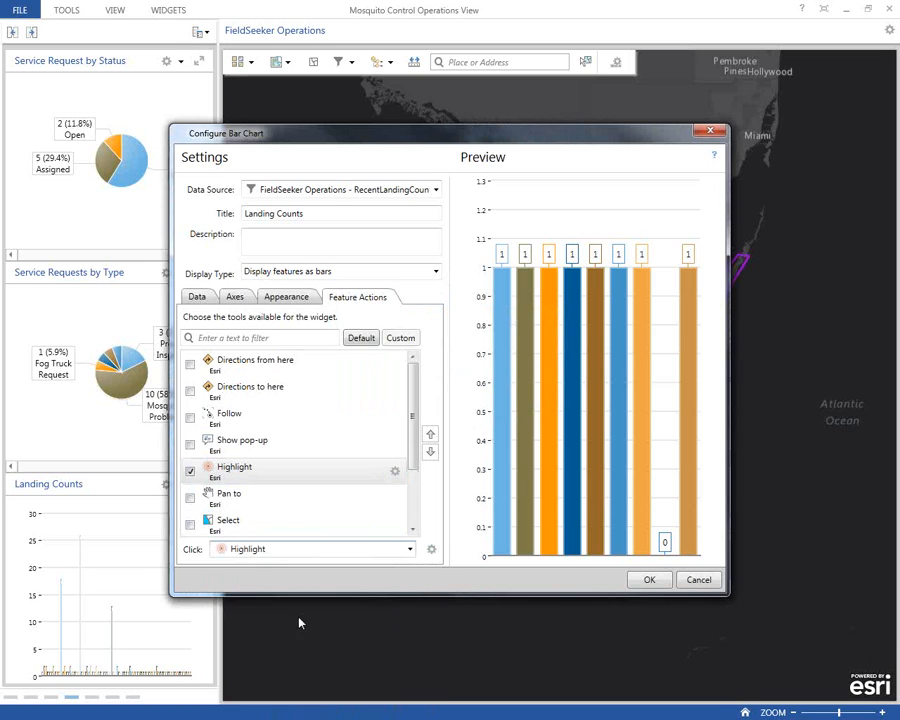
click(645, 579)
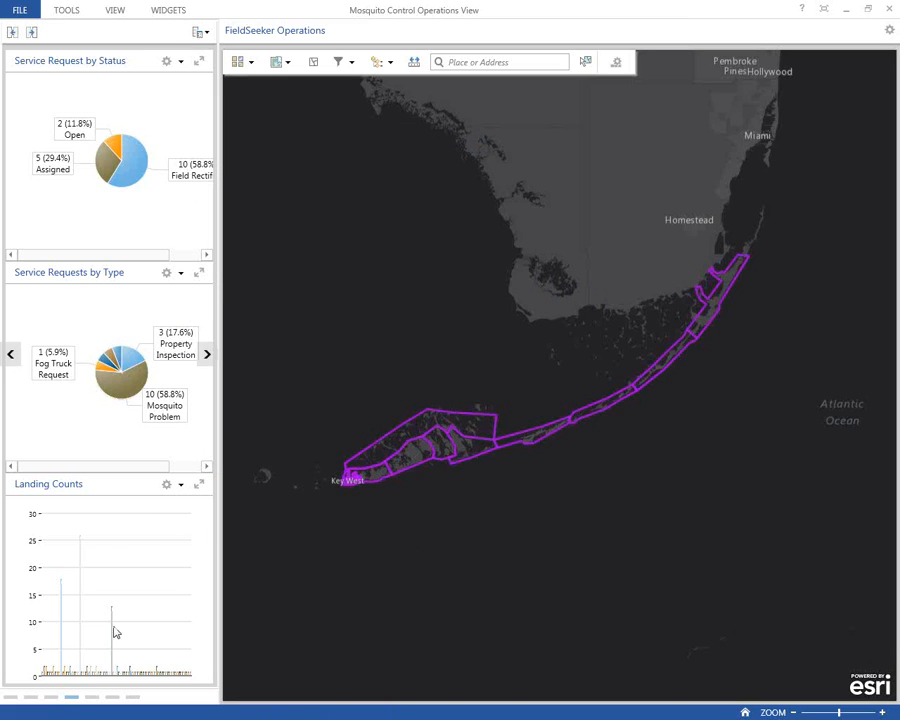
- Highlight the locations of the three tallest Landing Counts bars on the map
click(81, 623)
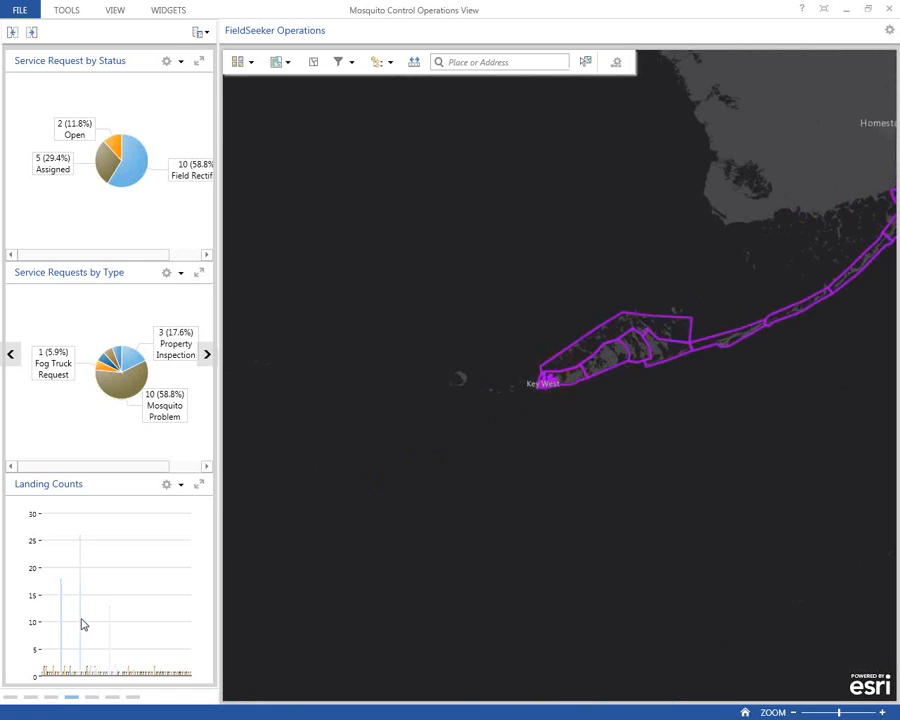
right_click(81, 622)
click(93, 629)
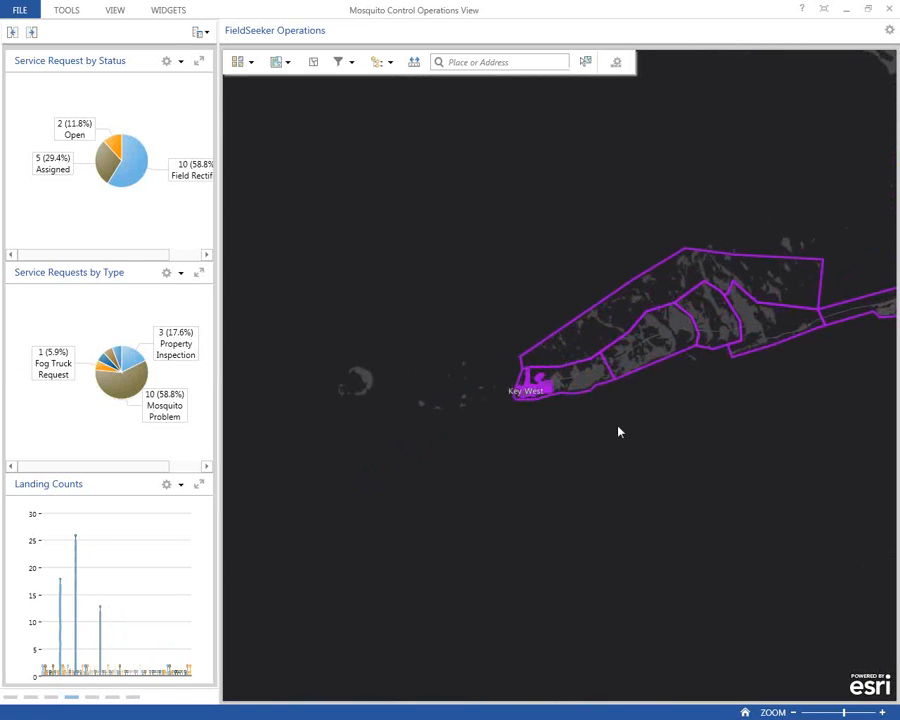
click(100, 625)
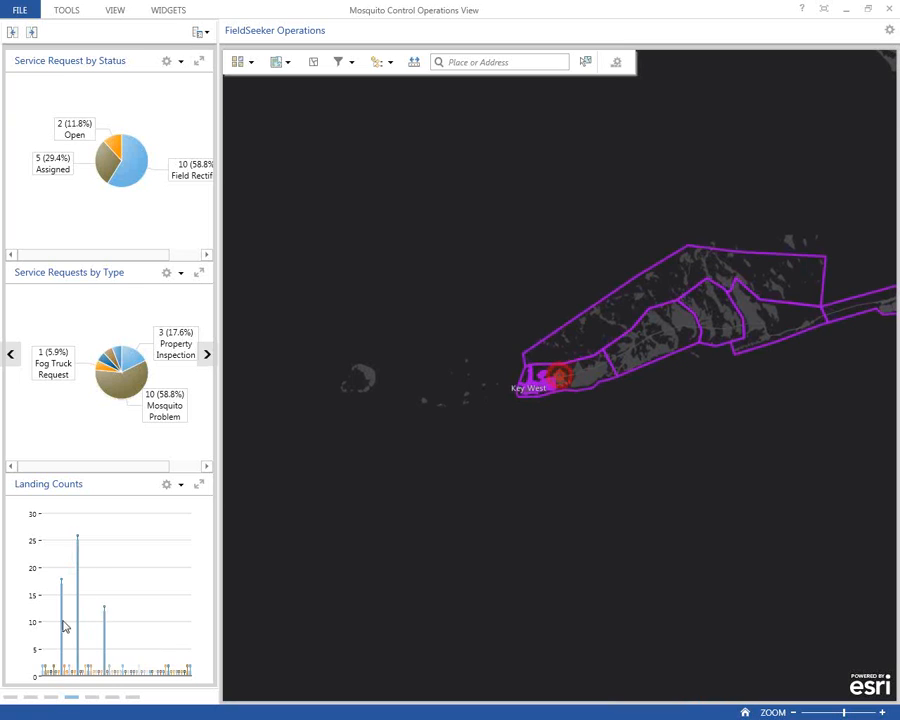
click(62, 626)
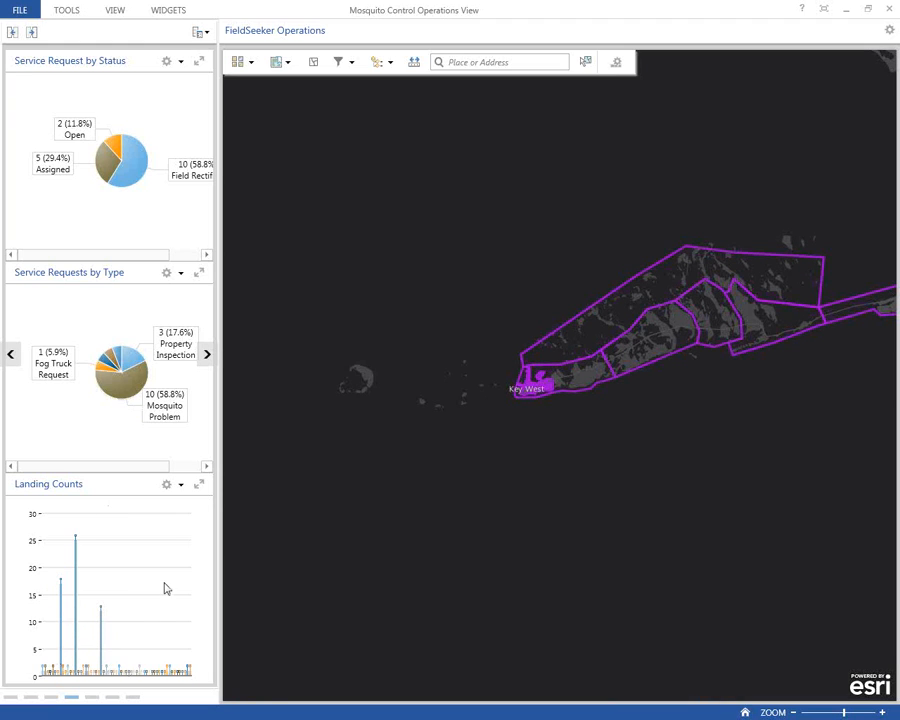
- Show the Rainfall and Landing Rate histograms, and run the feature action for the 0.80 - 1.00 rainfall range on the map
click(92, 697)
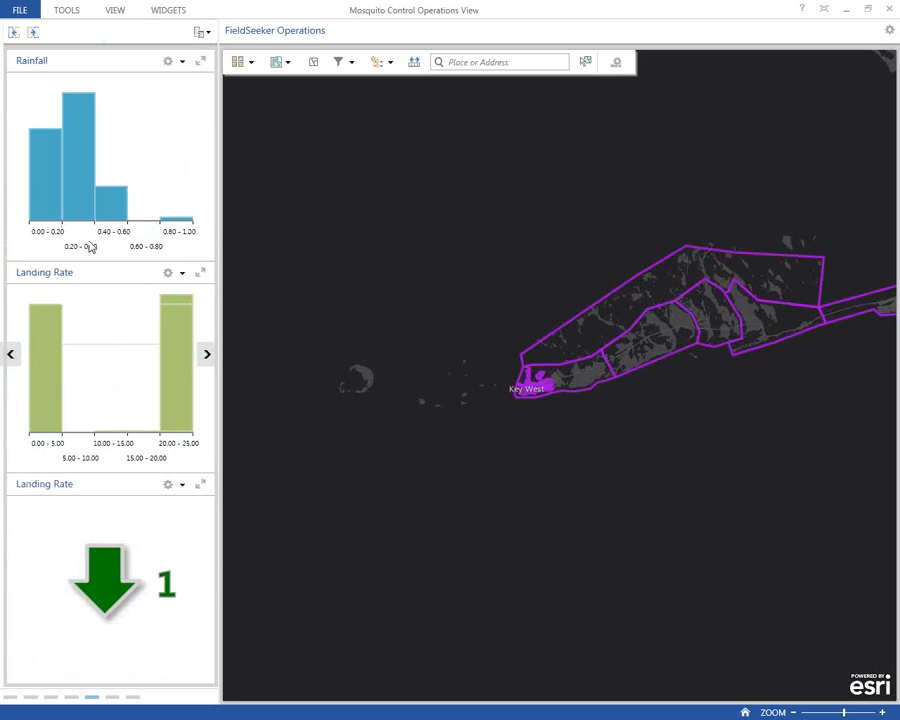
mouse_move(57, 217)
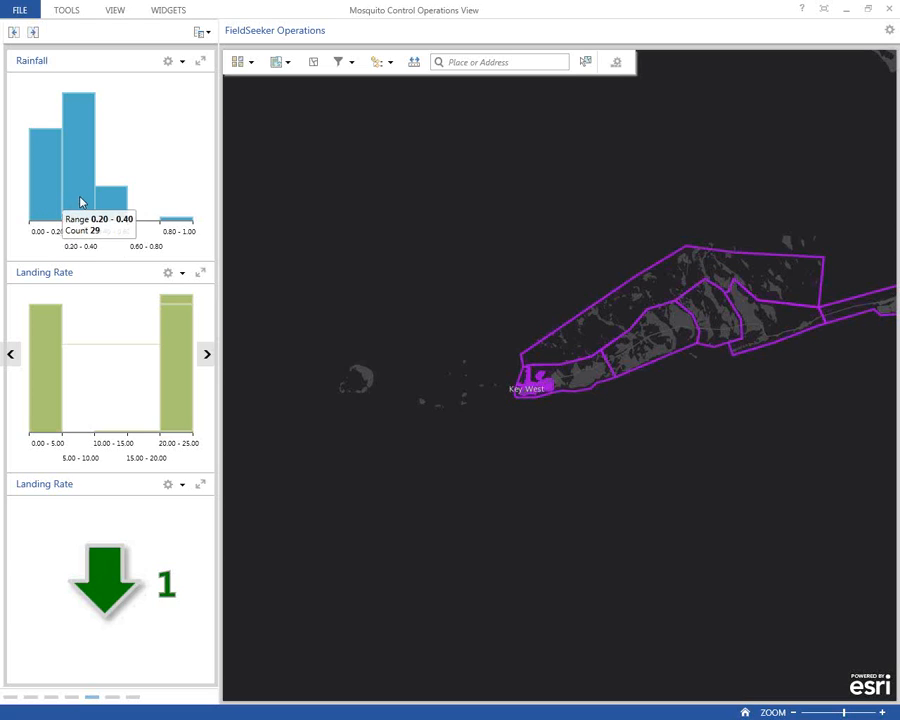
right_click(175, 224)
click(188, 227)
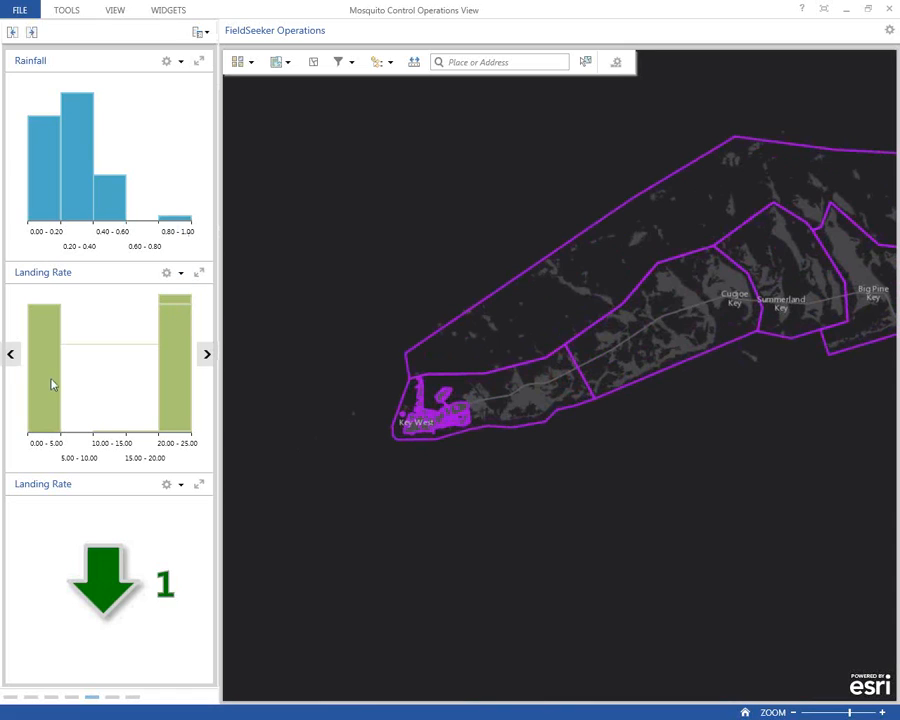
mouse_move(43, 390)
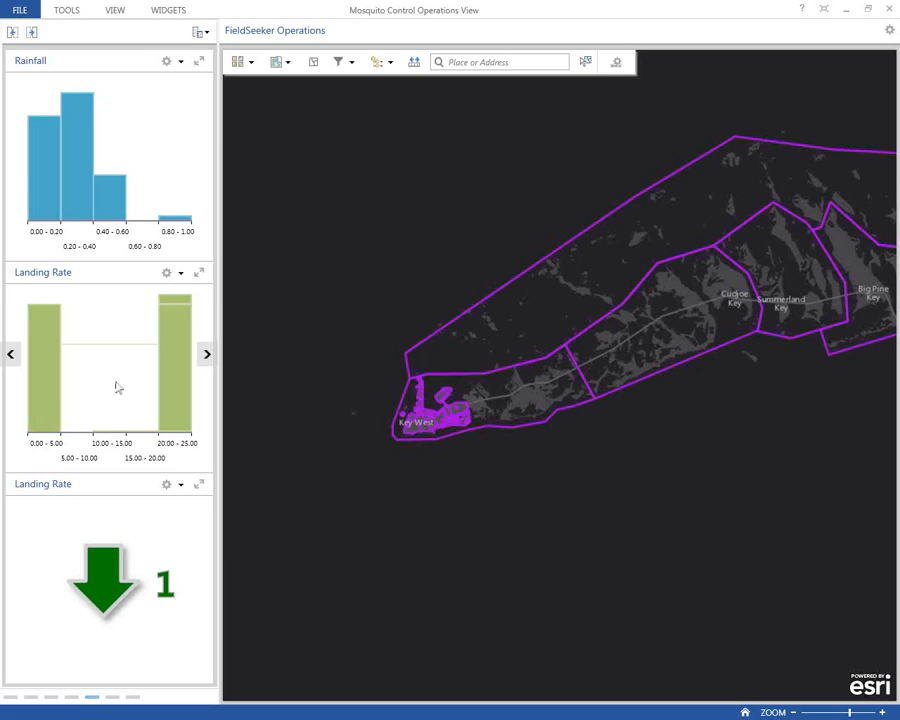
mouse_move(176, 392)
- Set Highlight as the click action of the Landing Rate histogram
click(167, 273)
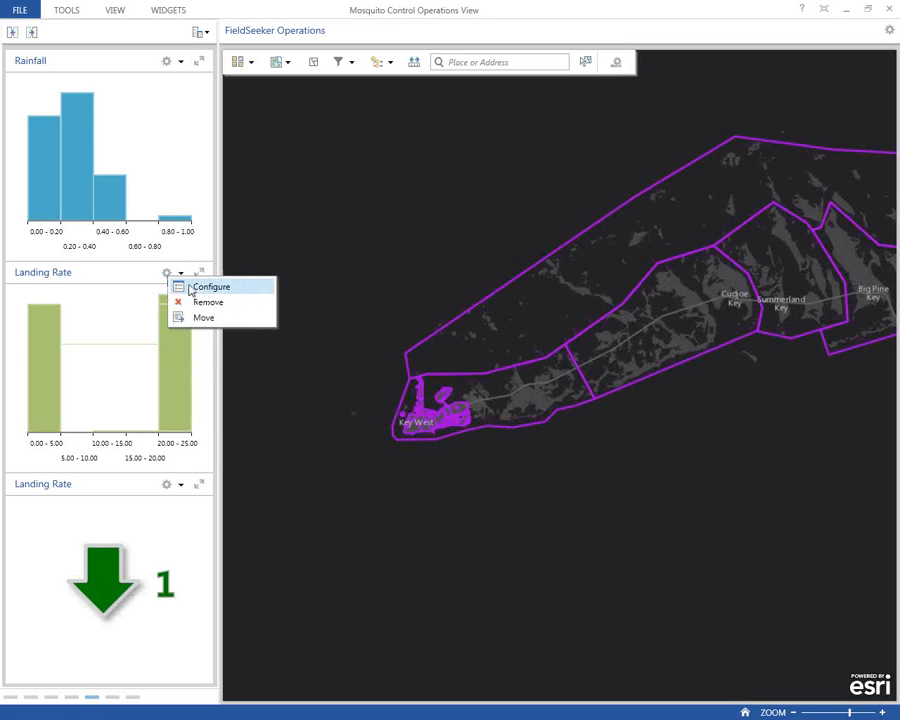
click(201, 287)
click(421, 272)
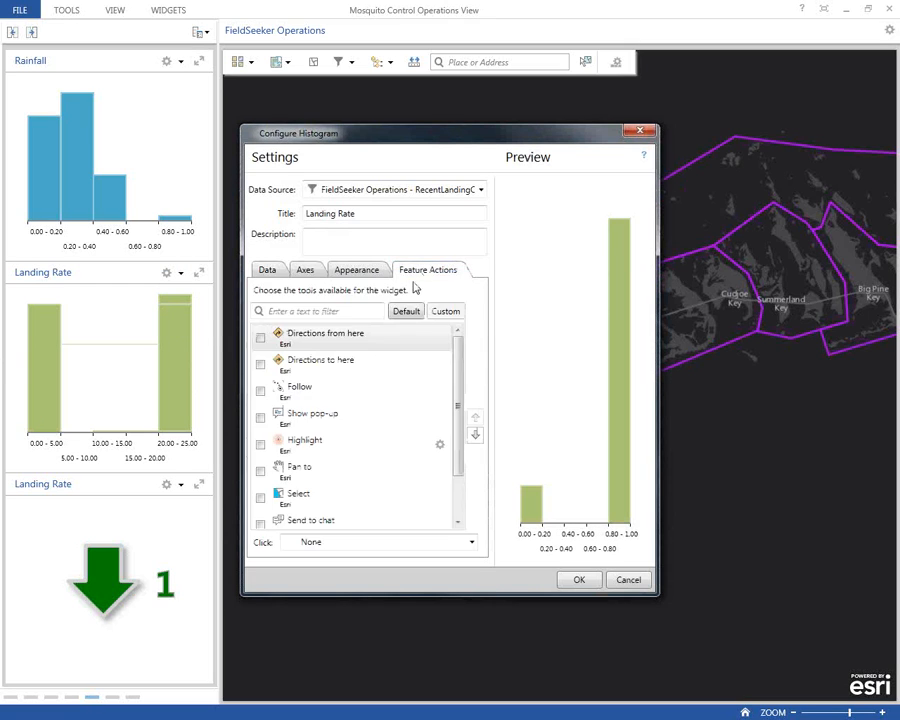
click(337, 543)
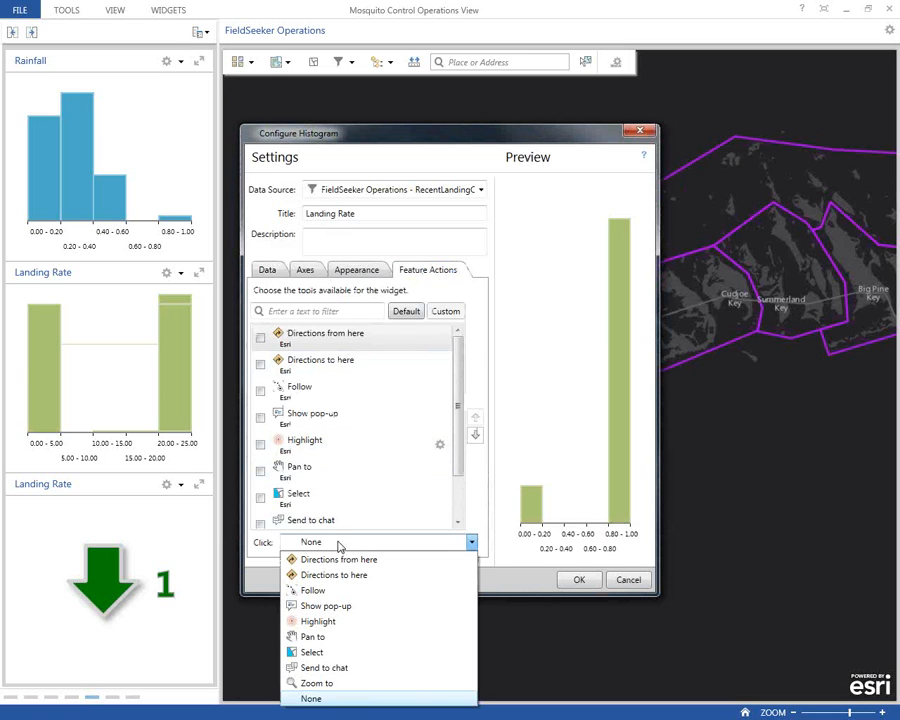
click(337, 622)
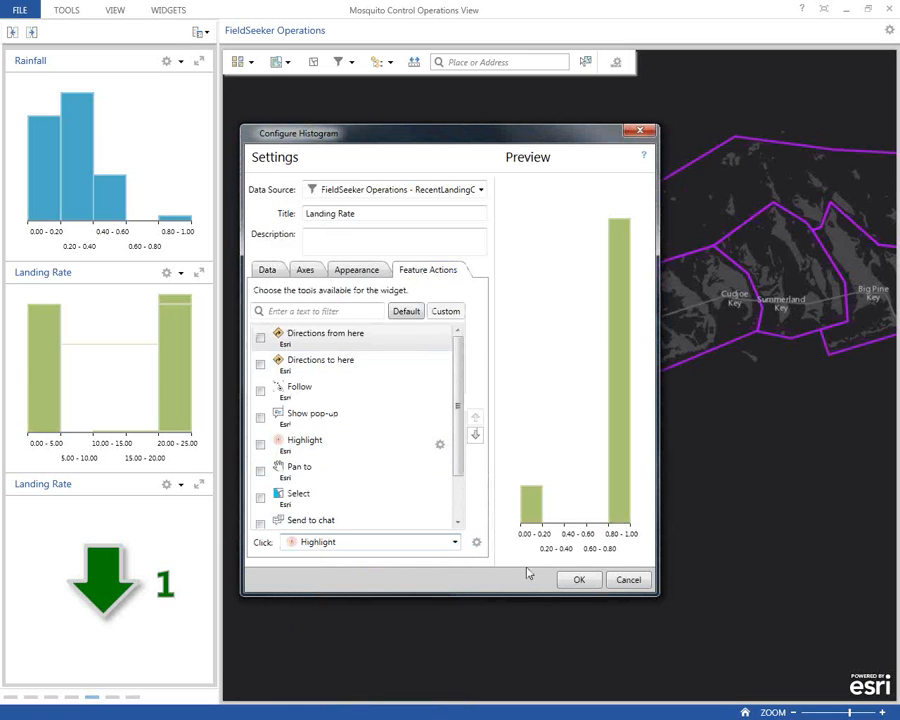
click(580, 581)
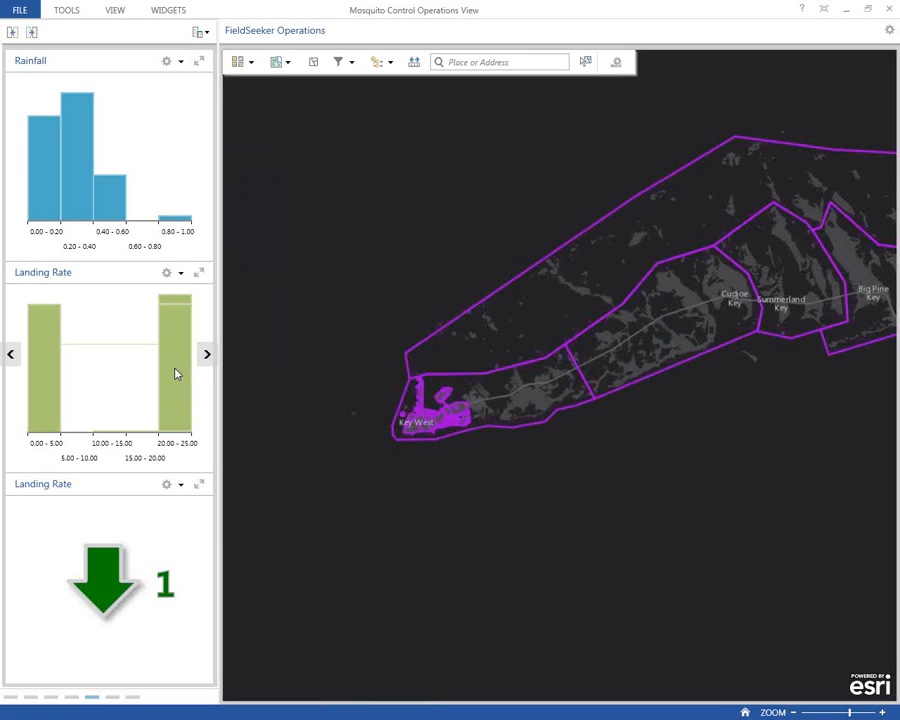
- Enable the Highlight feature action for the Landing Rate histogram and set it to zoom to the feature
click(167, 274)
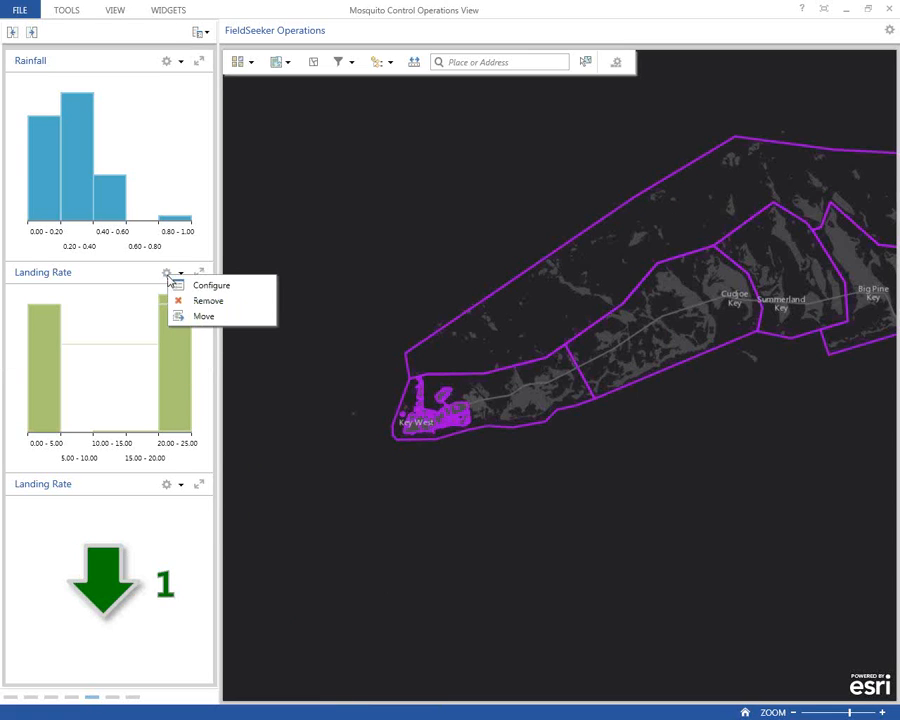
click(186, 290)
click(426, 274)
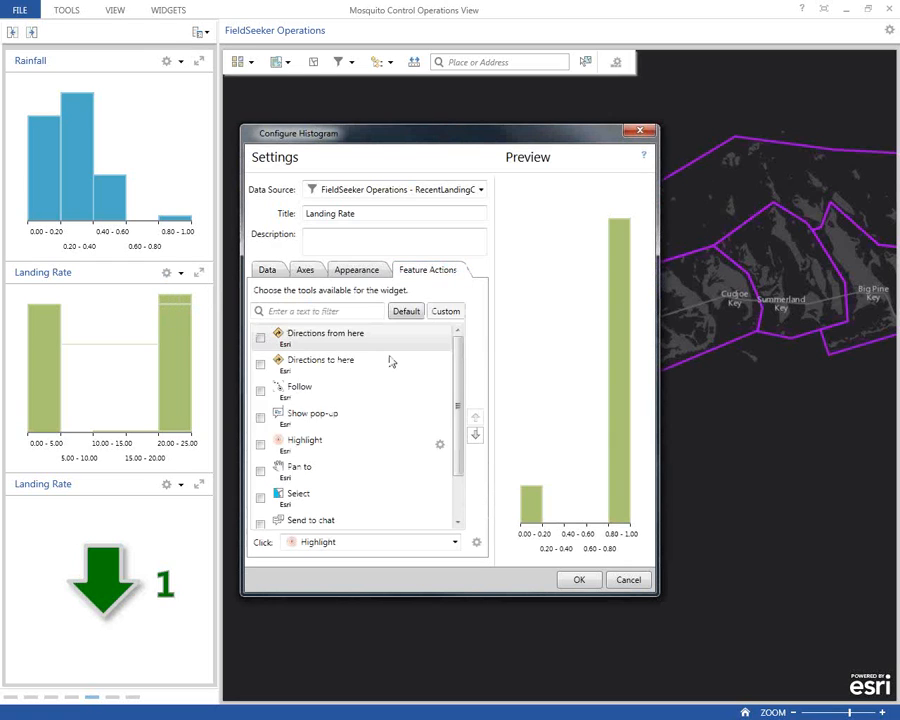
click(260, 444)
click(440, 444)
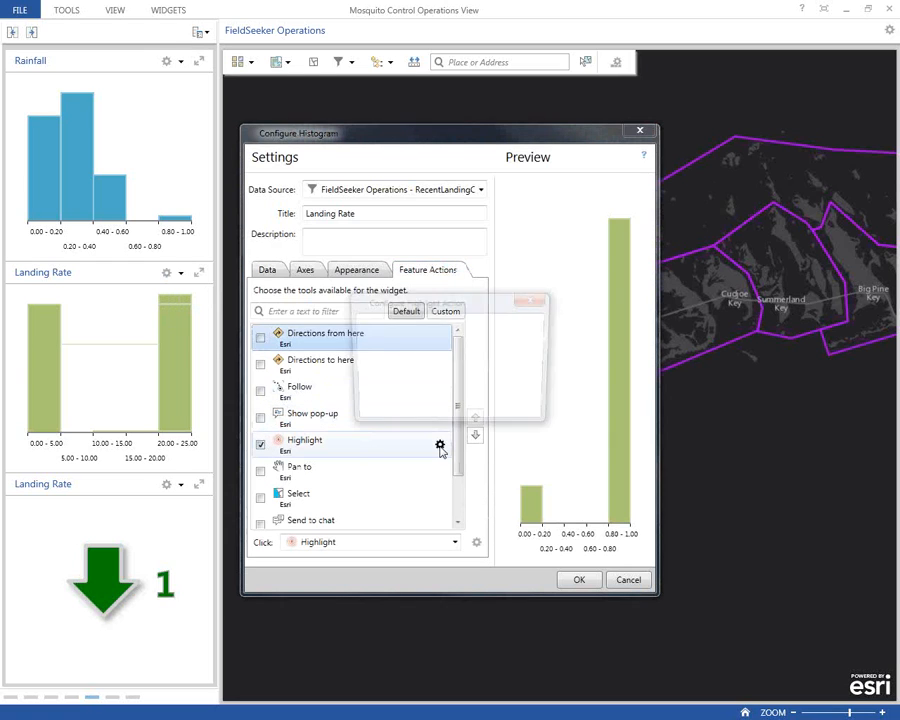
click(378, 380)
click(472, 412)
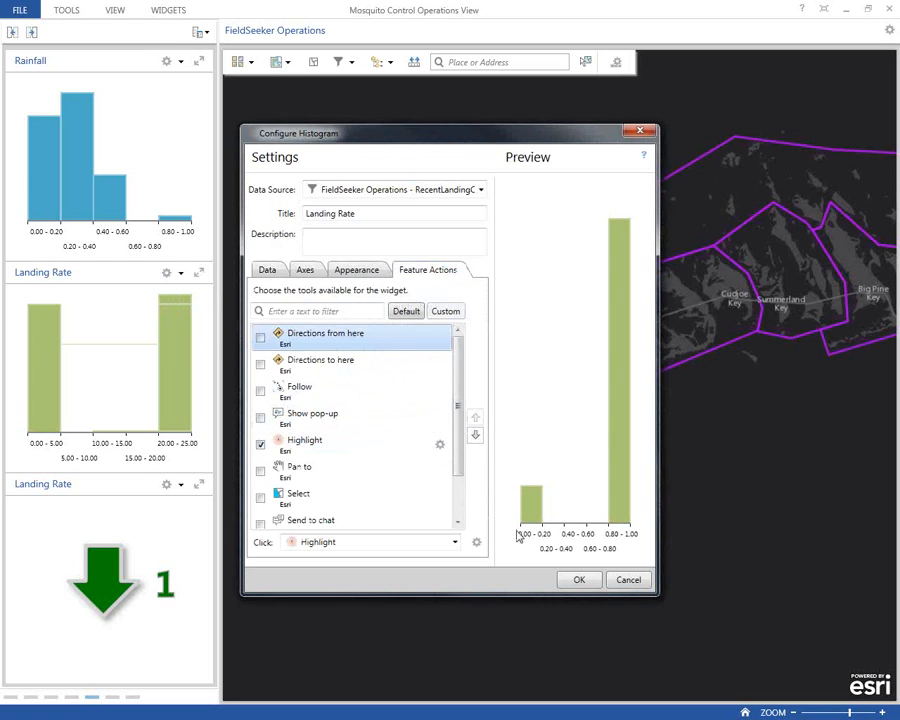
click(579, 581)
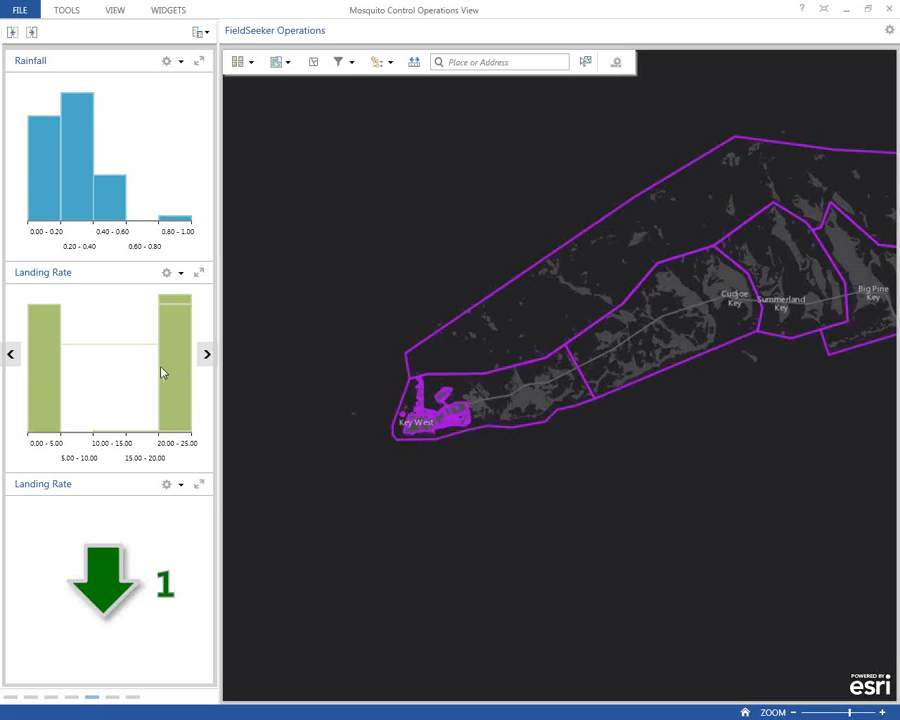
- Inspect the 20.00 - 25.00 range of the Landing Rate histogram and the Landing Rate arrow indicator
mouse_move(183, 377)
click(103, 573)
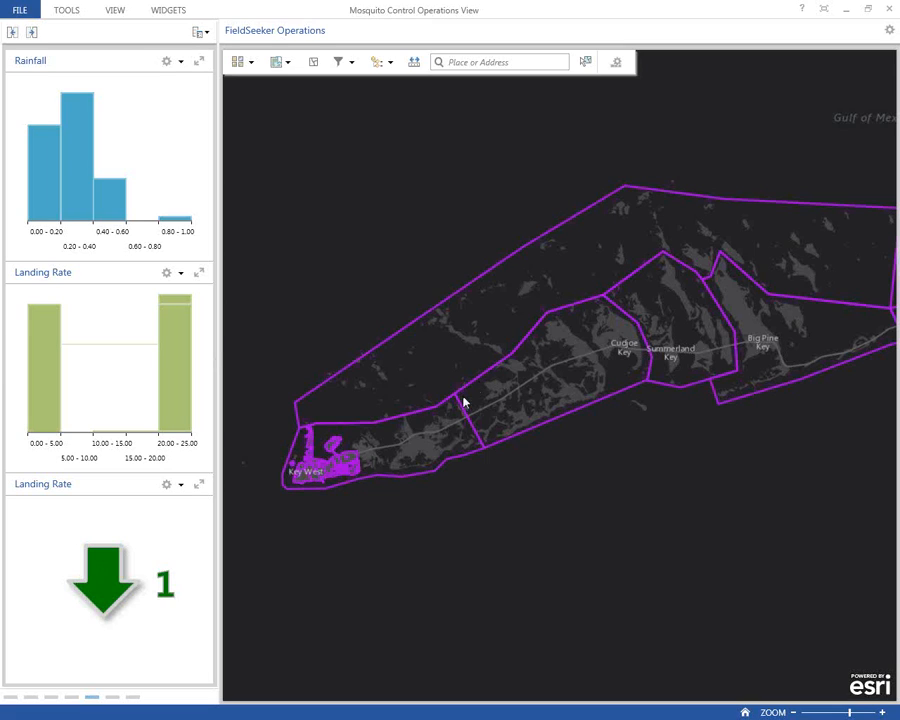
- Show the Service Requests list and compare the feature details of the potential breeding site and fish requests
click(113, 698)
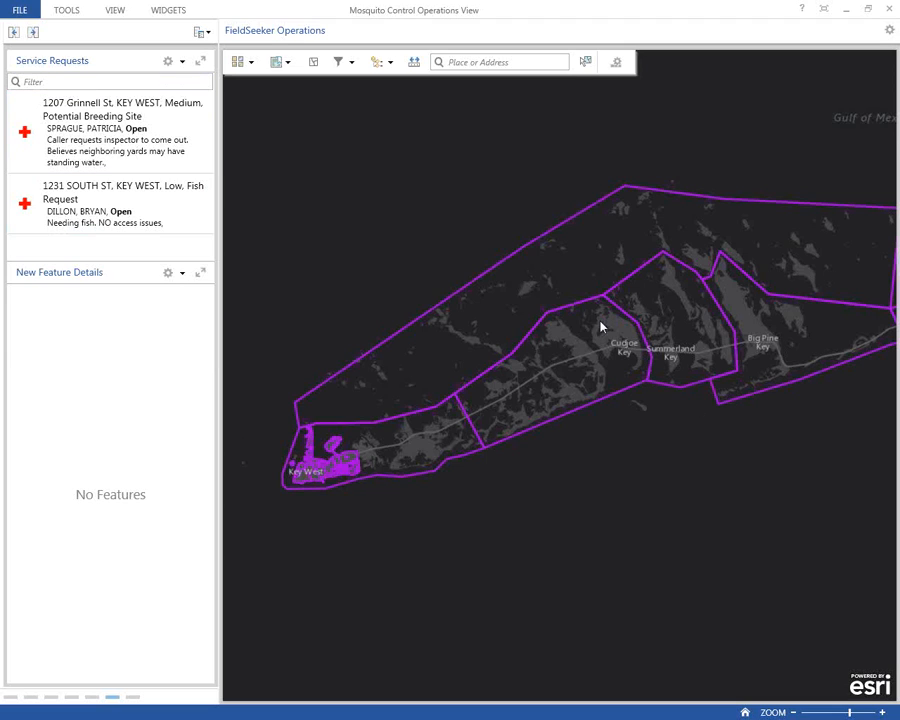
drag(548, 340, 594, 394)
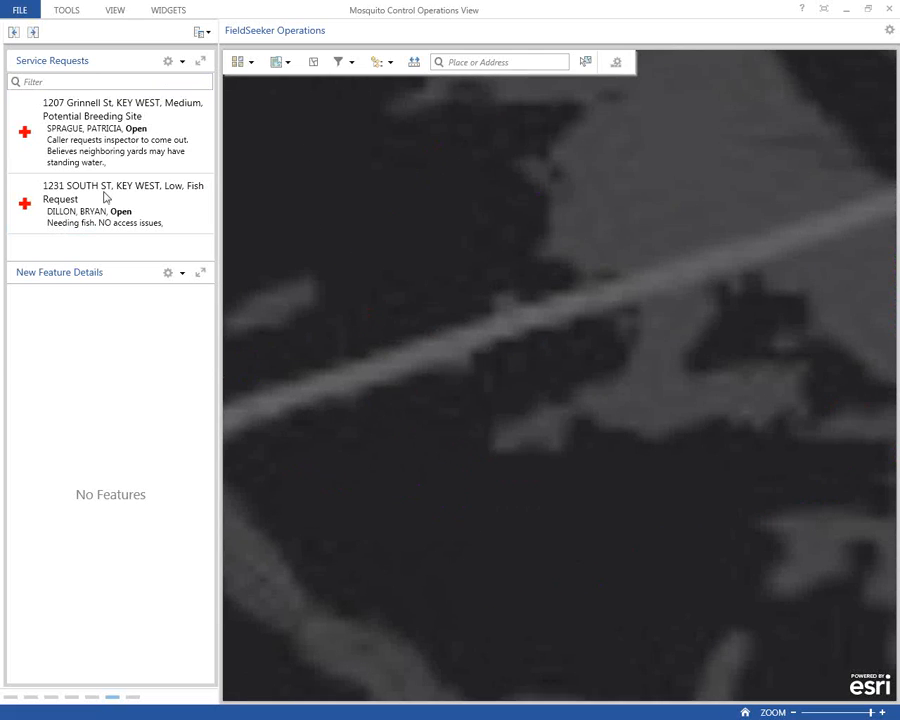
click(72, 117)
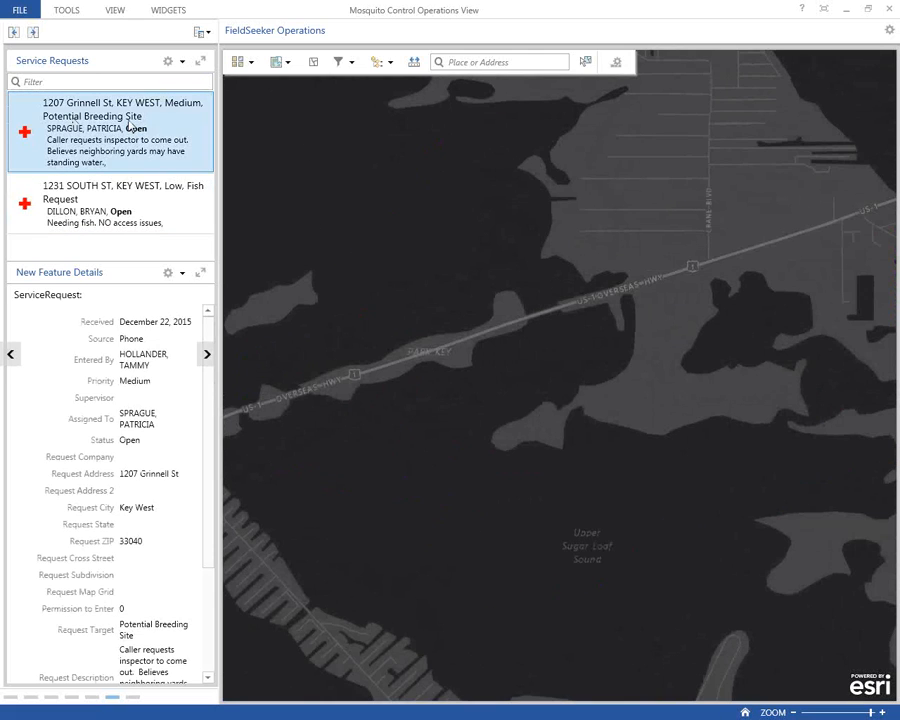
click(130, 207)
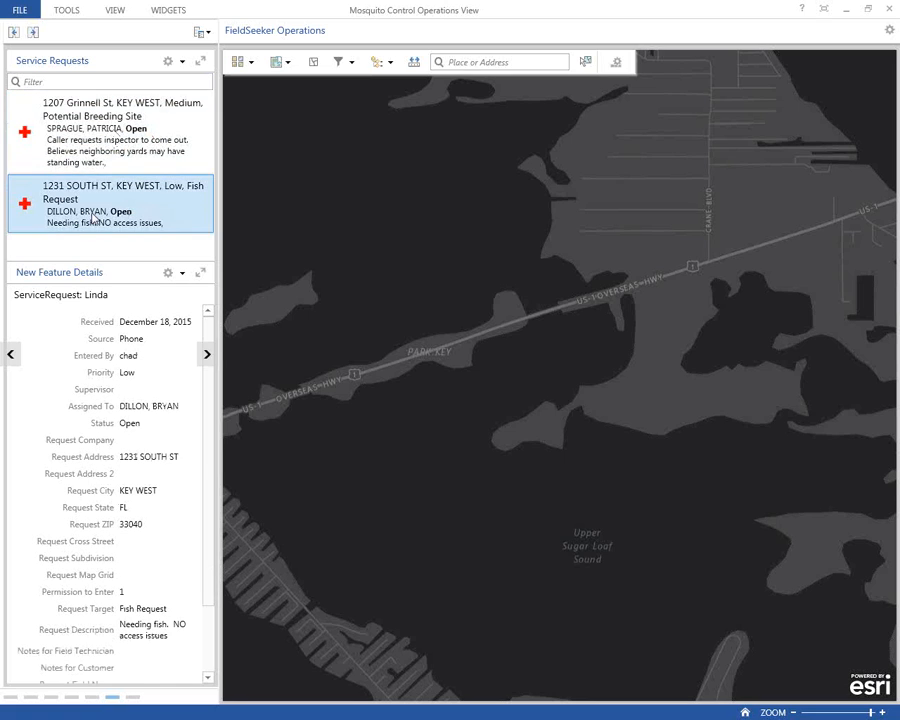
click(100, 133)
click(110, 197)
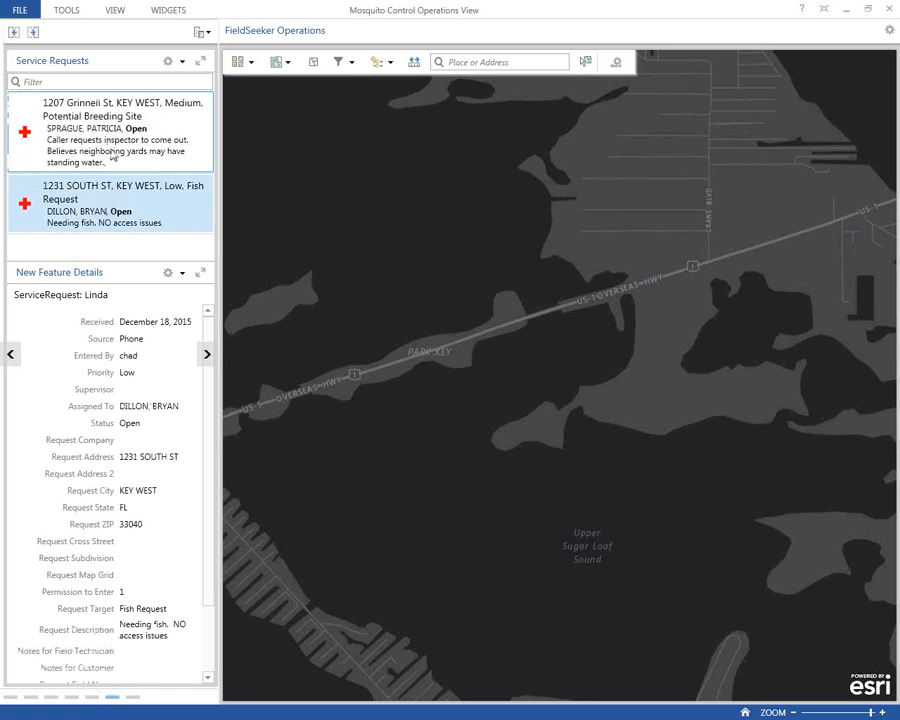
click(112, 155)
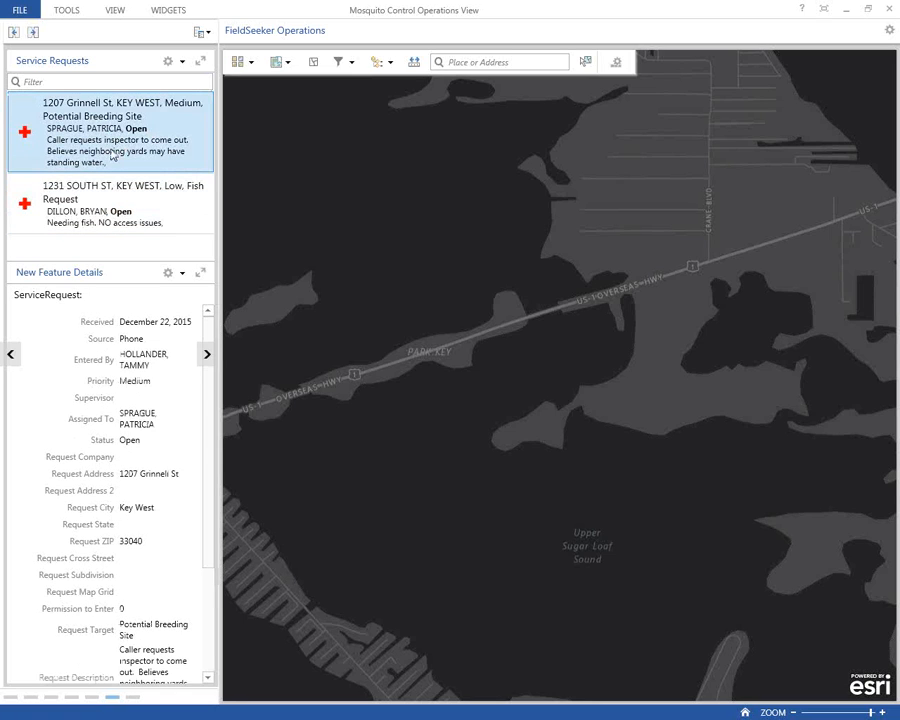
click(112, 204)
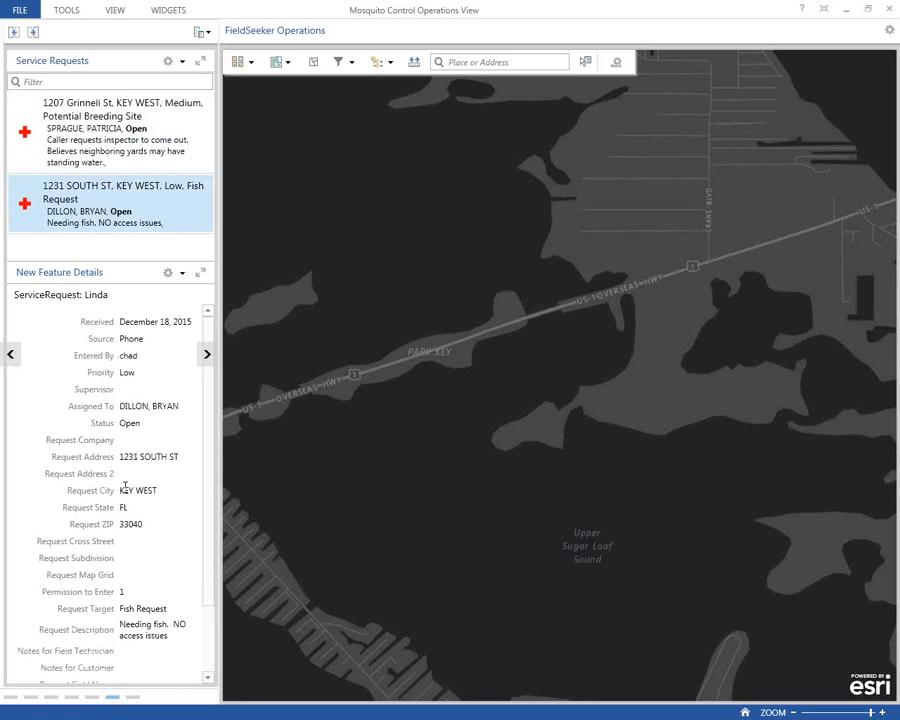
- Highlight the potential breeding site request and the fish request on the map from the Service Requests list
right_click(127, 147)
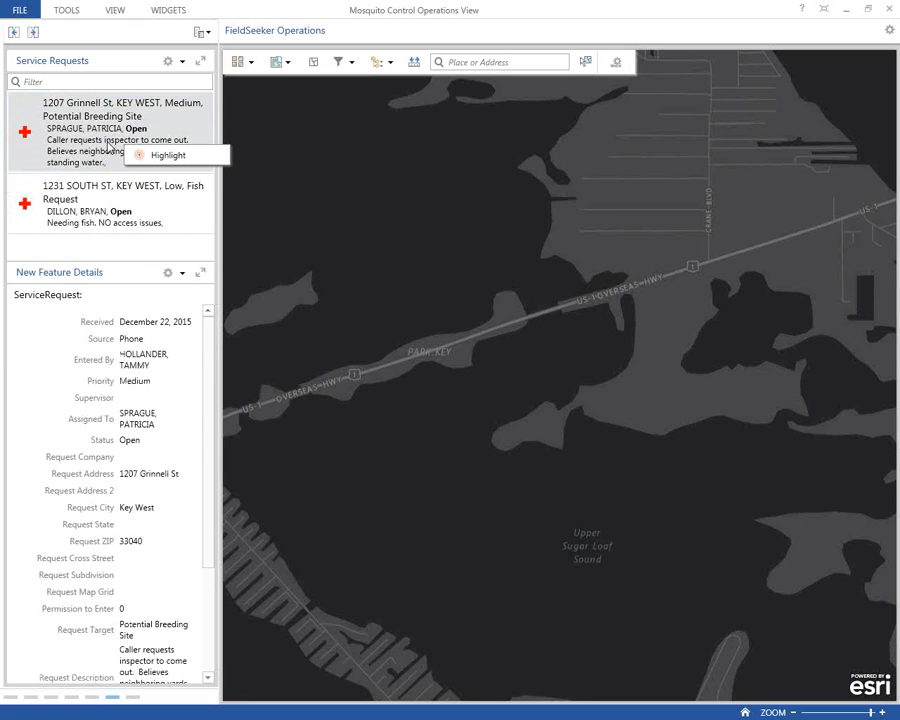
click(165, 156)
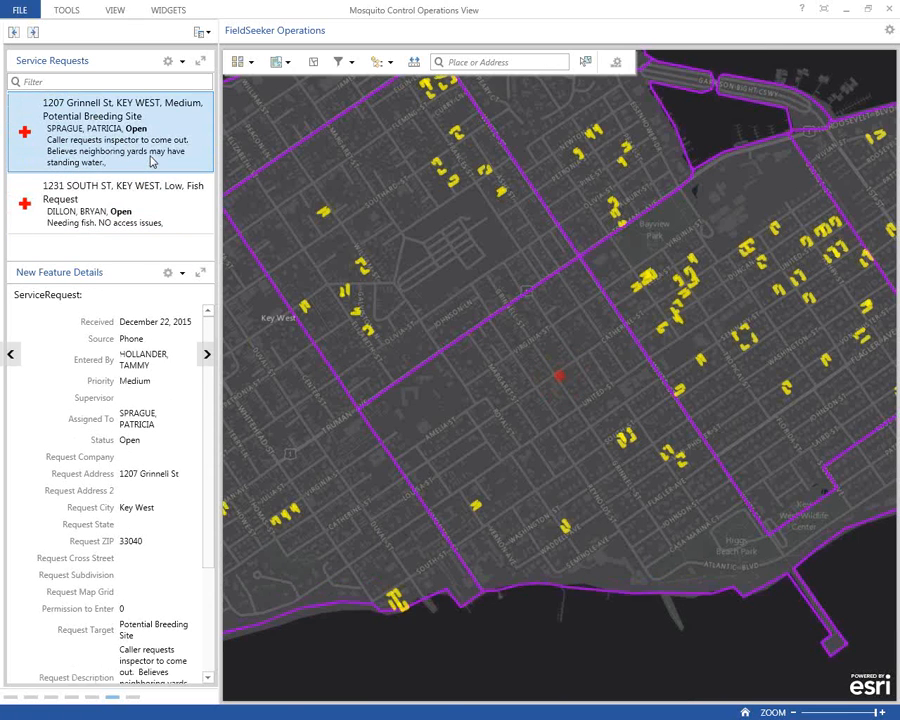
right_click(121, 194)
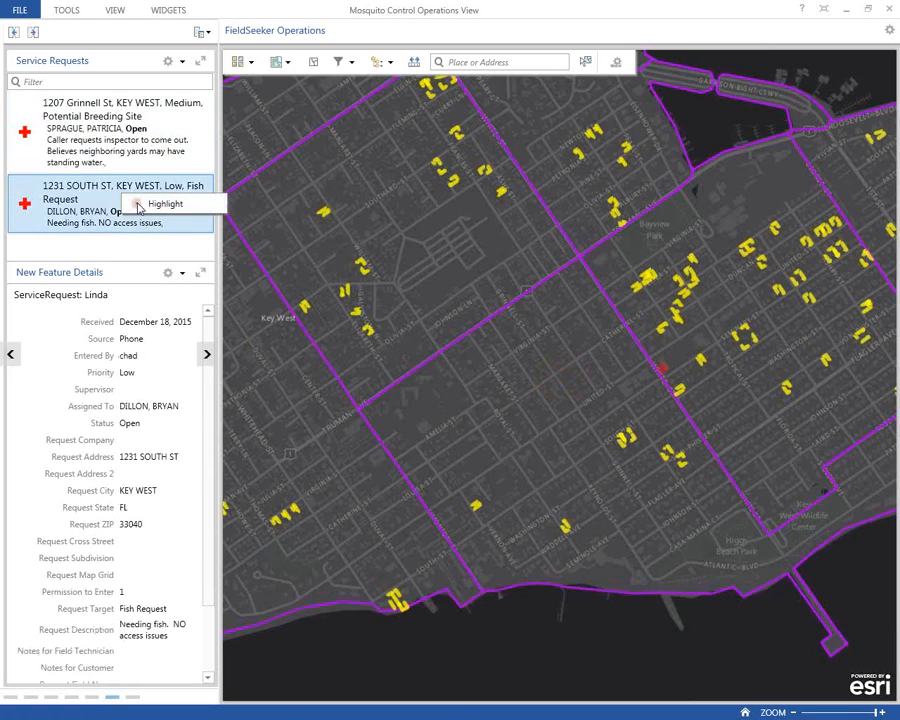
click(138, 203)
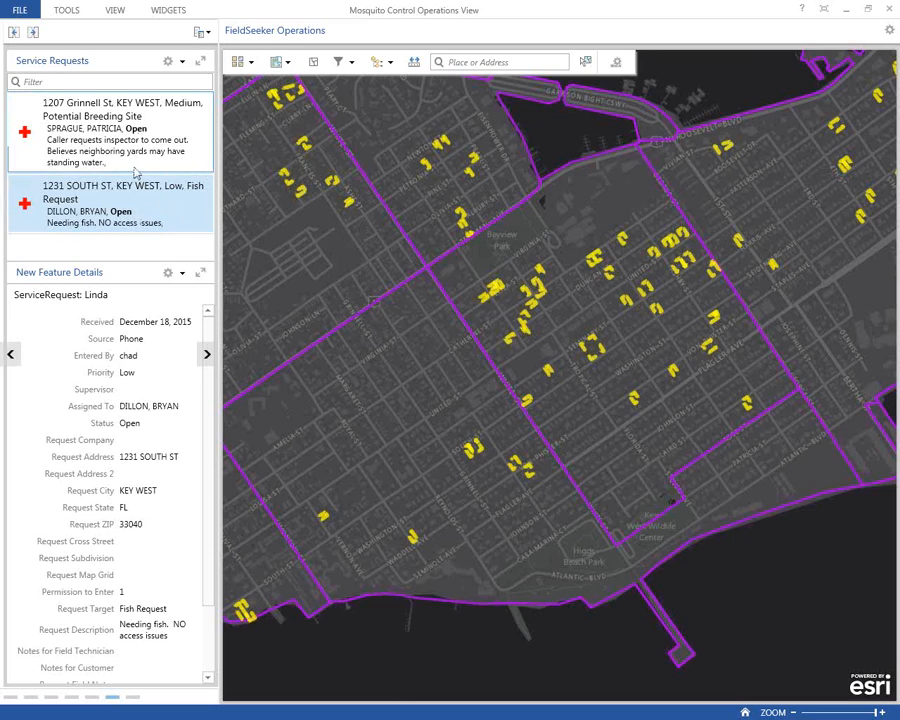
- Show the Treatment Queries view and run the TreatmentProduct query for the product altosid
click(128, 698)
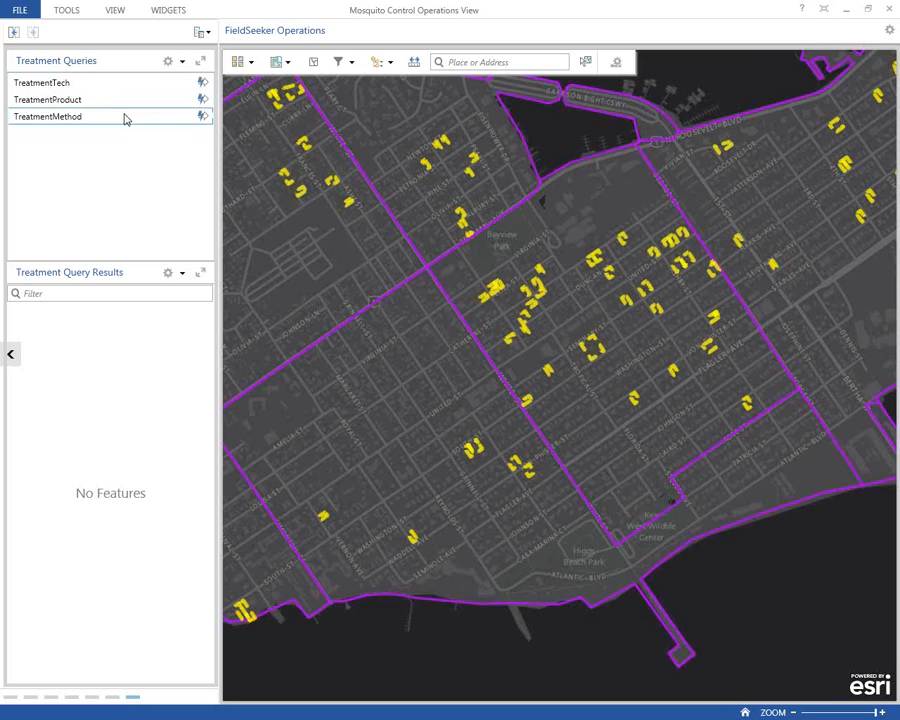
click(202, 101)
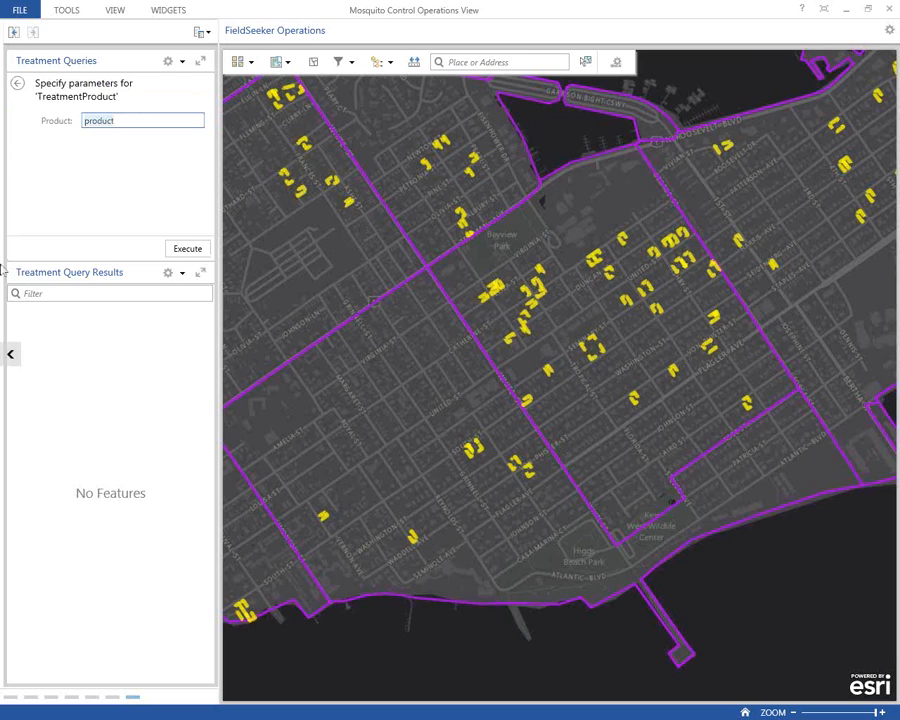
text(altosid)
click(189, 257)
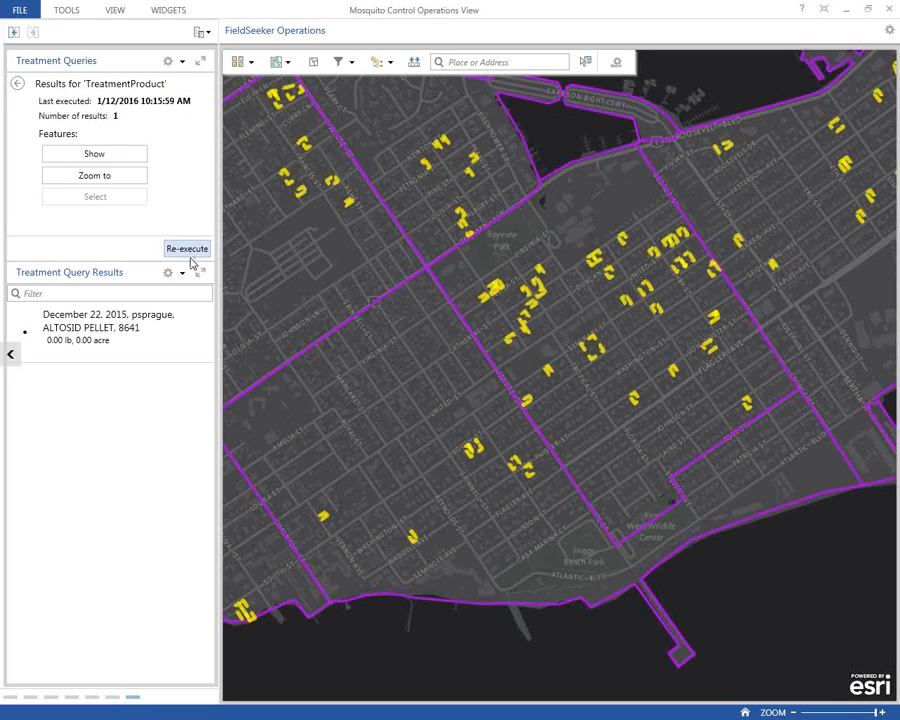
- Highlight the ALTOSID PELLET treatment from the query results on the map
click(103, 338)
right_click(114, 342)
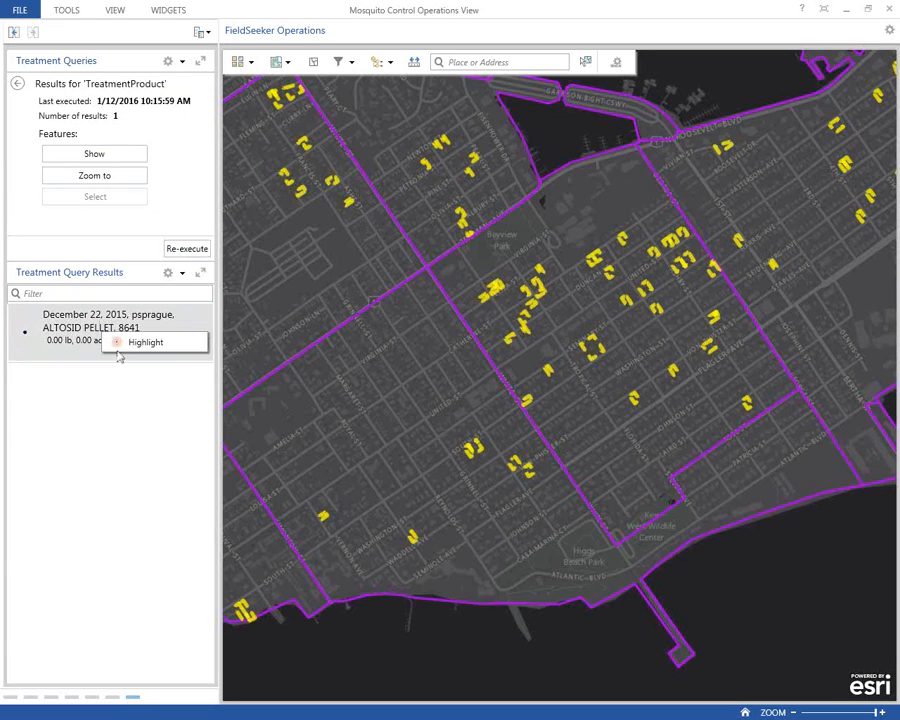
click(121, 345)
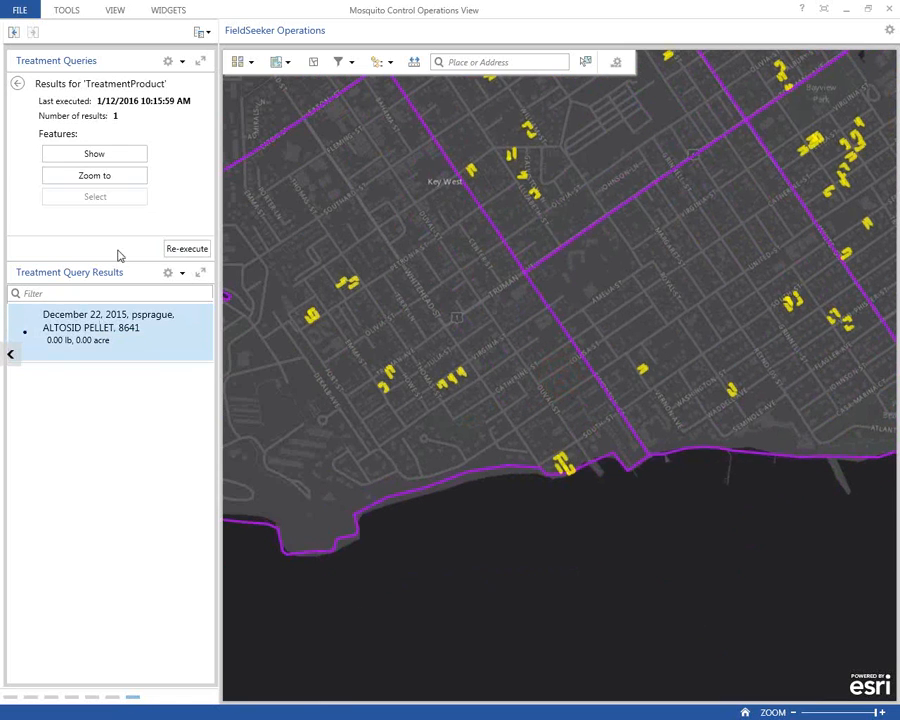
- Leave the product results, check the parameter of the TreatmentMethod query and return to the query list
click(17, 83)
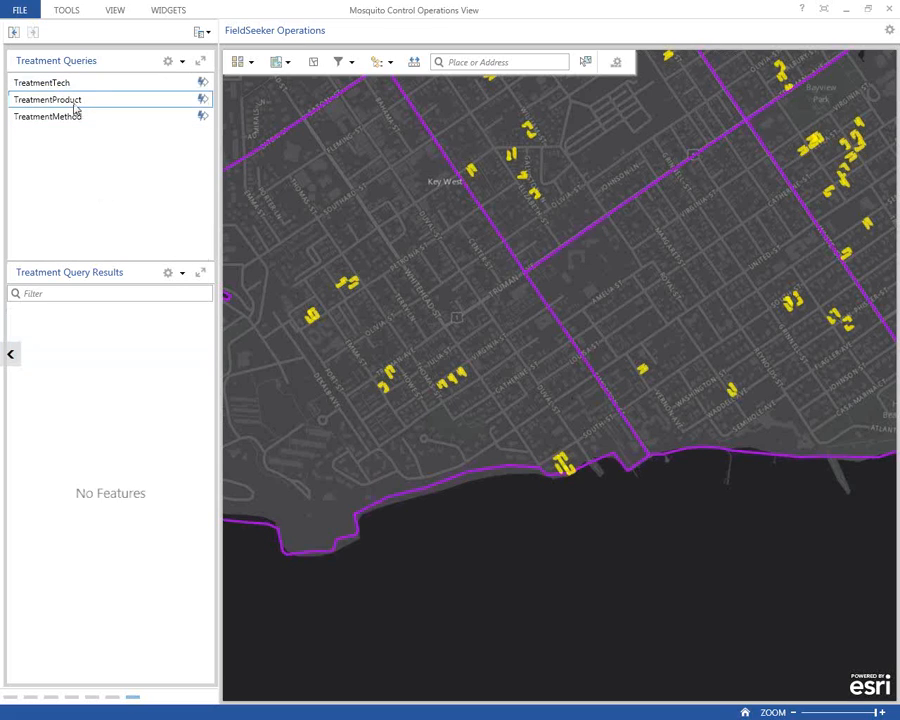
click(202, 116)
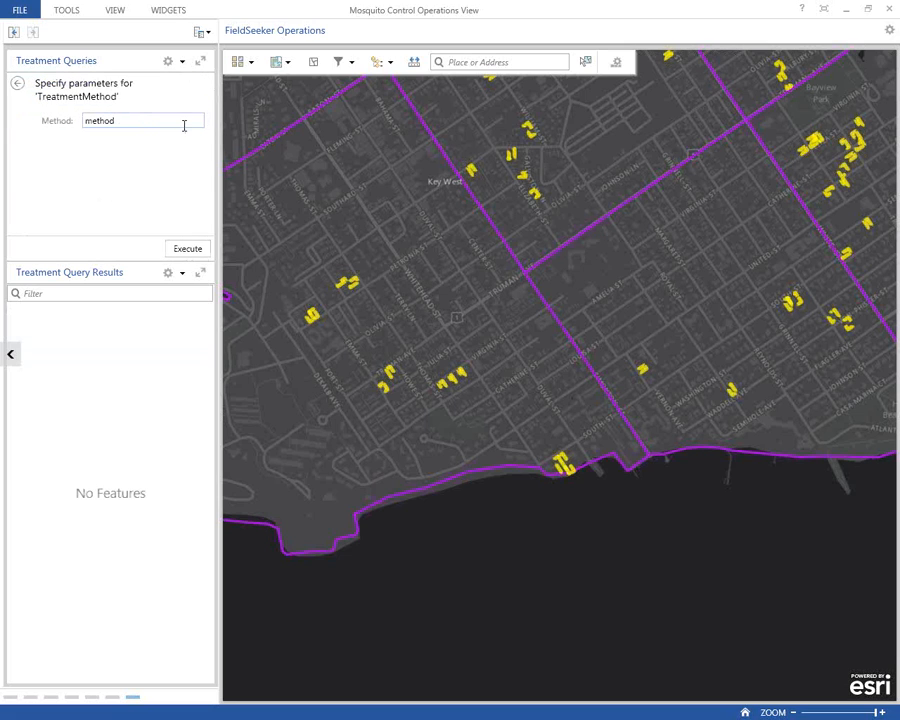
click(17, 83)
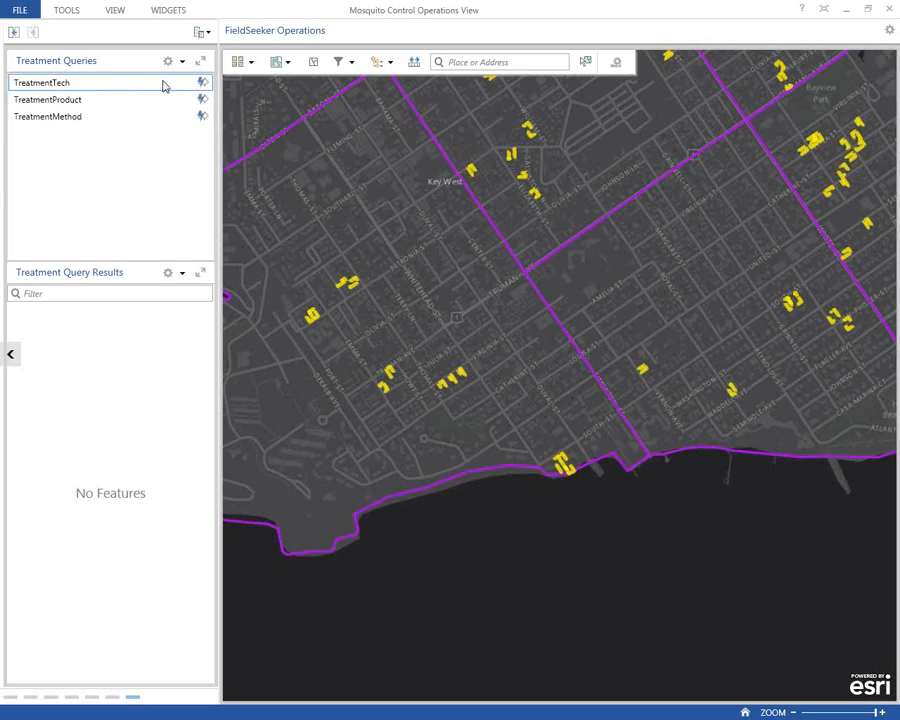
- Run the TreatmentTech query for the field technician's name and return to the query list
click(204, 86)
text(chad)
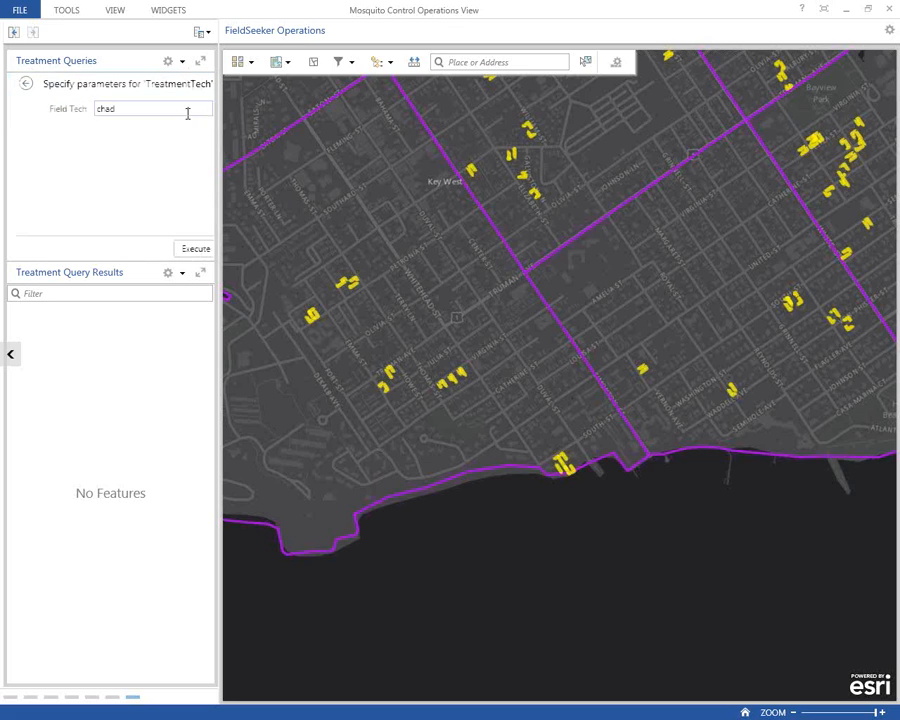
click(188, 248)
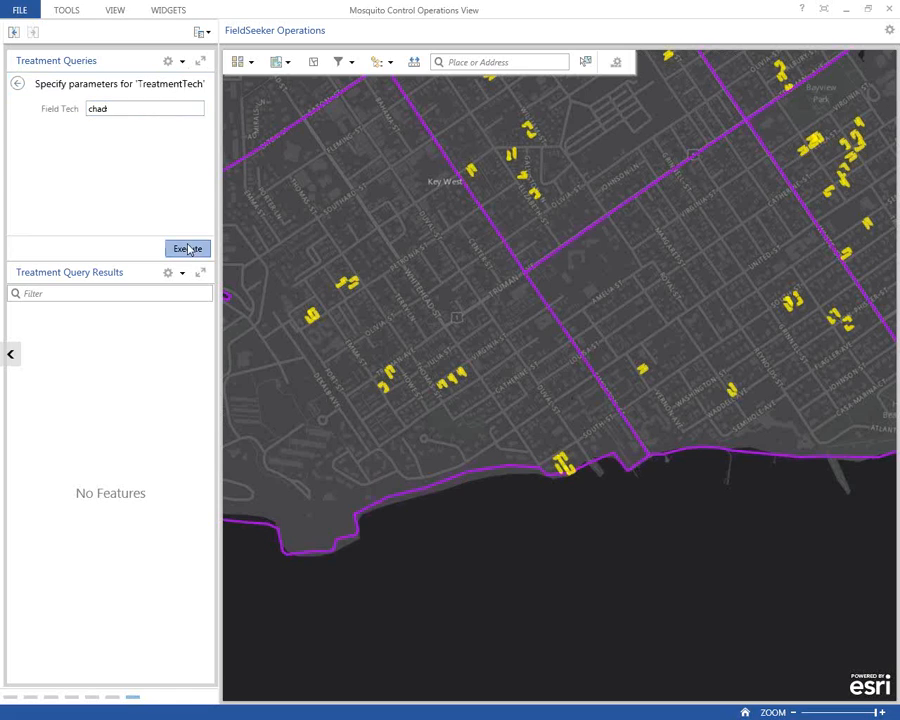
click(17, 84)
- Show the map at the Full Extent bookmark and rerun the TreatmentProduct query for altosid
click(274, 63)
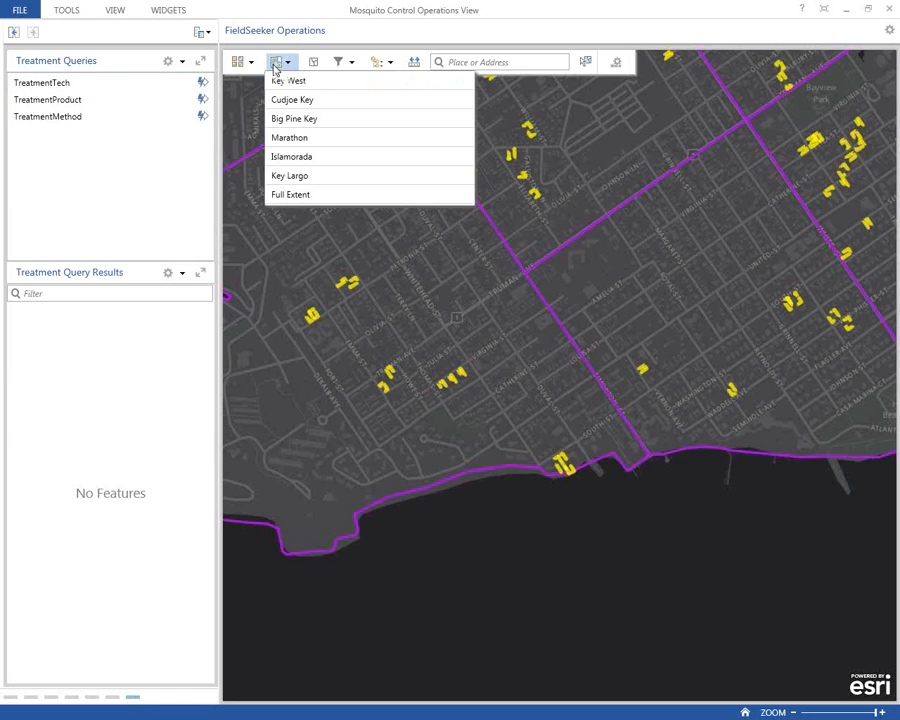
click(324, 194)
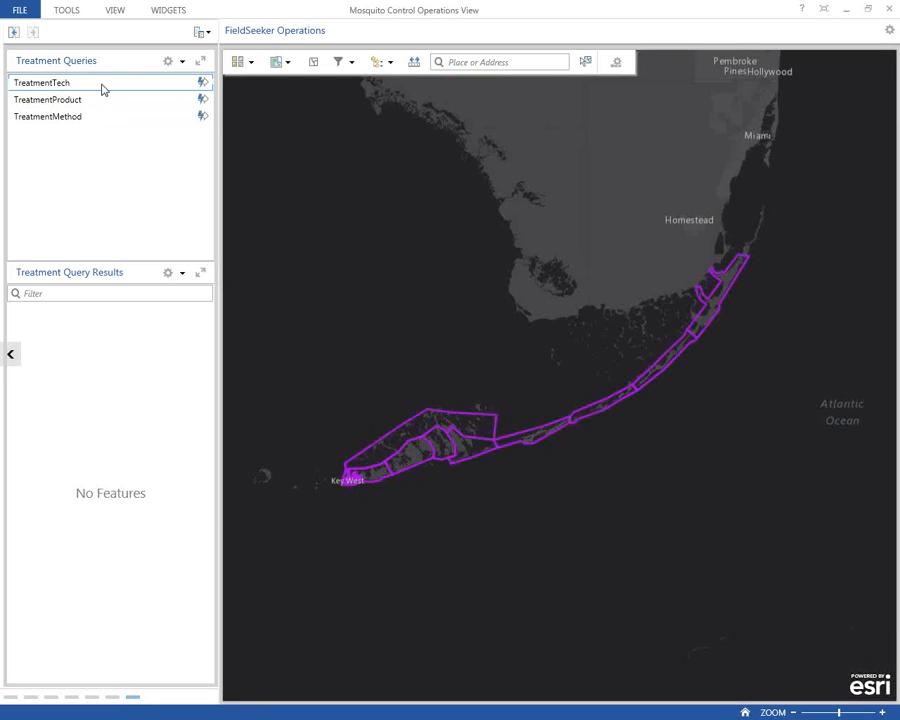
click(201, 102)
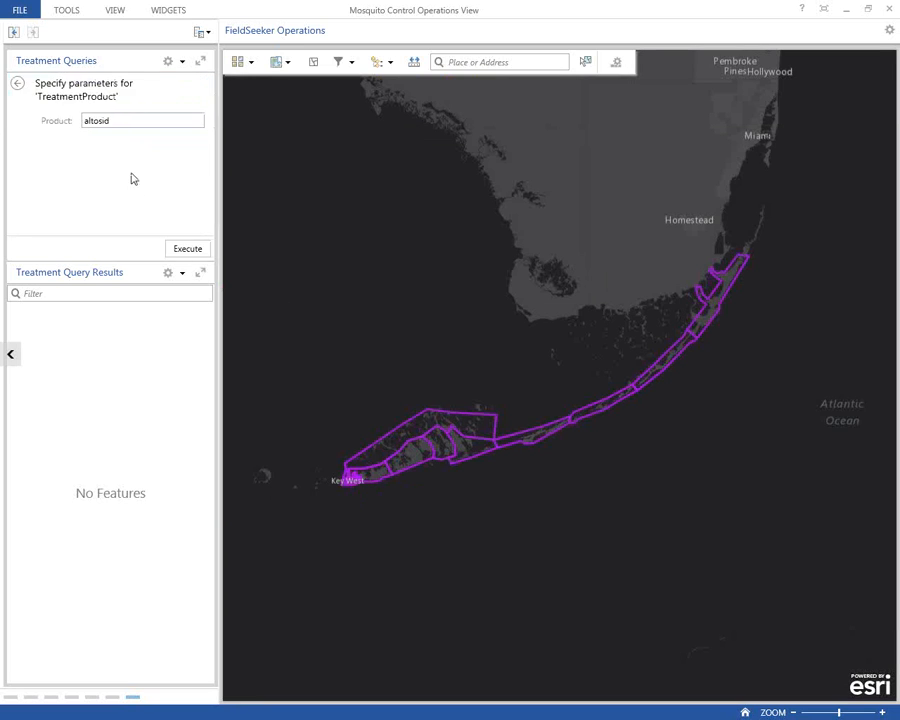
click(185, 252)
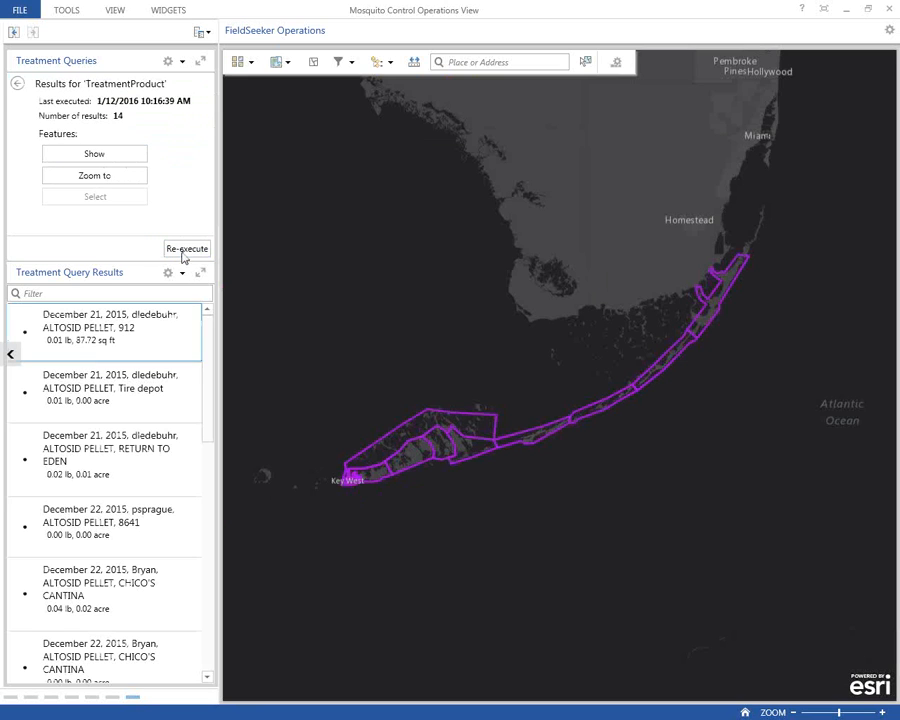
- Highlight the four consecutive treatment results from Tire depot through the first CHICO'S CANTINA entry on the map
click(155, 390)
shift+click(128, 544)
shift+click(130, 596)
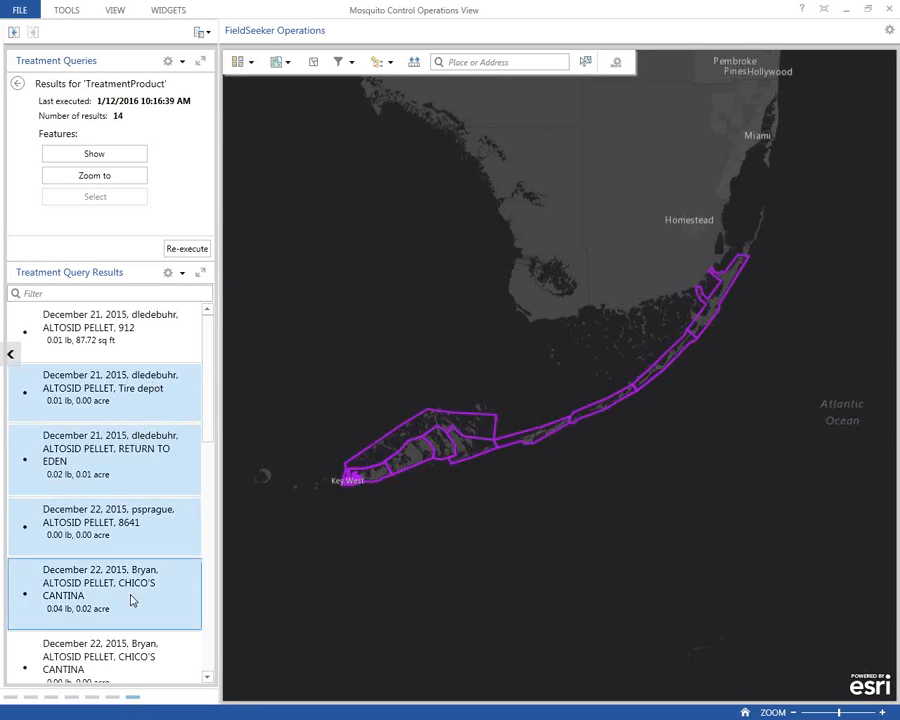
right_click(102, 482)
click(113, 491)
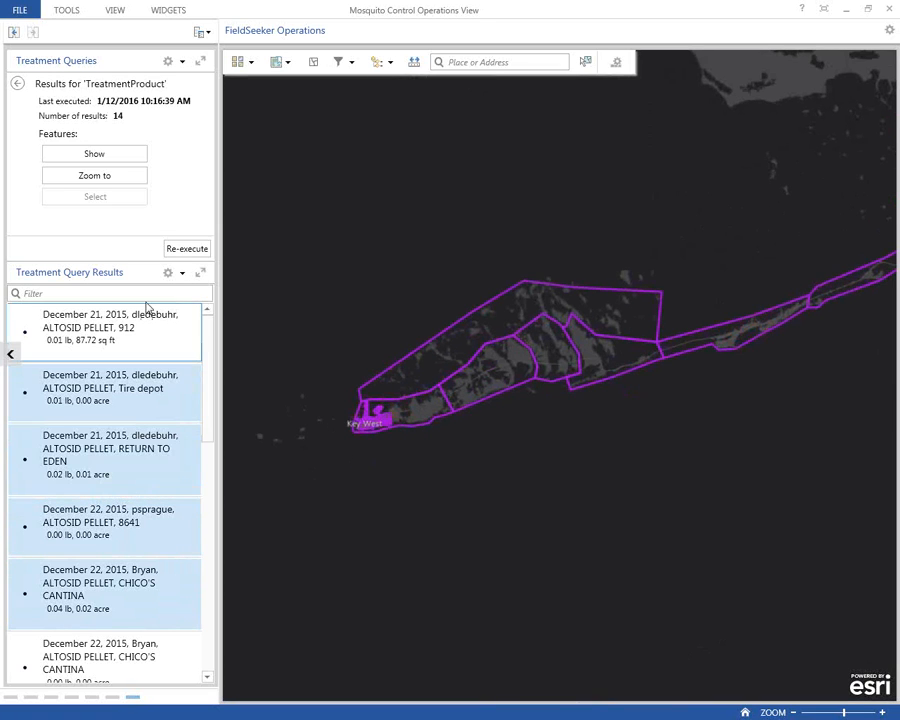
- Add a new query named TreatedAcres in the Treatment Queries configuration
click(172, 63)
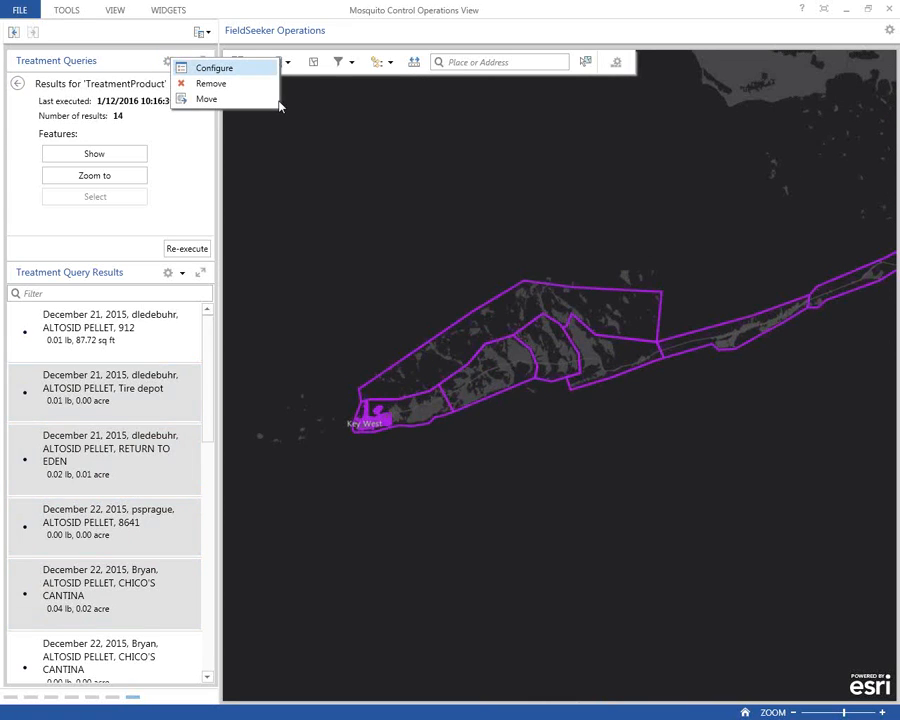
click(205, 69)
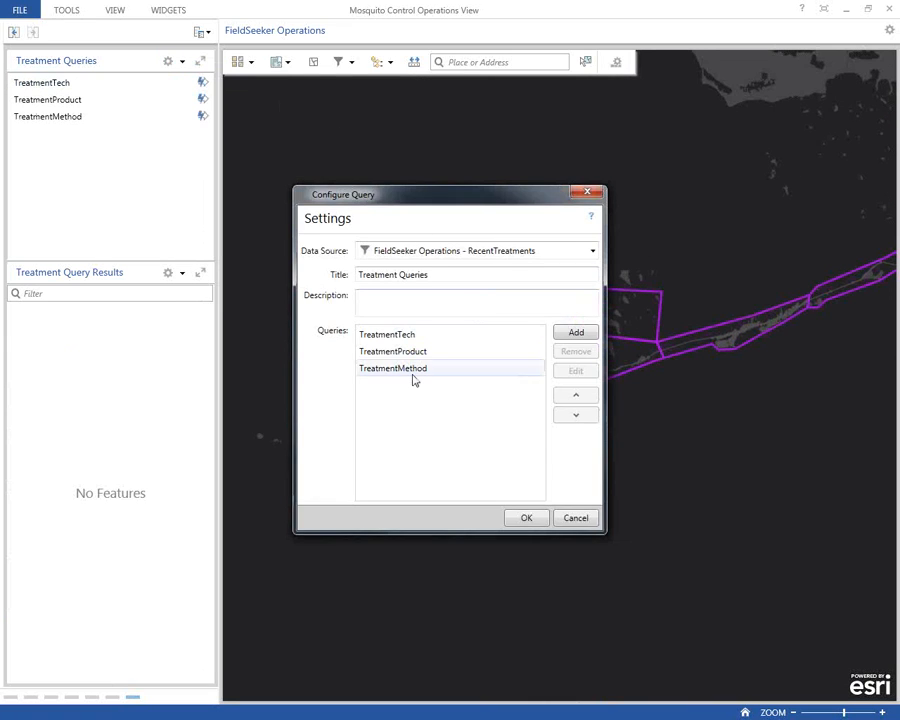
click(572, 335)
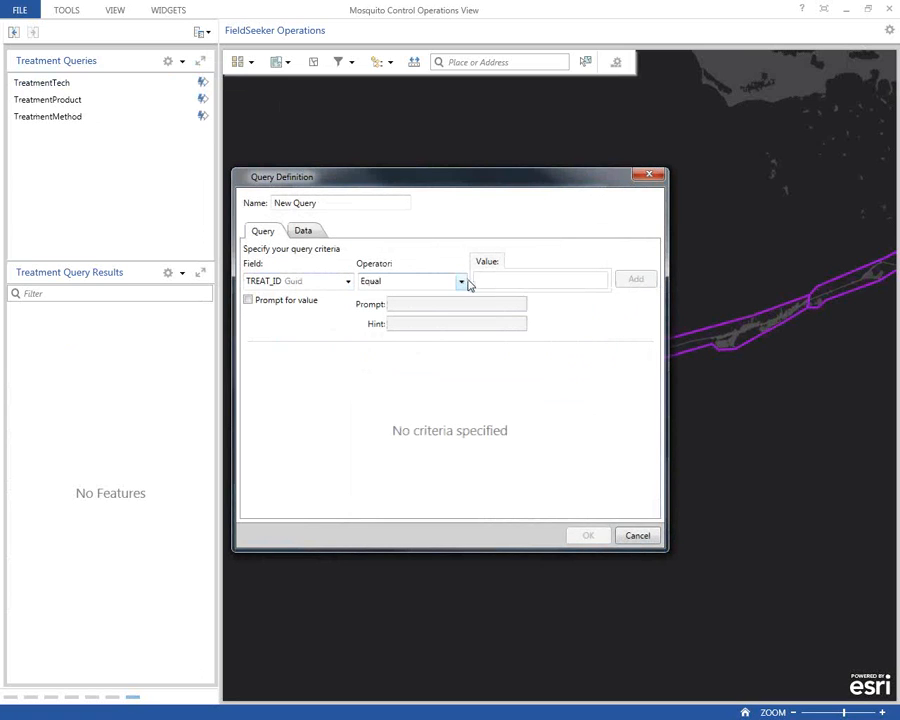
click(349, 282)
drag(372, 330, 372, 360)
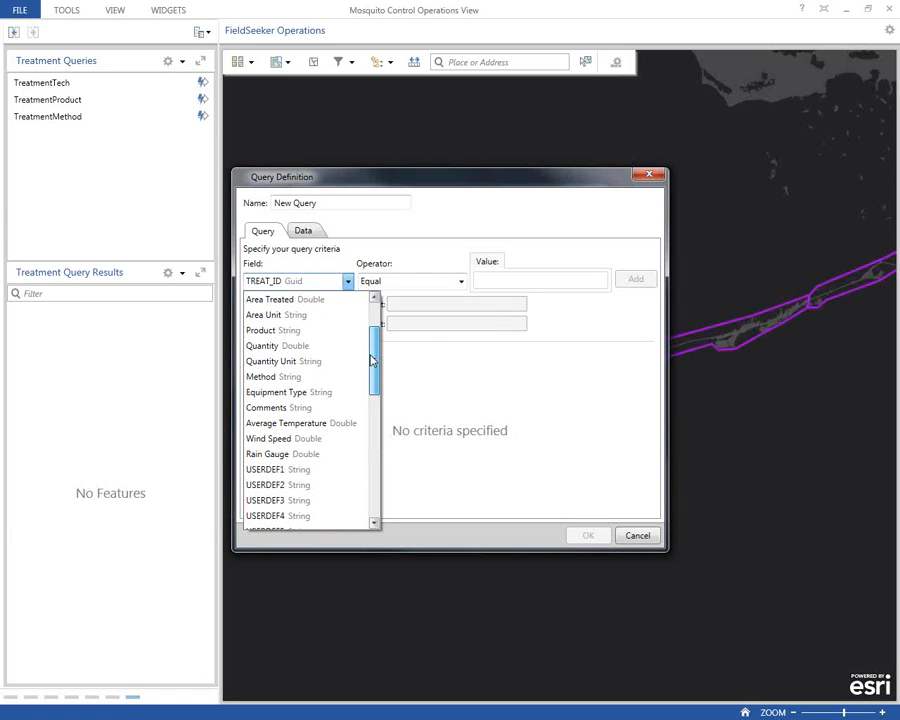
mouse_move(372, 362)
mouse_down()
mouse_move(377, 443)
mouse_move(376, 370)
mouse_up()
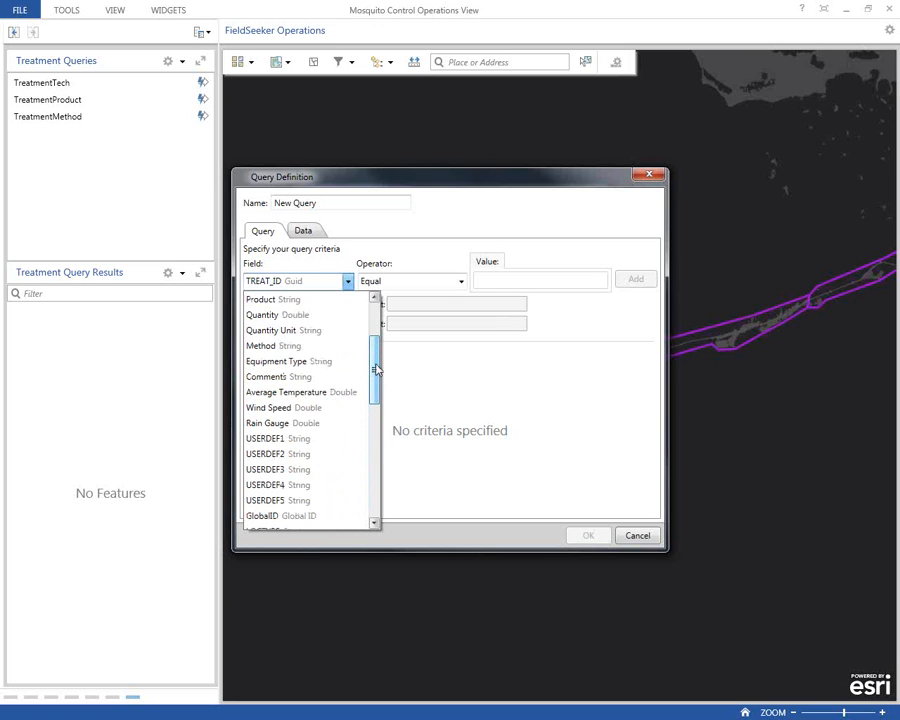
scroll(377, 365, up, 2)
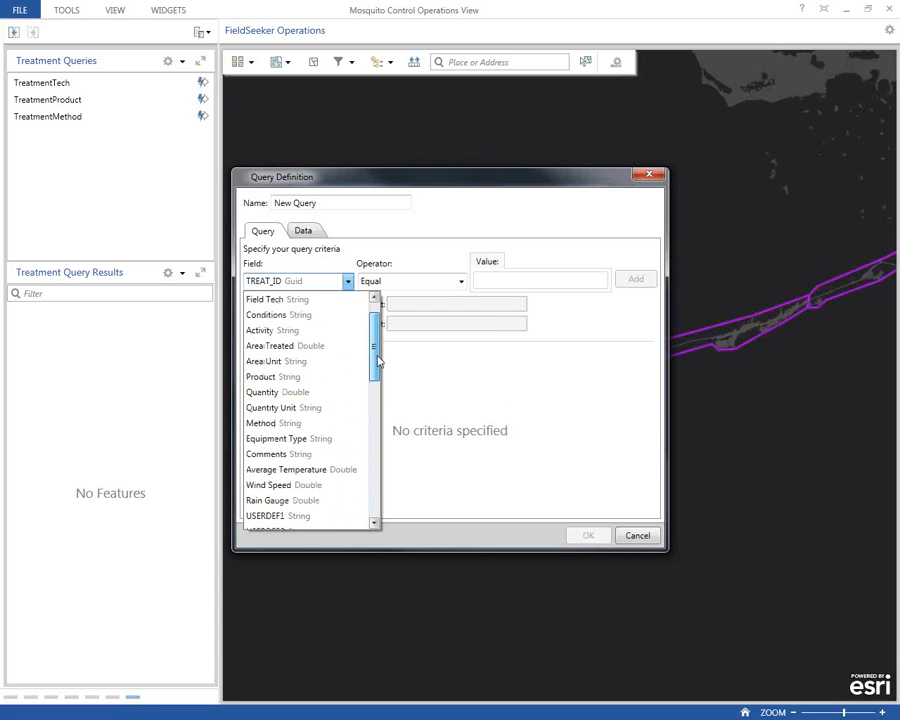
click(333, 203)
triple_click(333, 205)
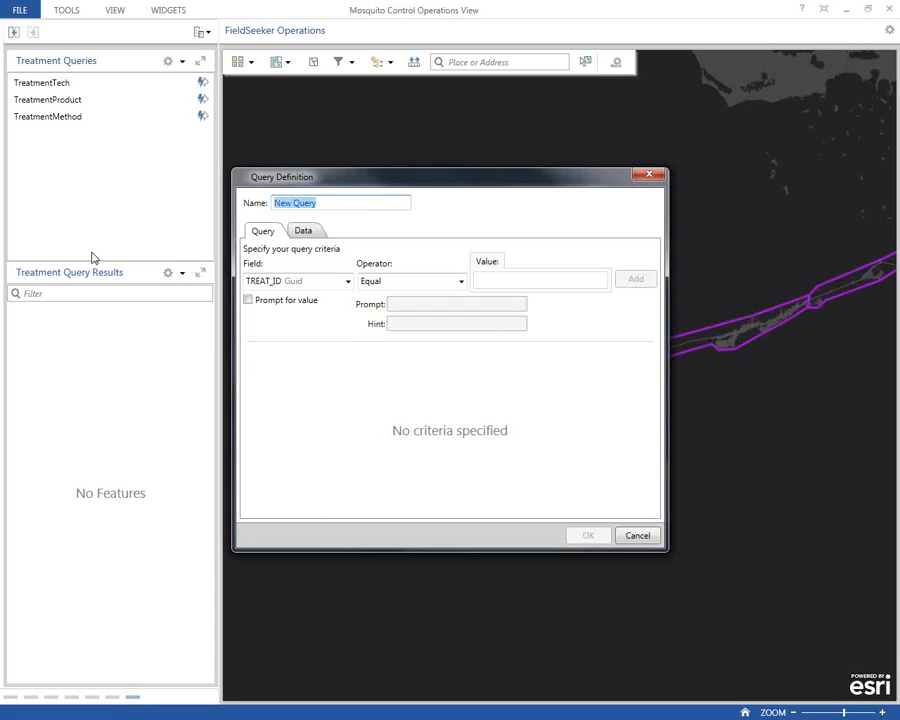
text(TreatedAcres)
- Set the query criterion to the Treated Acres field with the Greater than or equal operator
click(348, 281)
drag(374, 333, 370, 476)
click(308, 458)
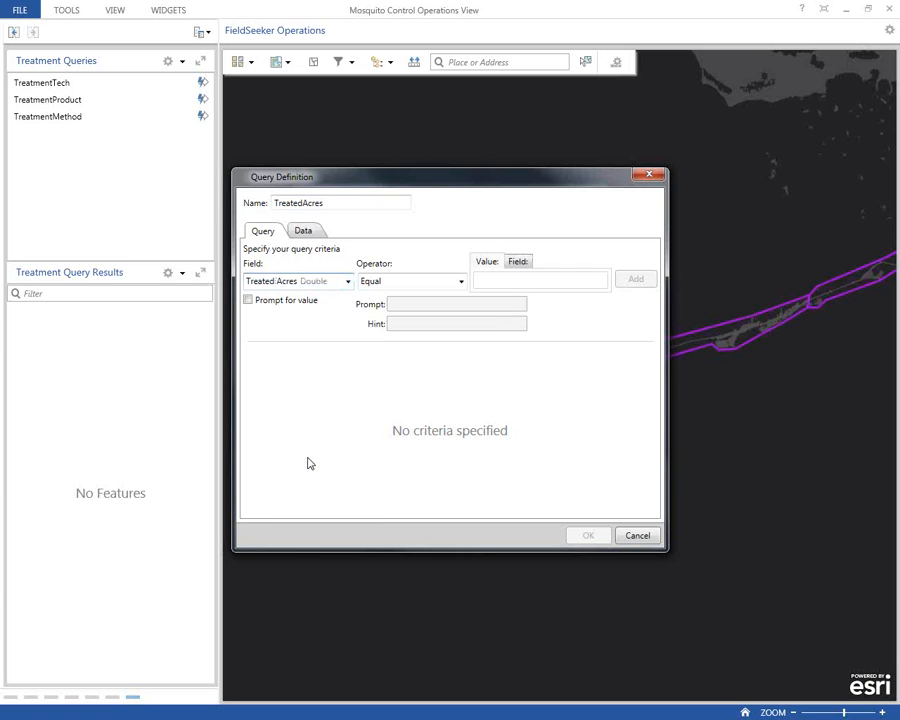
click(461, 285)
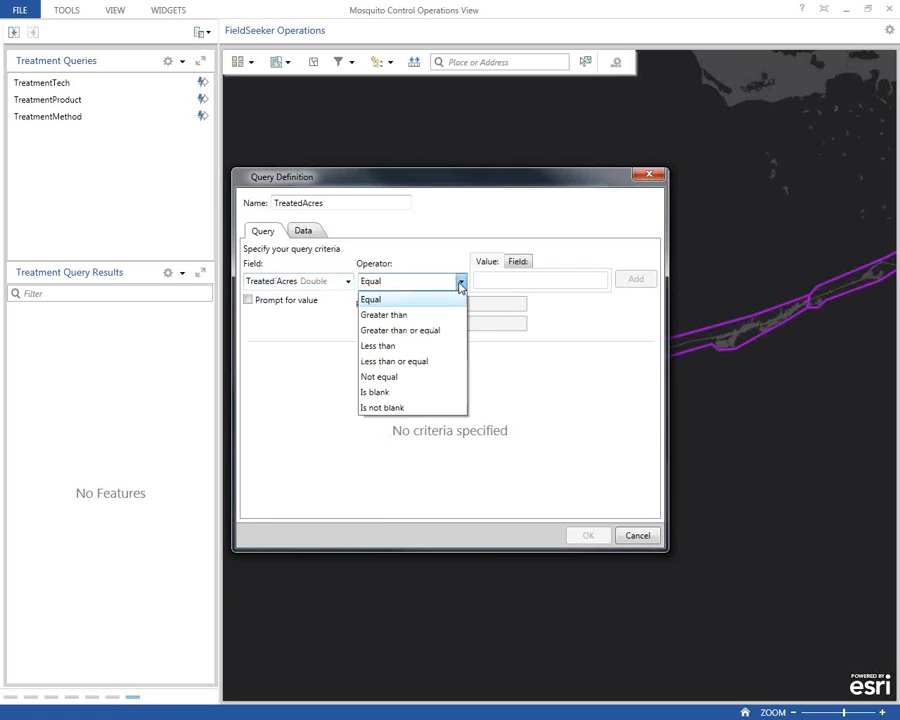
click(436, 329)
- Make the criterion ask for its value with the prompt "enter acres" and default .25, add it and save the query configuration
click(504, 281)
click(299, 303)
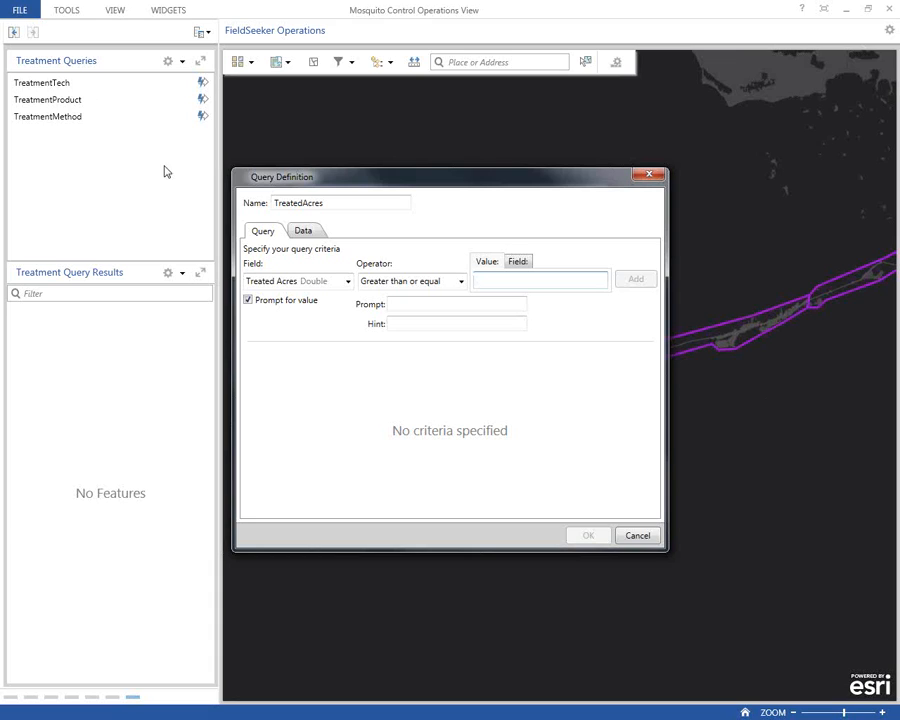
click(424, 300)
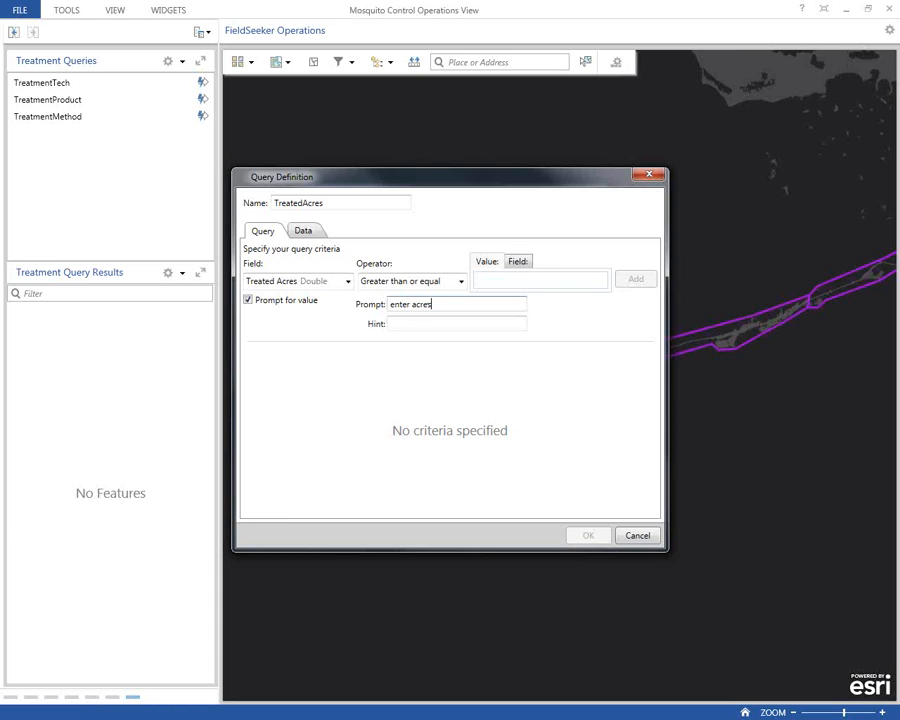
click(510, 278)
text(.25)
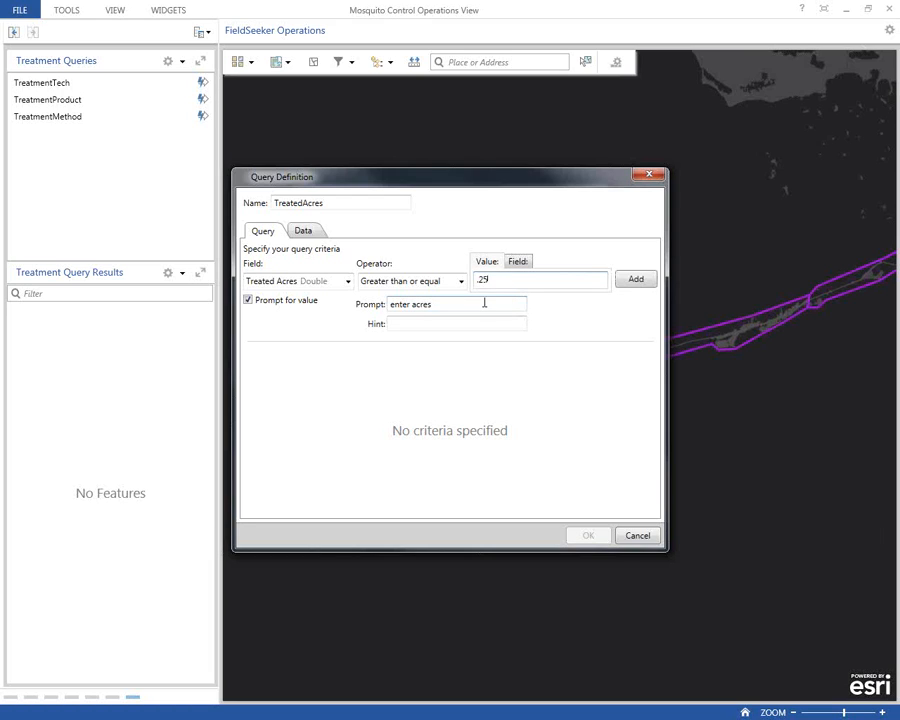
click(640, 281)
click(588, 536)
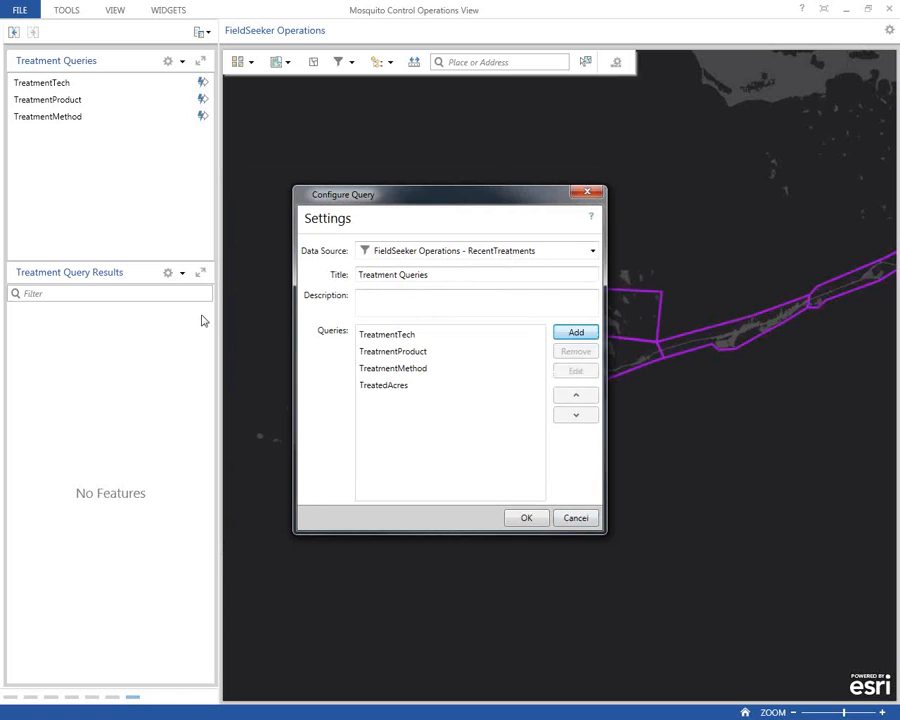
click(524, 517)
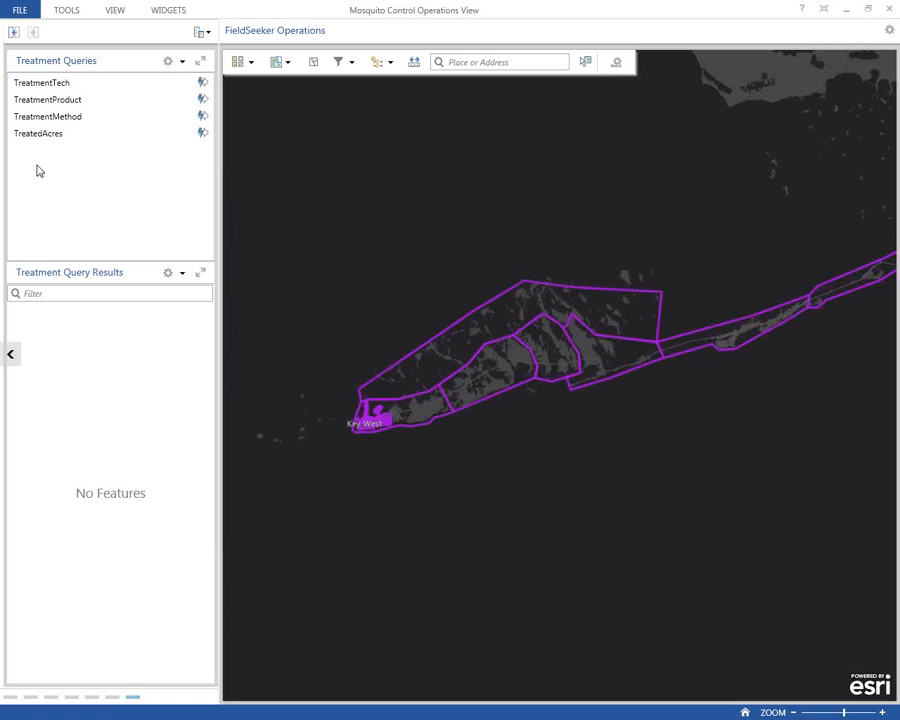
- Run the TreatedAcres query with the acres value set to .1
click(202, 133)
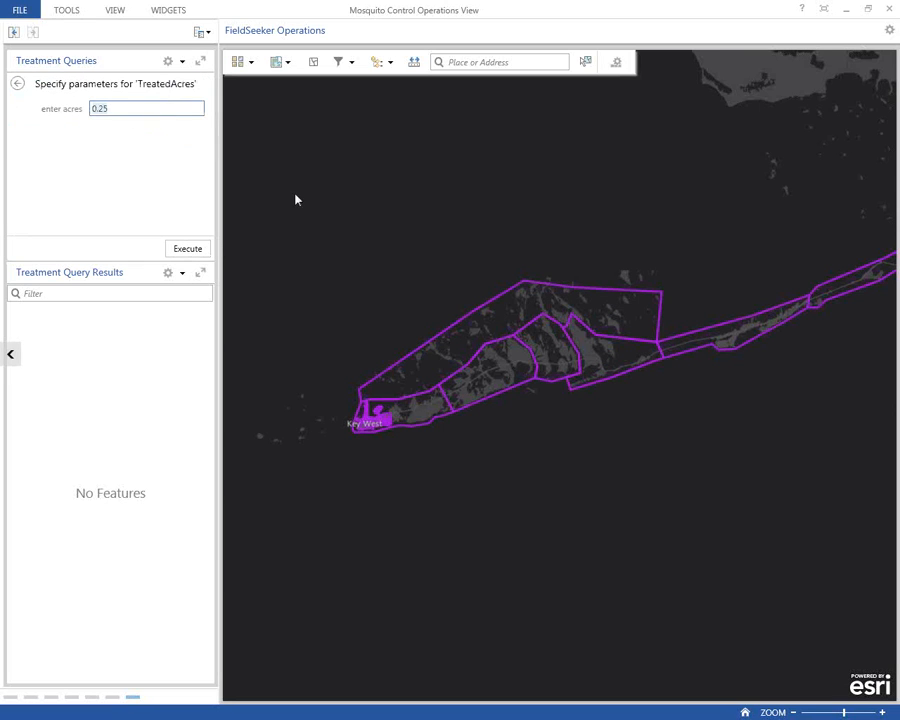
key(BackSpace)
key(BackSpace)
key(BackSpace)
key(BackSpace)
text(.1)
click(190, 249)
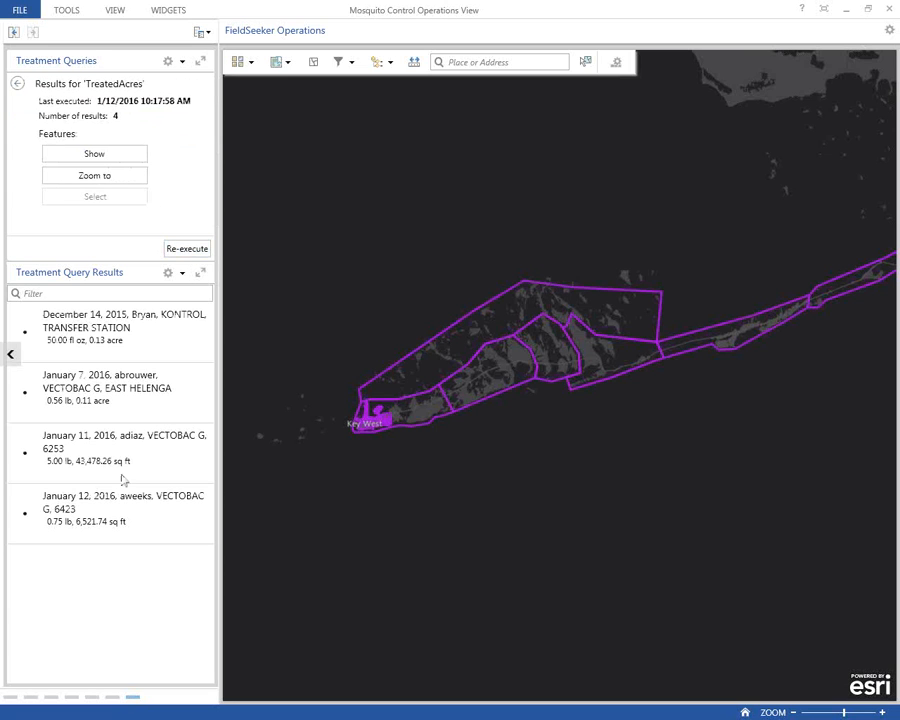
- Select all the TreatedAcres query results and highlight them on the map
click(128, 315)
shift+click(140, 521)
right_click(138, 404)
click(160, 410)
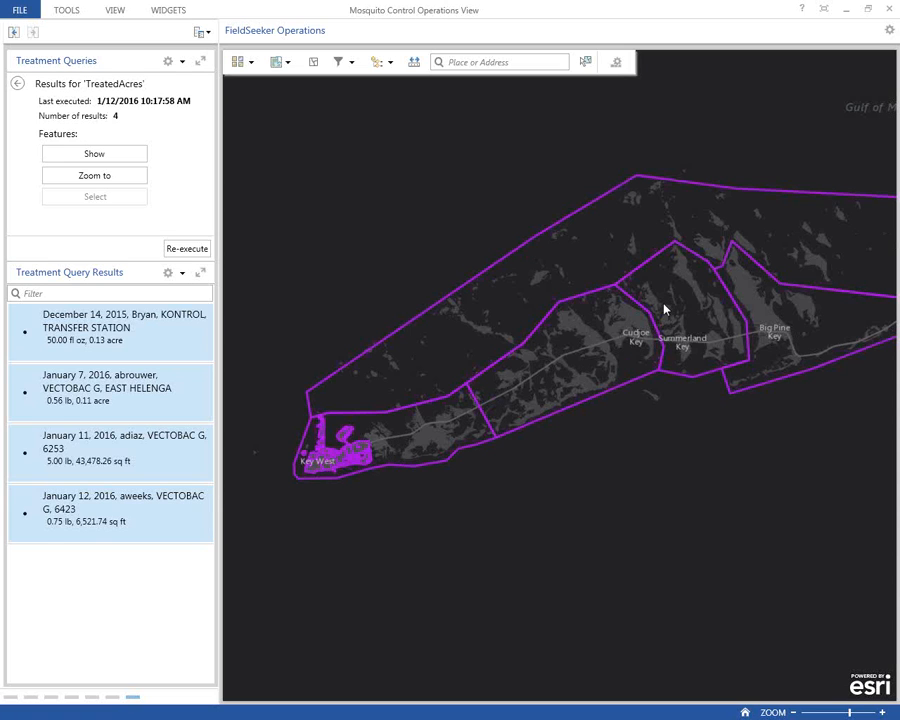
- Turn on the ServiceRequest layer in the dashboard map and zoom in to Big Pine Key
drag(743, 305, 803, 350)
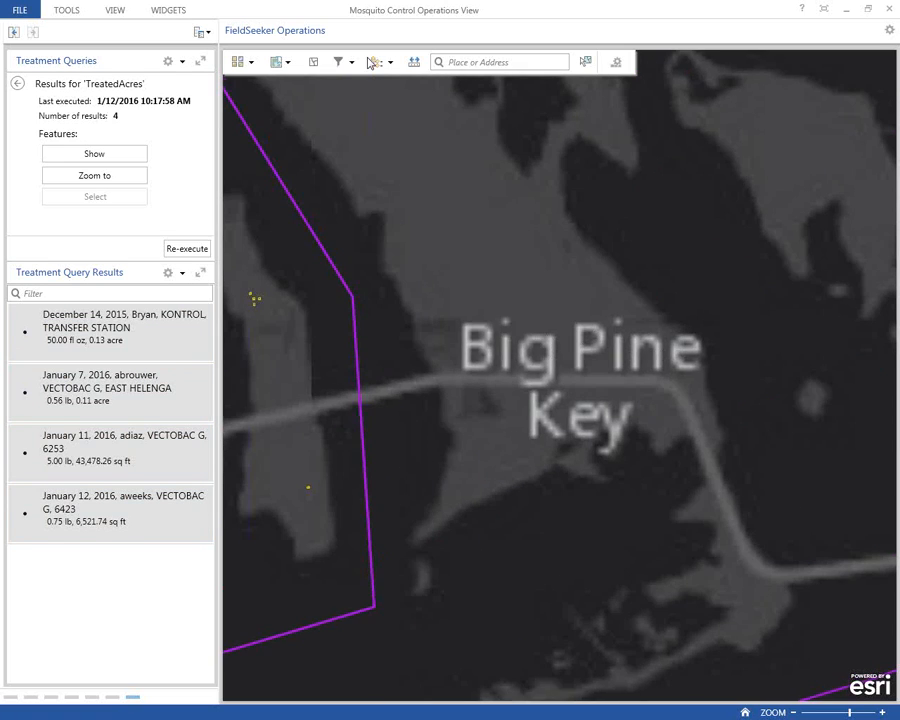
click(380, 62)
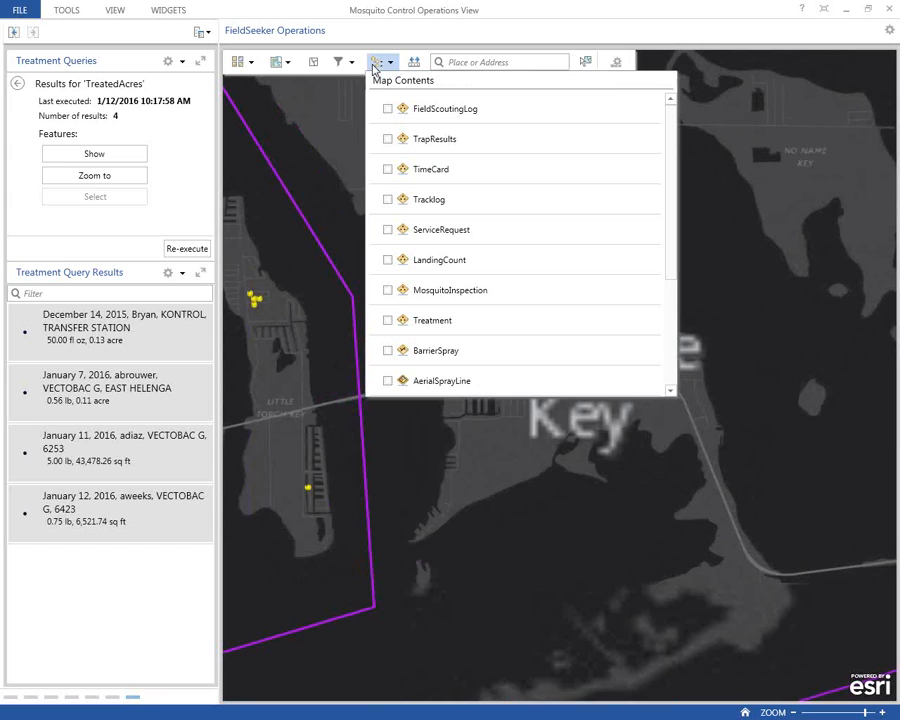
click(388, 230)
click(384, 64)
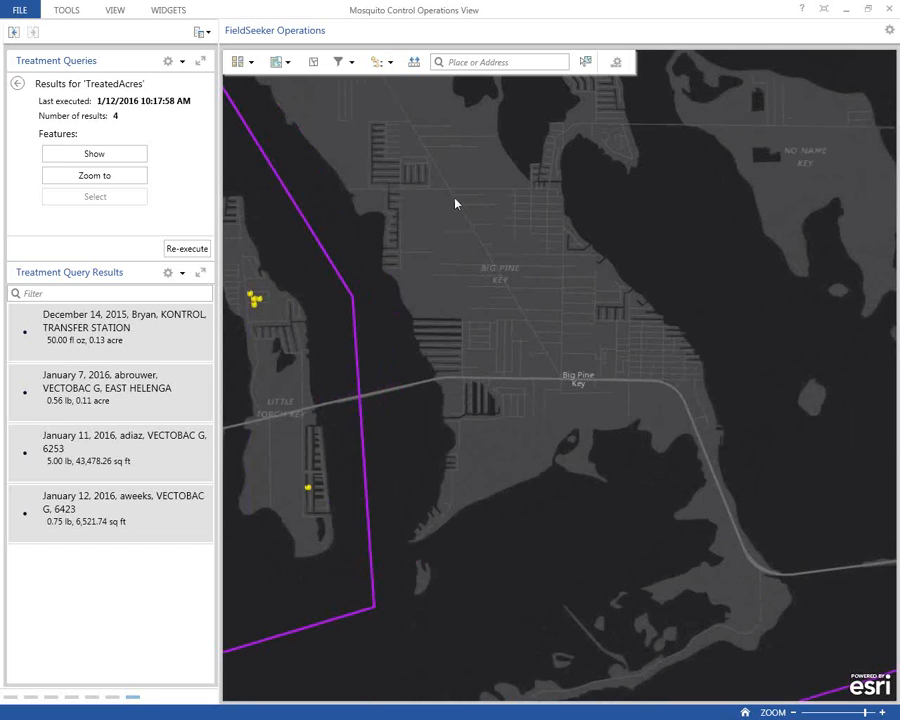
drag(362, 190, 693, 488)
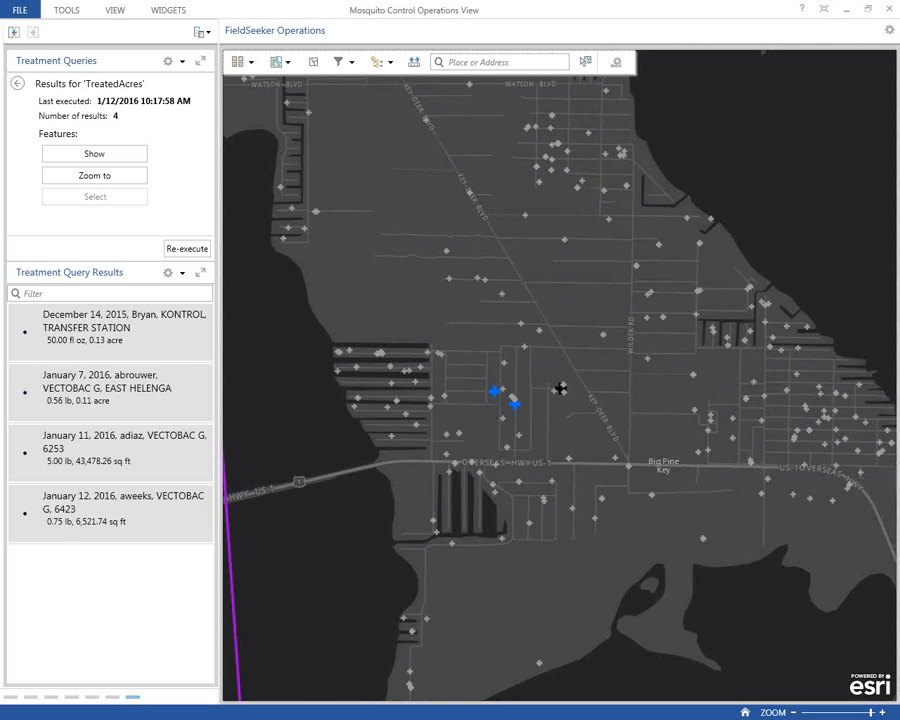
- Switch to the FieldSeekerOperations web map in Google Chrome
key(alt+Tab)
key(Tab)
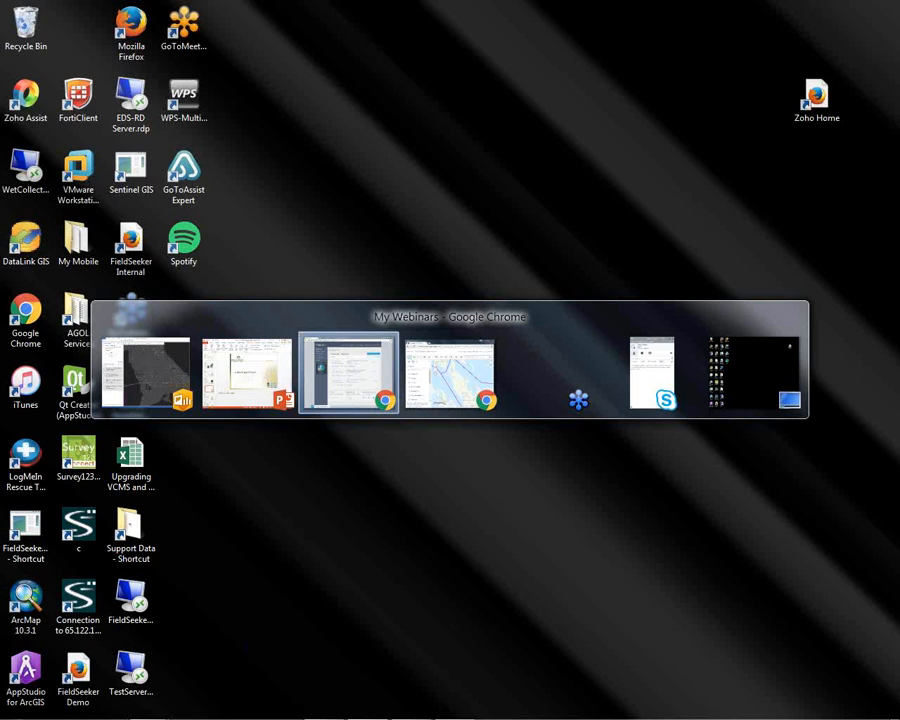
key(Tab)
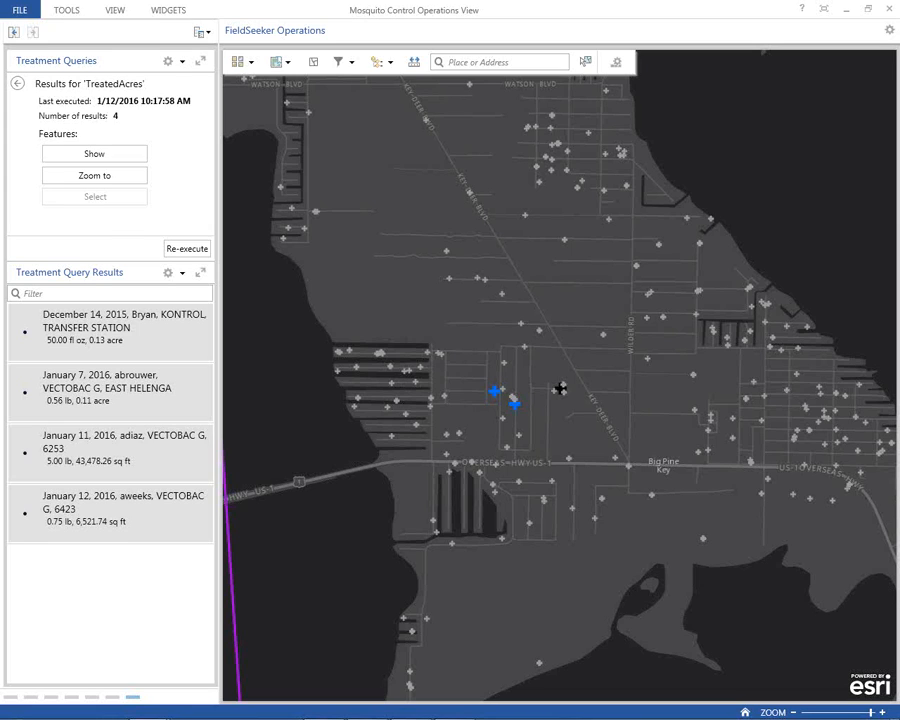
drag(899, 94, 341, 91)
double_click(341, 91)
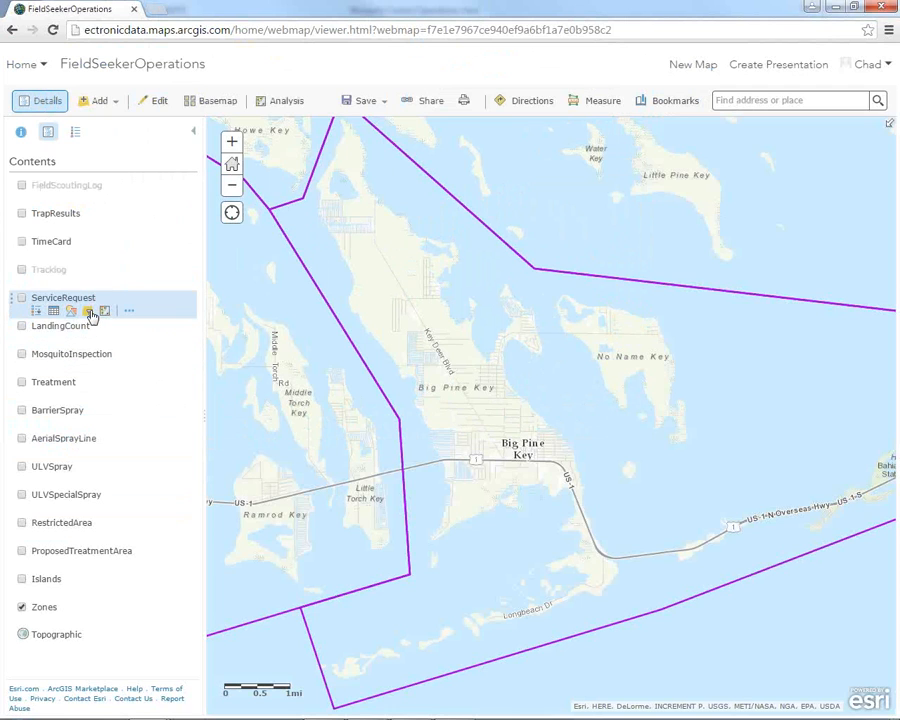
- Filter the ServiceRequest layer to features whose Status is not Closed and apply the filter
click(88, 312)
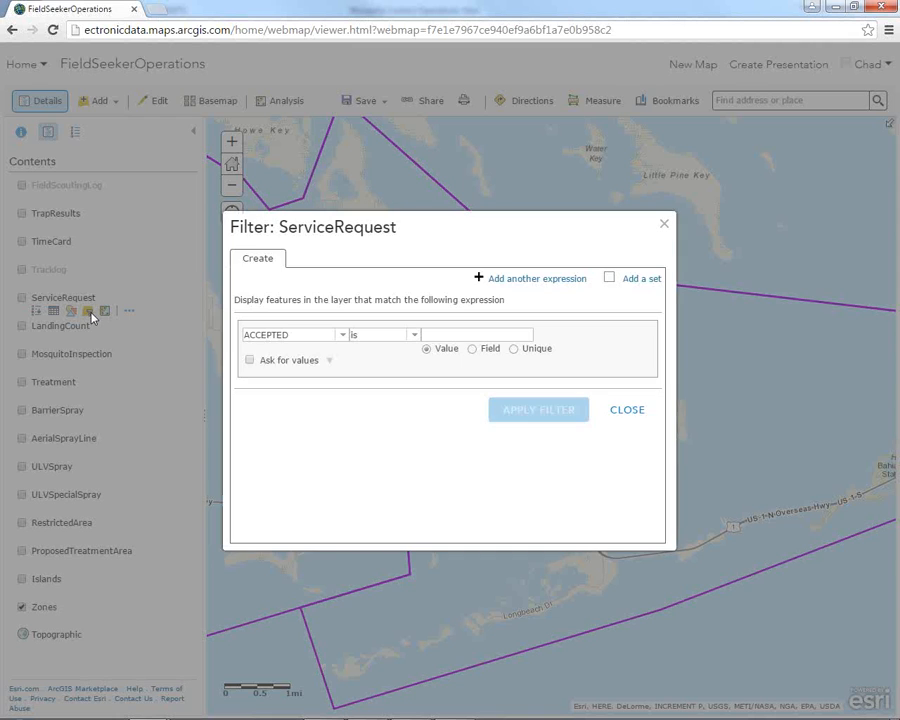
click(343, 337)
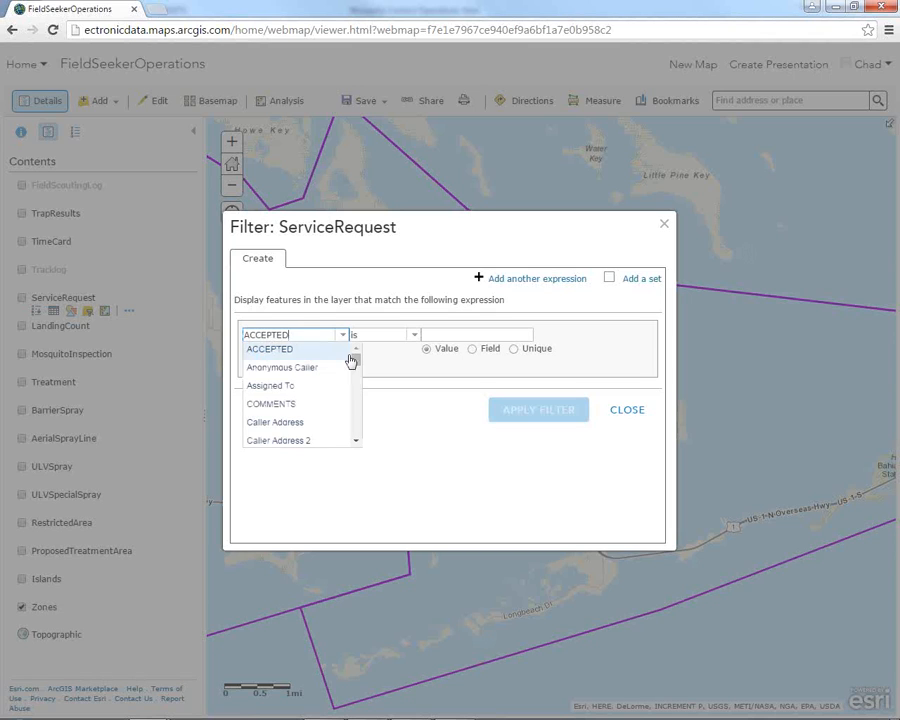
drag(355, 359, 352, 436)
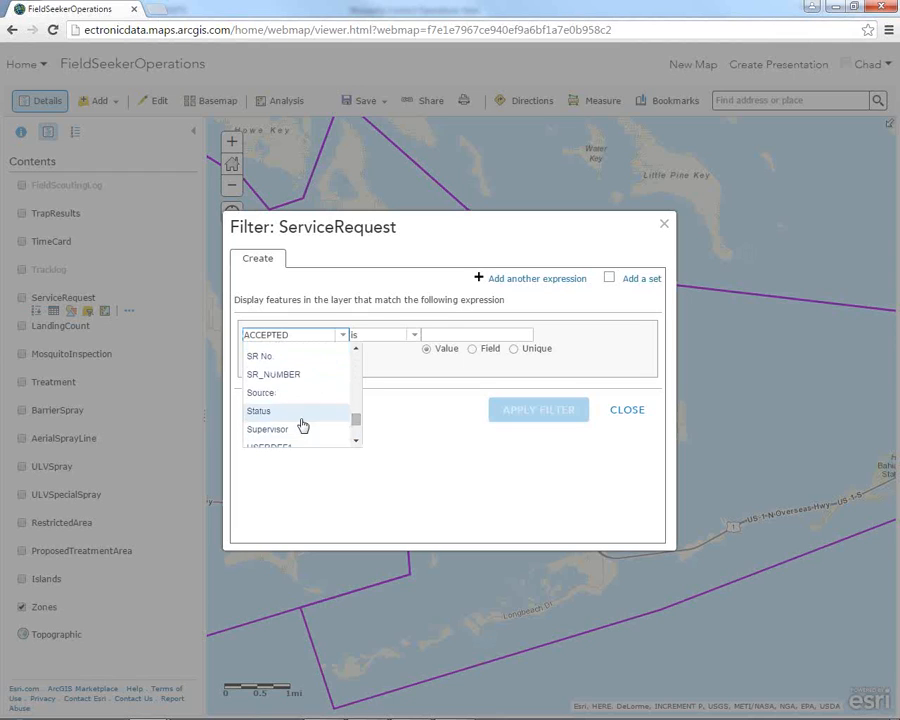
click(300, 409)
click(415, 337)
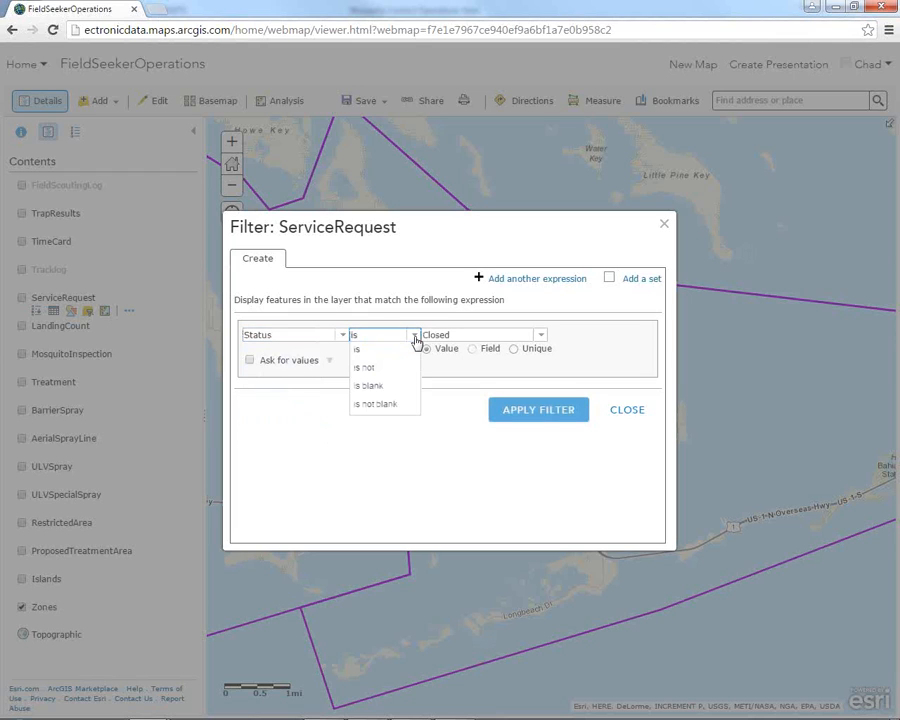
click(390, 367)
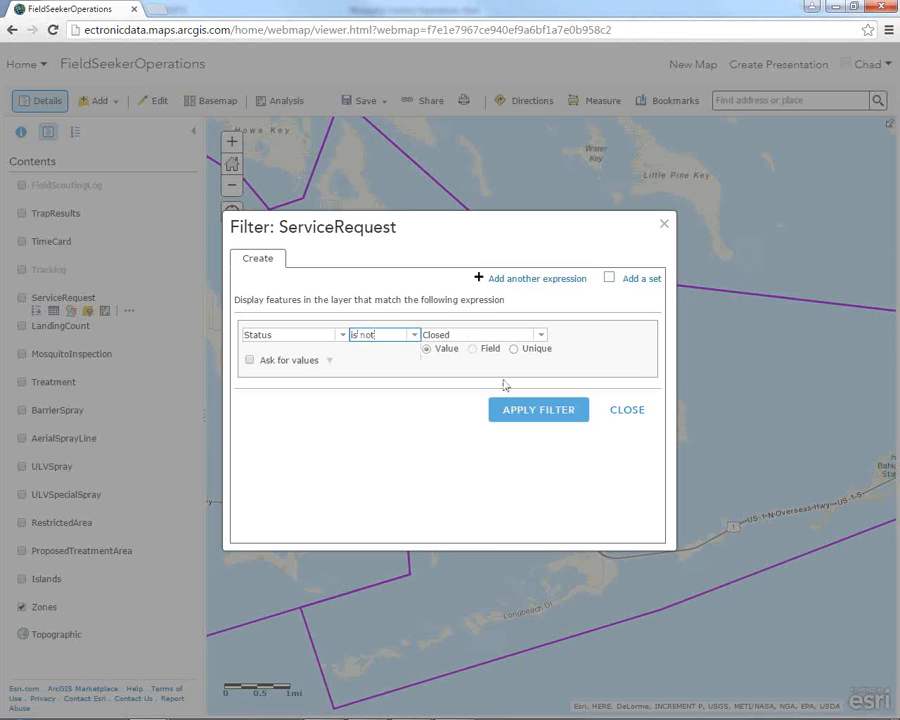
click(535, 412)
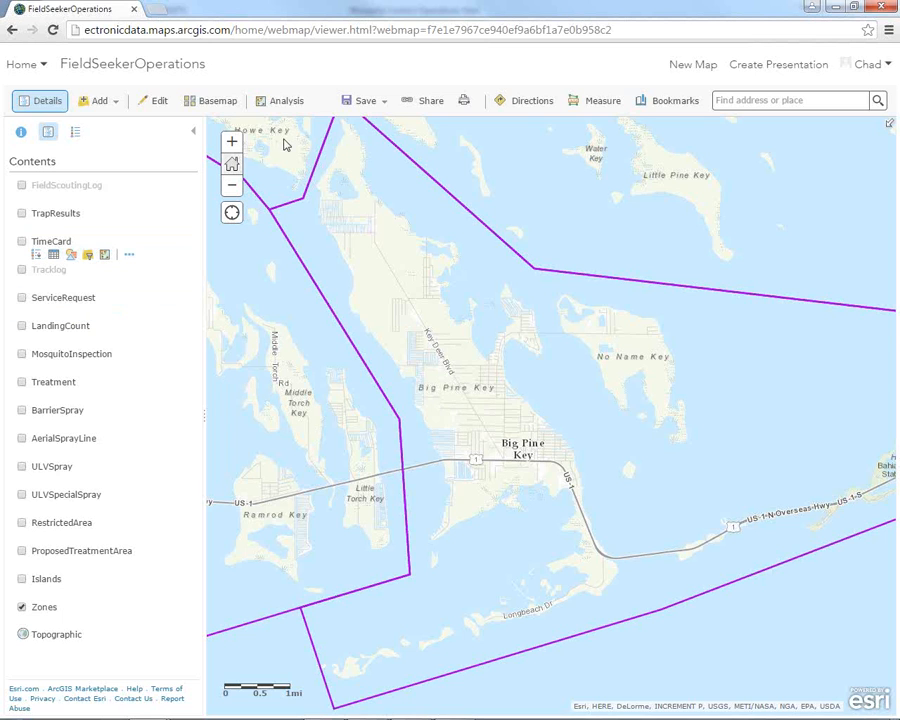
- Show the web map's save options and return to the Operations Dashboard
click(363, 100)
click(356, 177)
click(836, 13)
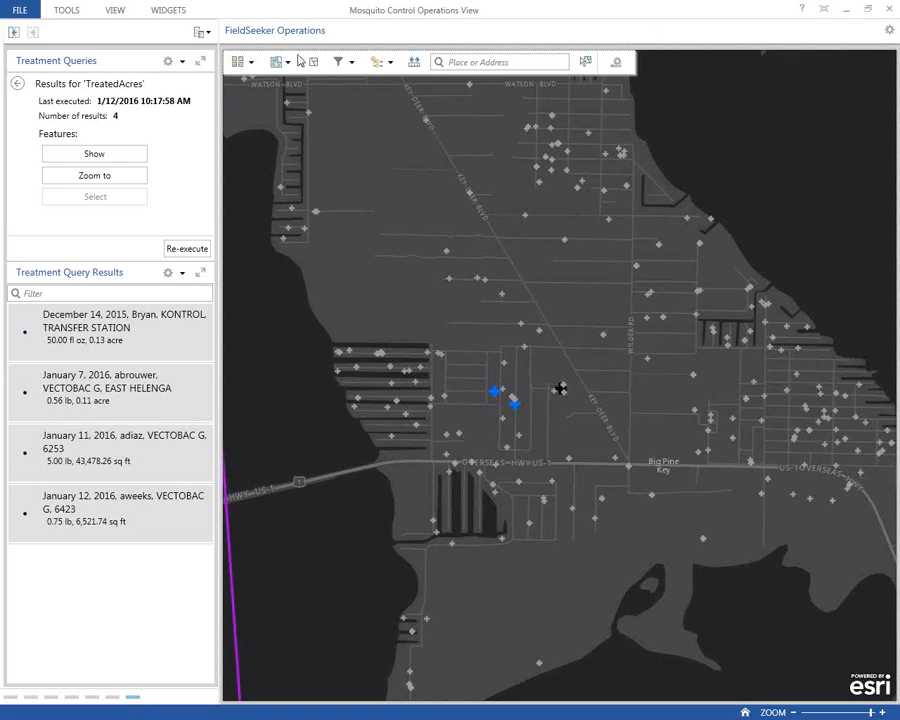
- Turn the ServiceRequest layer off and back on in the dashboard map
click(376, 64)
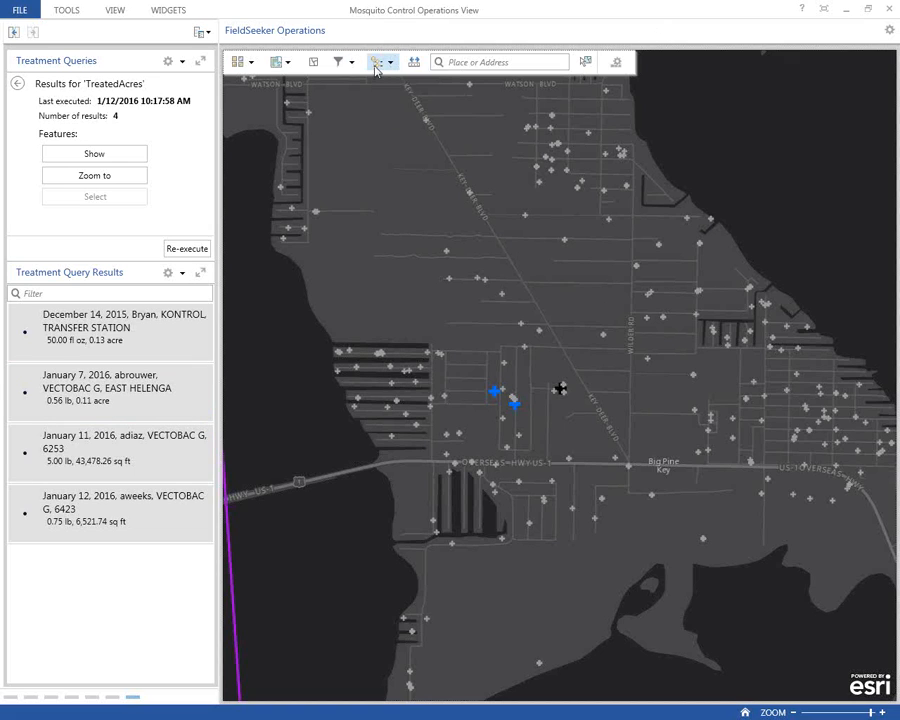
click(388, 230)
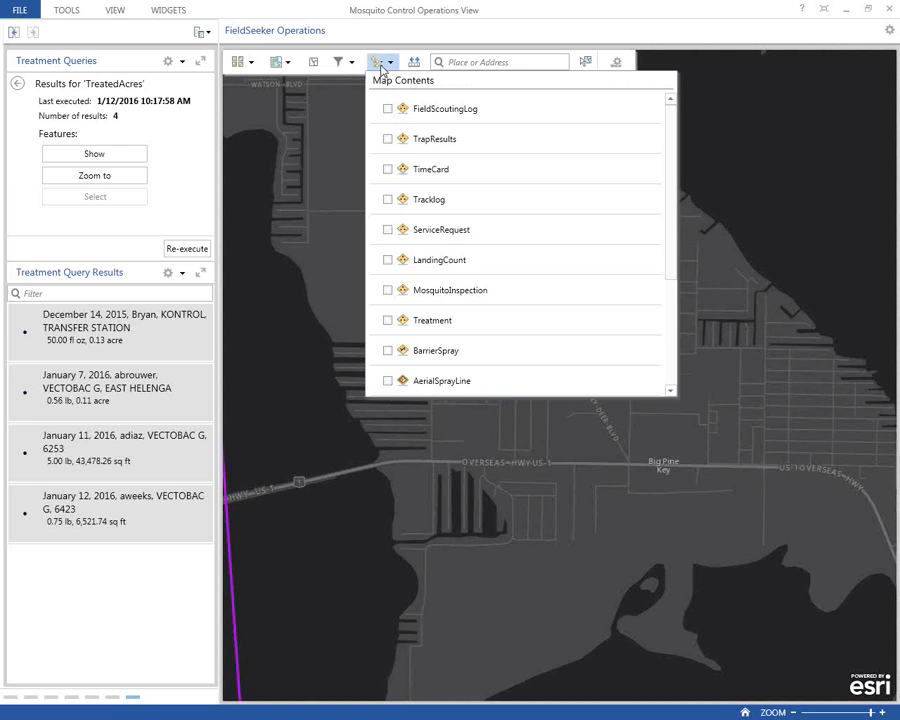
click(388, 230)
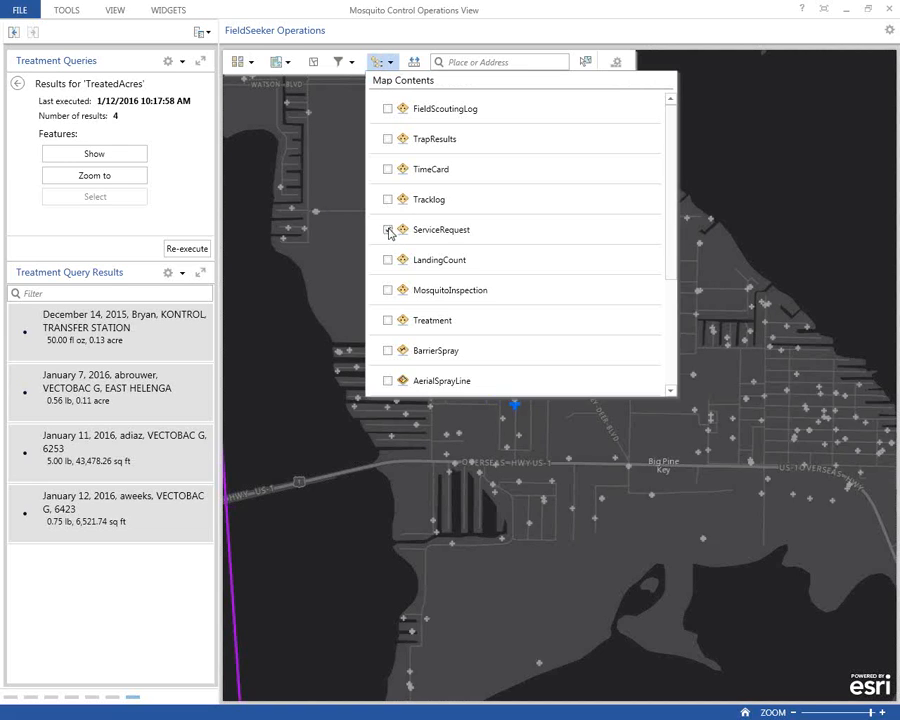
click(382, 64)
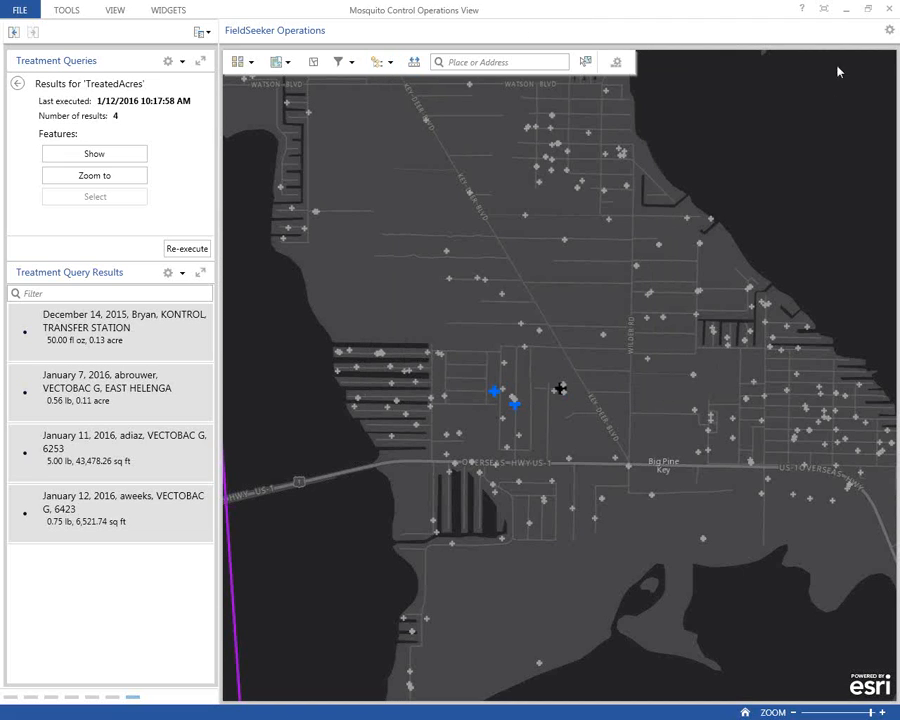
- Switch to the FieldSeekerOperations web map in Chrome and view the LandingCount layer's refresh interval option
click(846, 9)
key(alt+Tab)
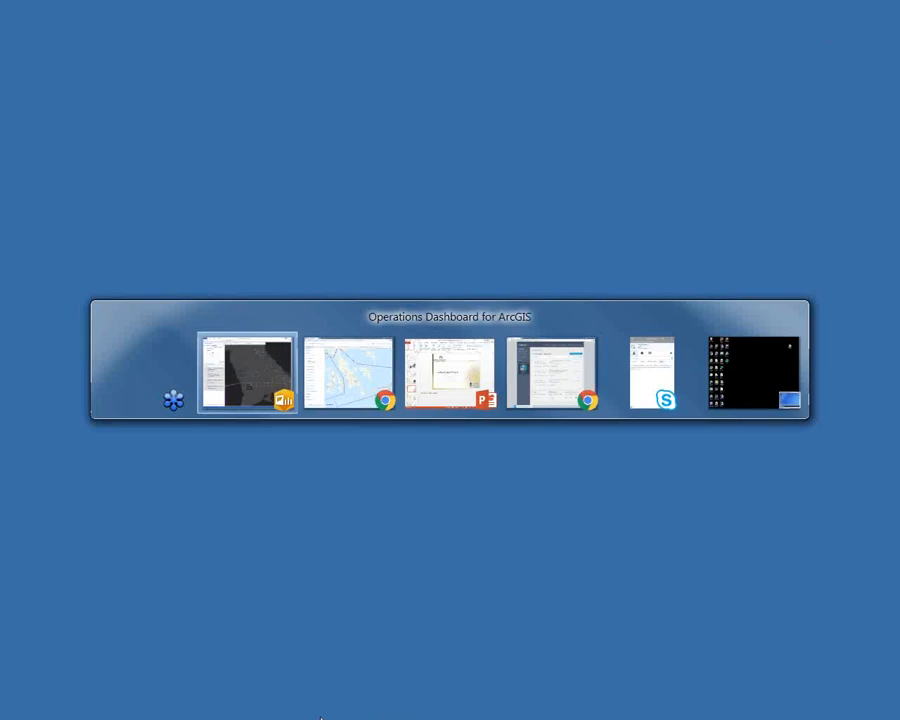
key(alt+Tab)
mouse_move(104, 335)
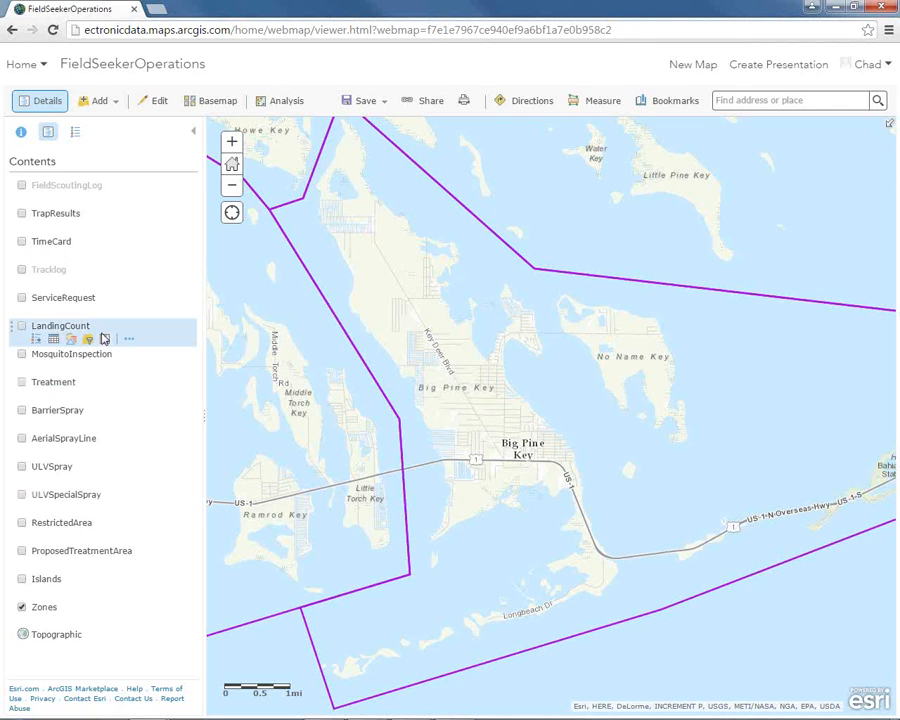
click(130, 342)
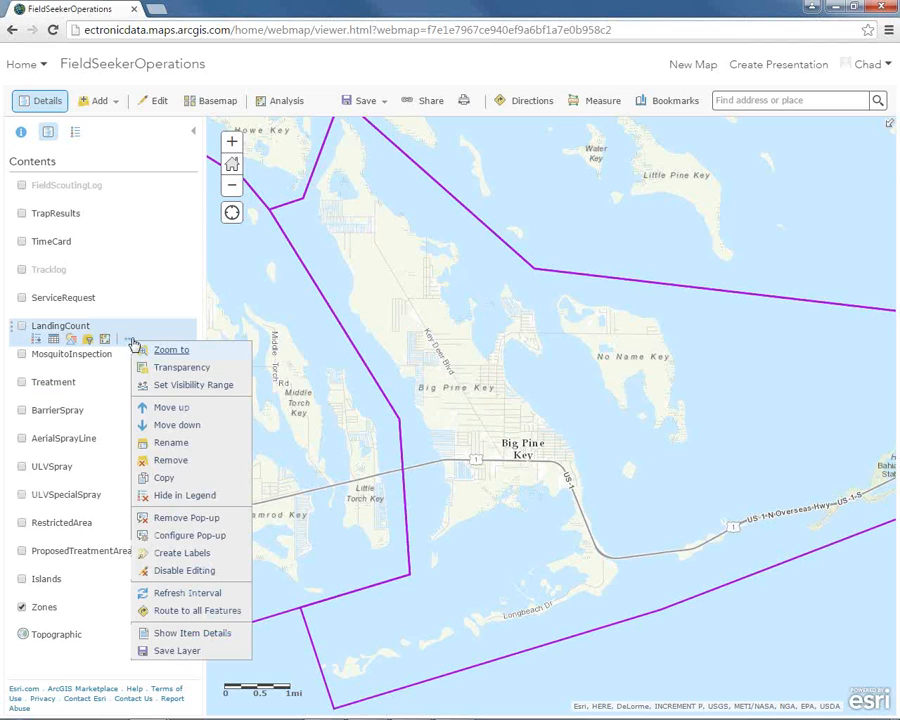
mouse_move(212, 600)
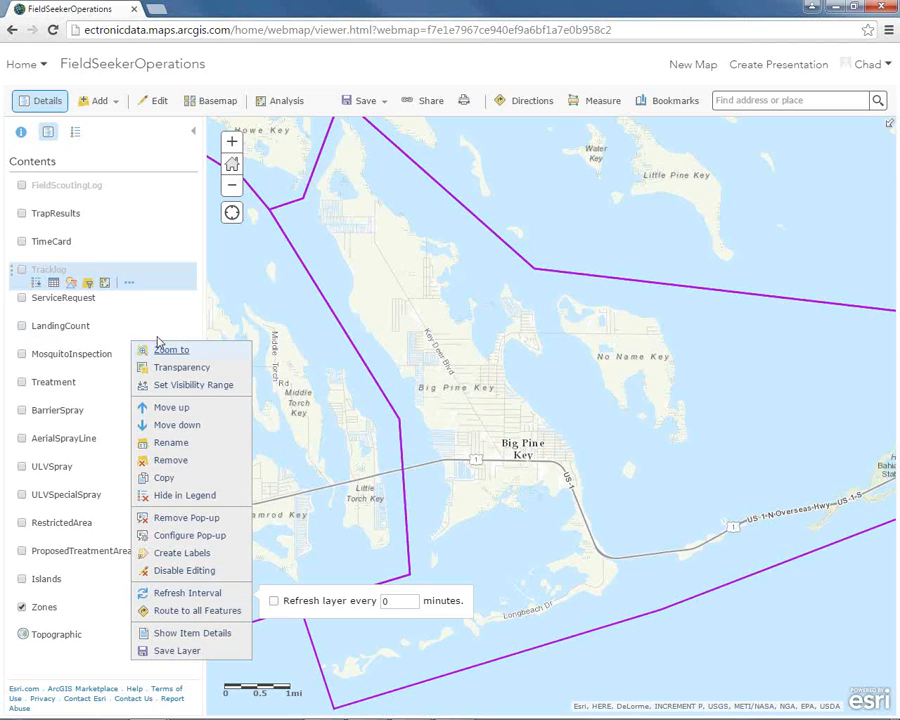
click(263, 56)
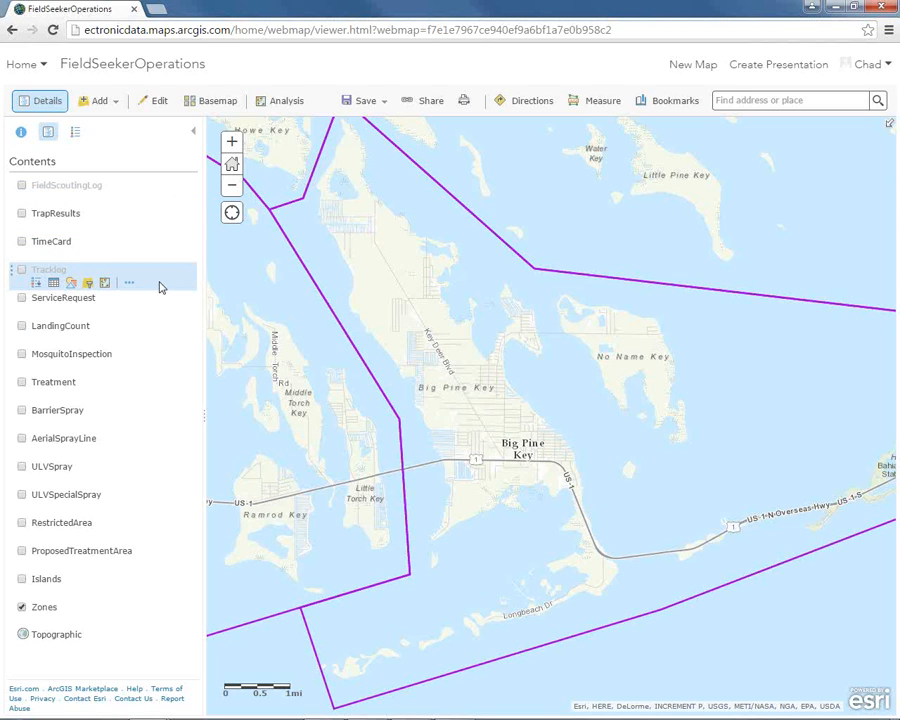
- Set the Tracklog layer to refresh every 10 minutes and save the web map
click(129, 285)
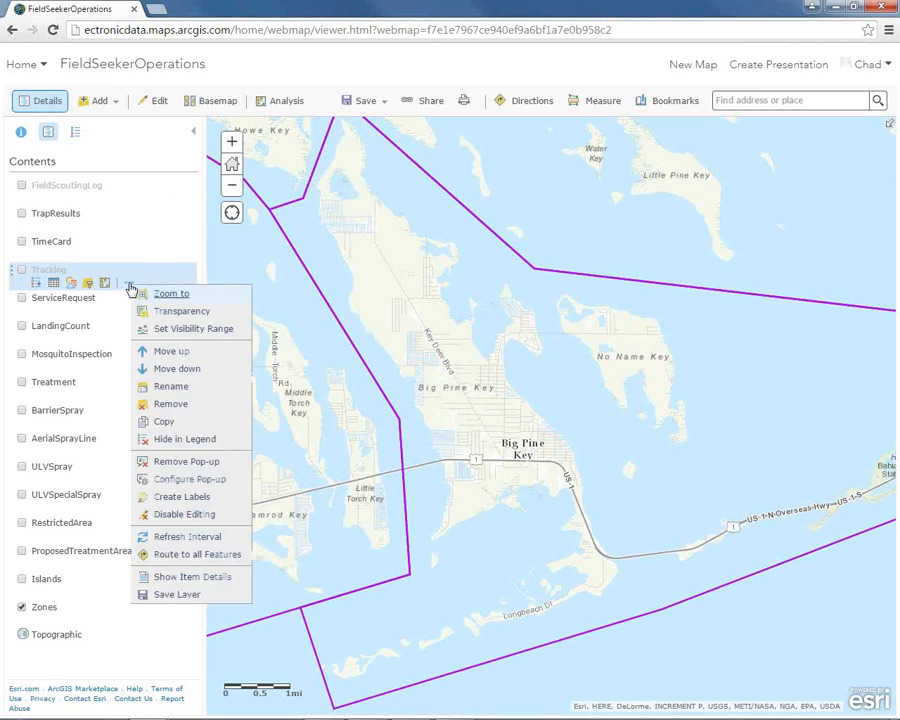
mouse_move(182, 538)
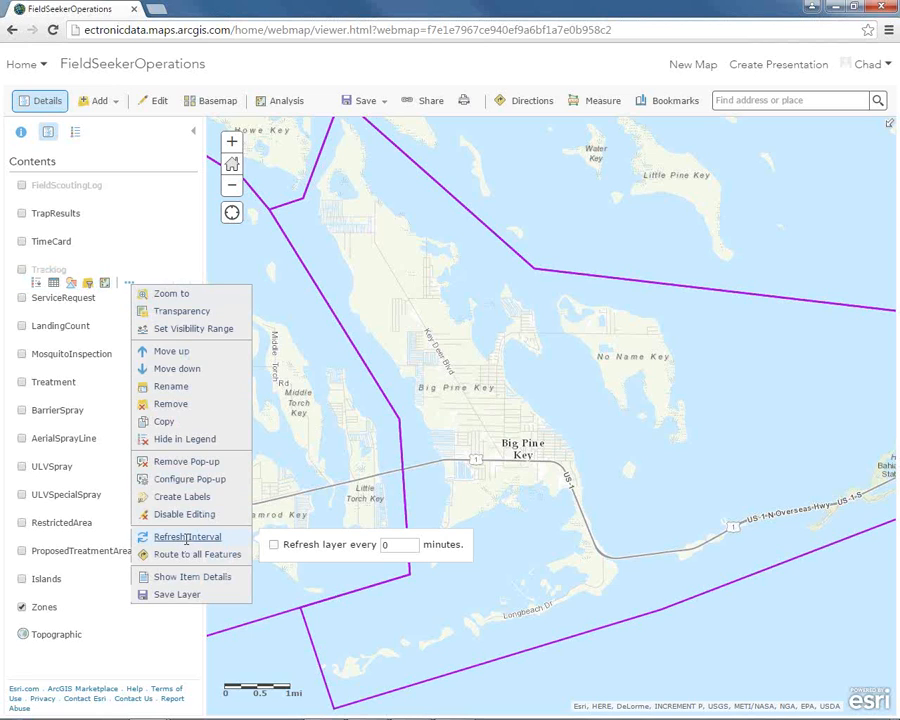
drag(396, 544, 370, 544)
text(10)
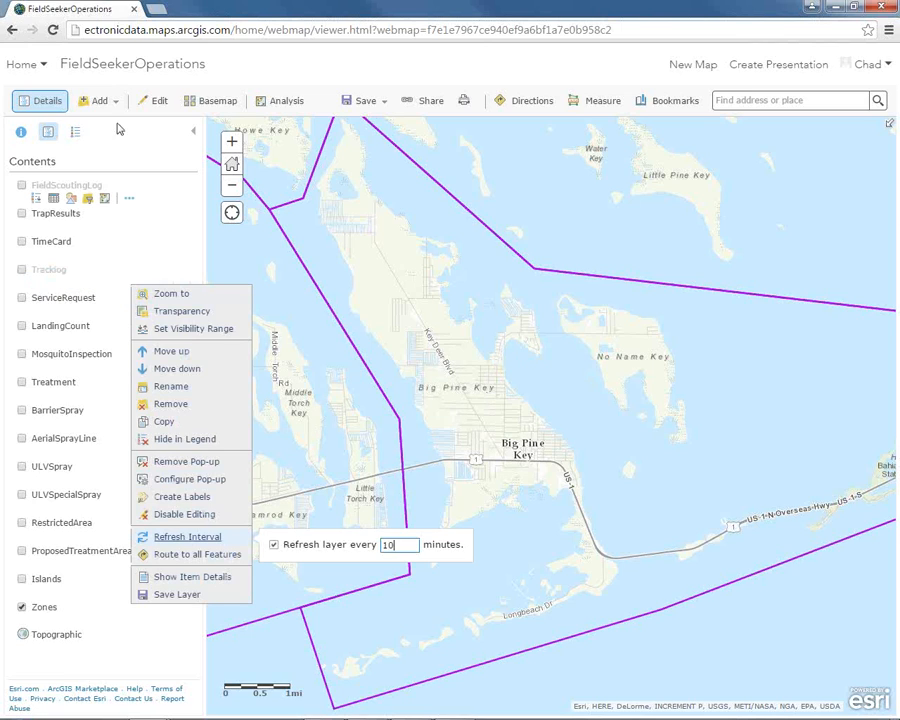
click(350, 103)
click(352, 122)
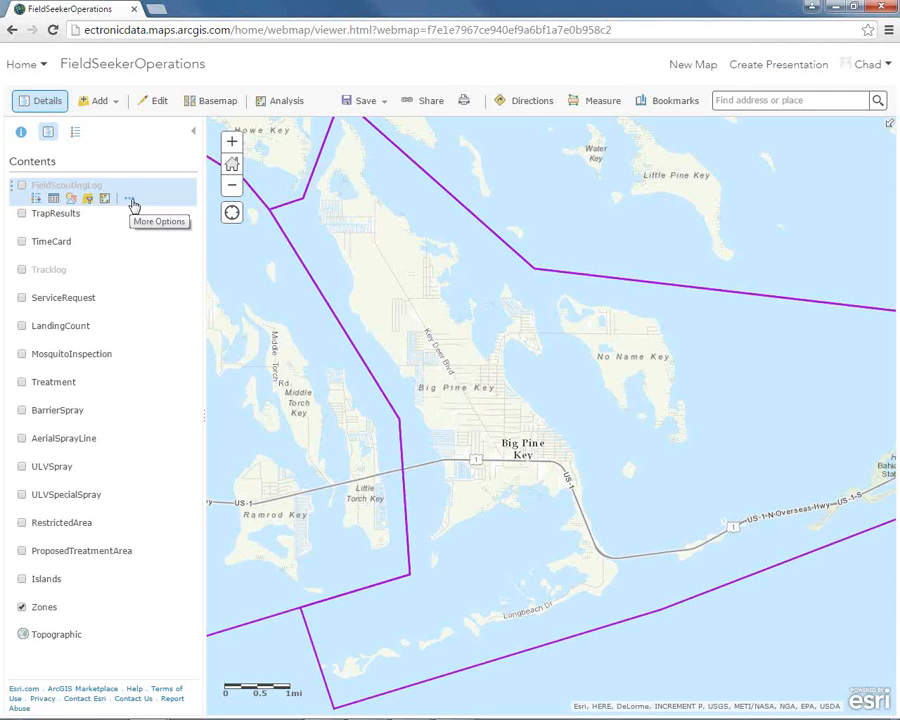
- Open the TrapResults layer's pop-up configuration and highlight the {GRANDTOTAL} field in the pop-up title
click(128, 312)
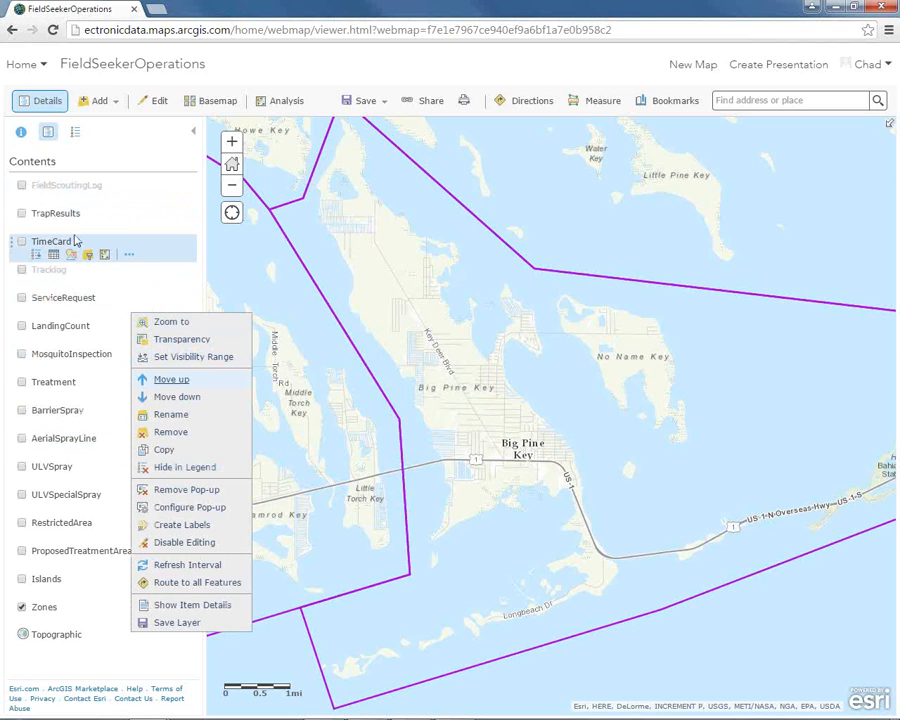
click(128, 226)
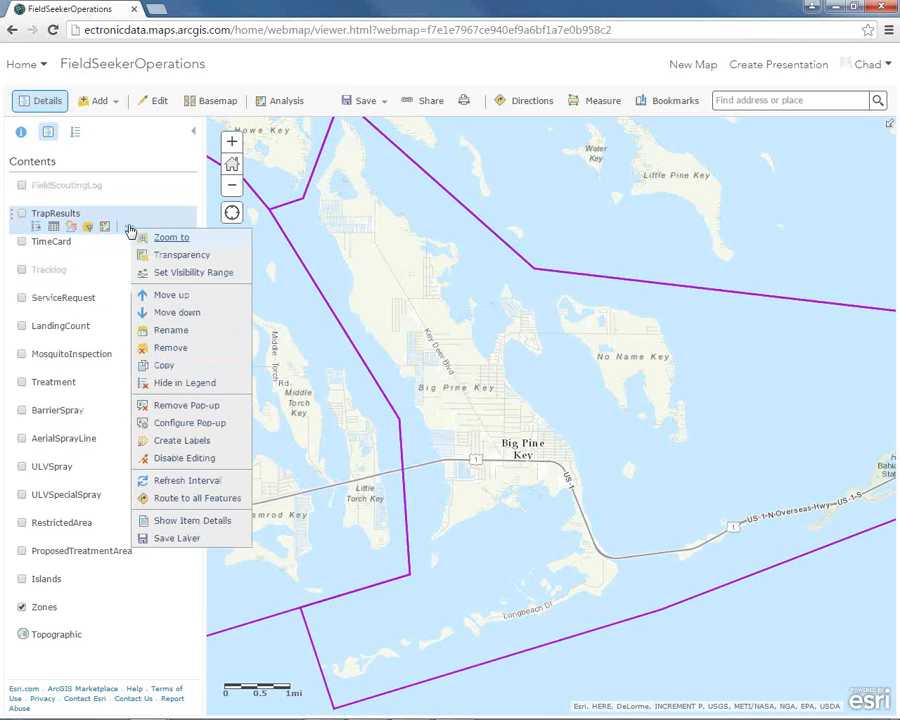
click(198, 423)
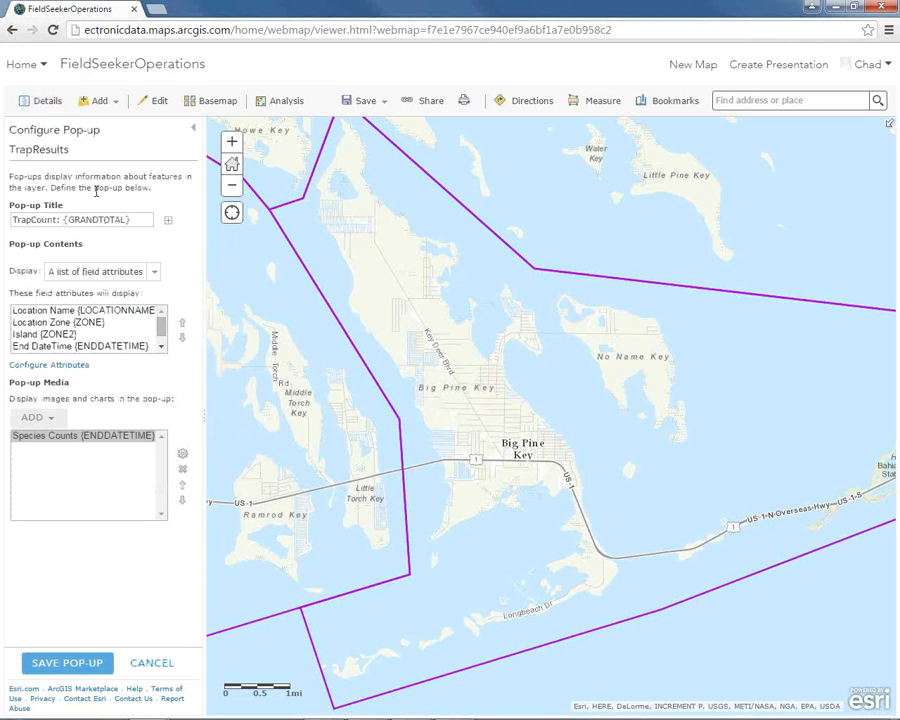
drag(64, 220, 139, 220)
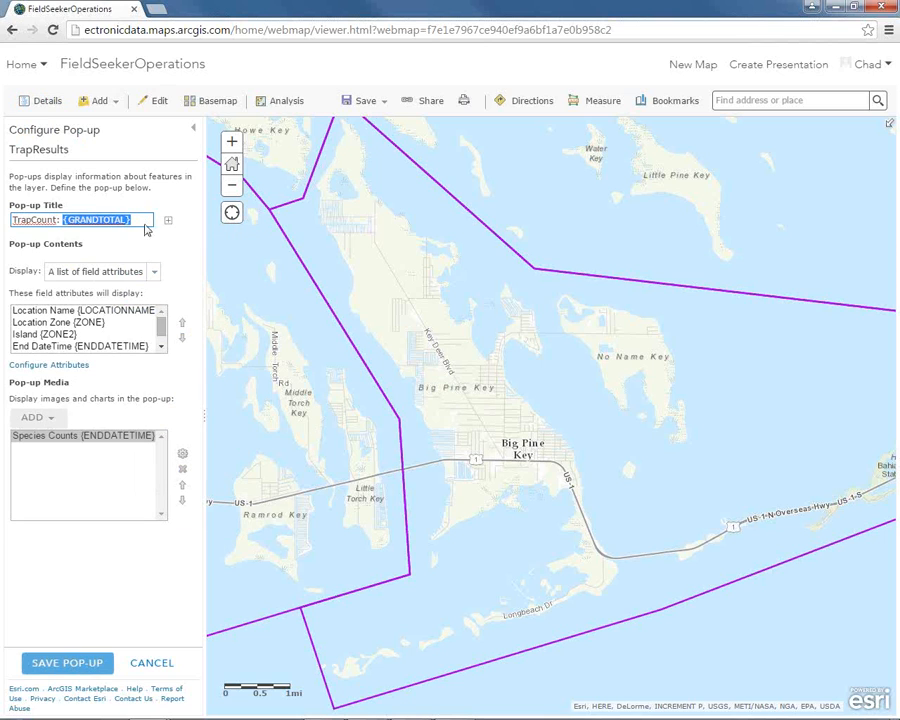
- Examine which TrapResults attributes are set to display or edit in the pop-up, leaving without applying changes
click(66, 368)
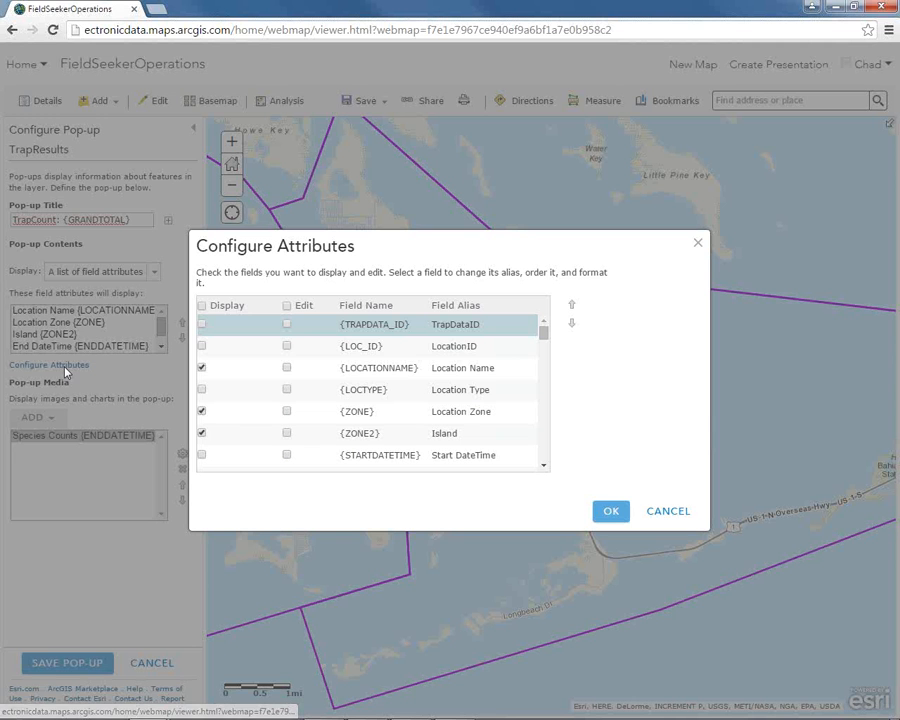
click(297, 326)
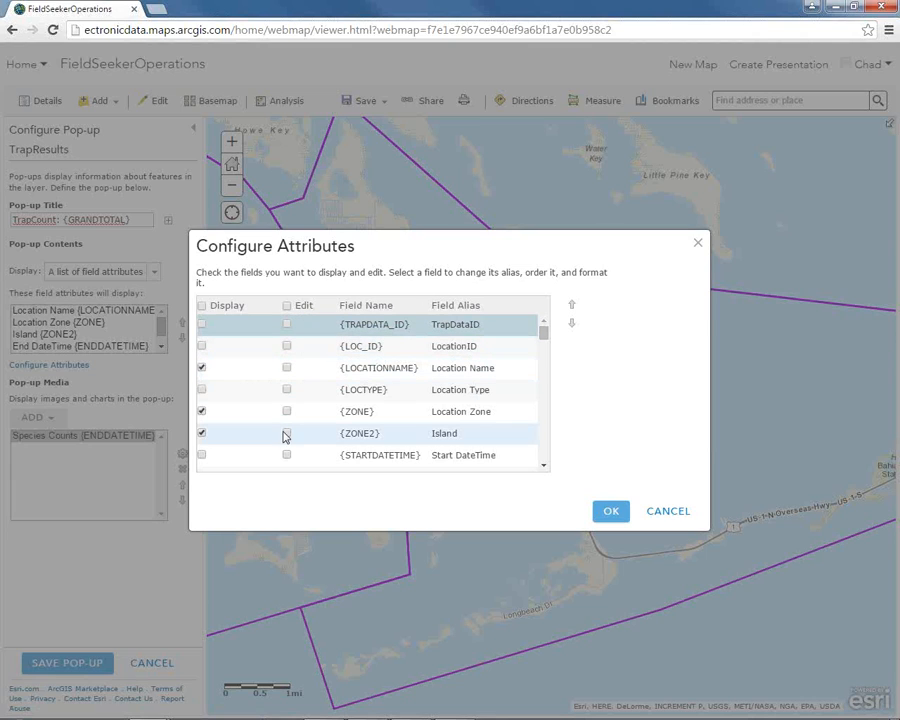
click(665, 511)
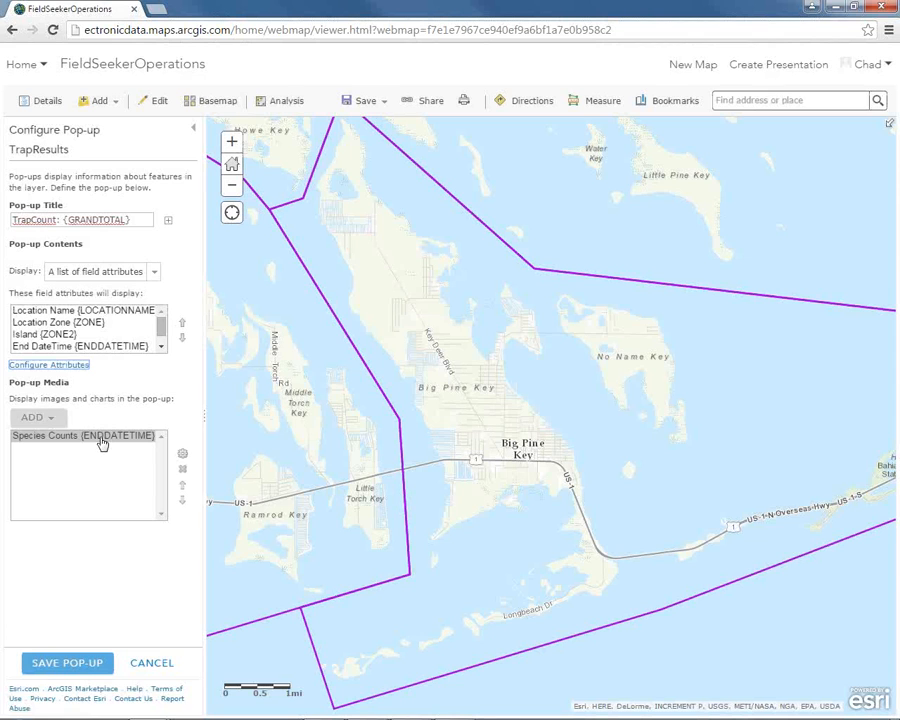
- Examine the Species Counts column chart's fields in the TrapResults pop-up media, leave the chart unchanged and save the pop-up
click(36, 437)
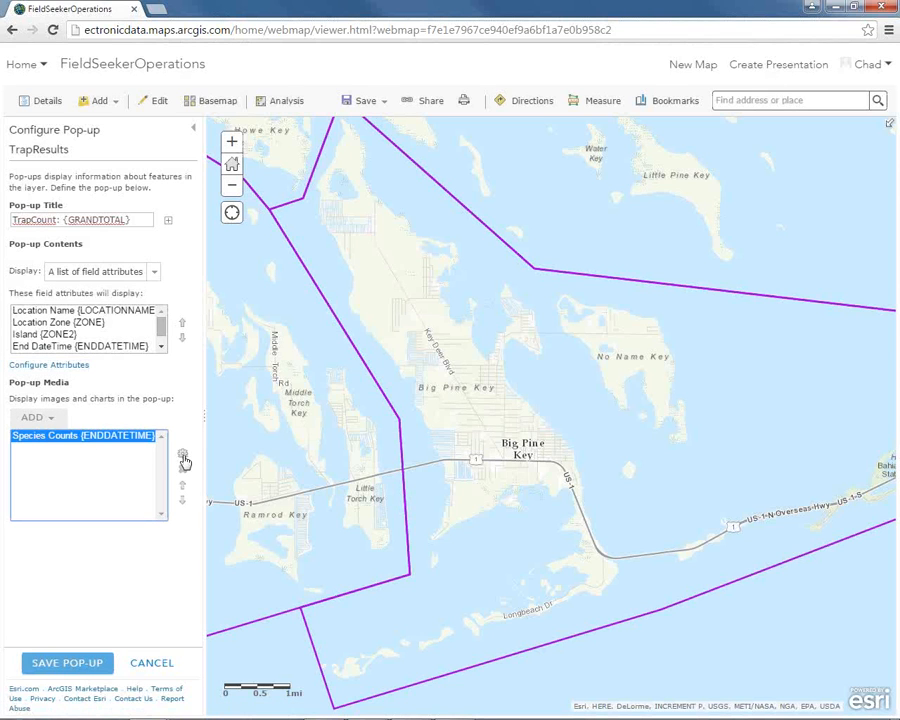
click(42, 419)
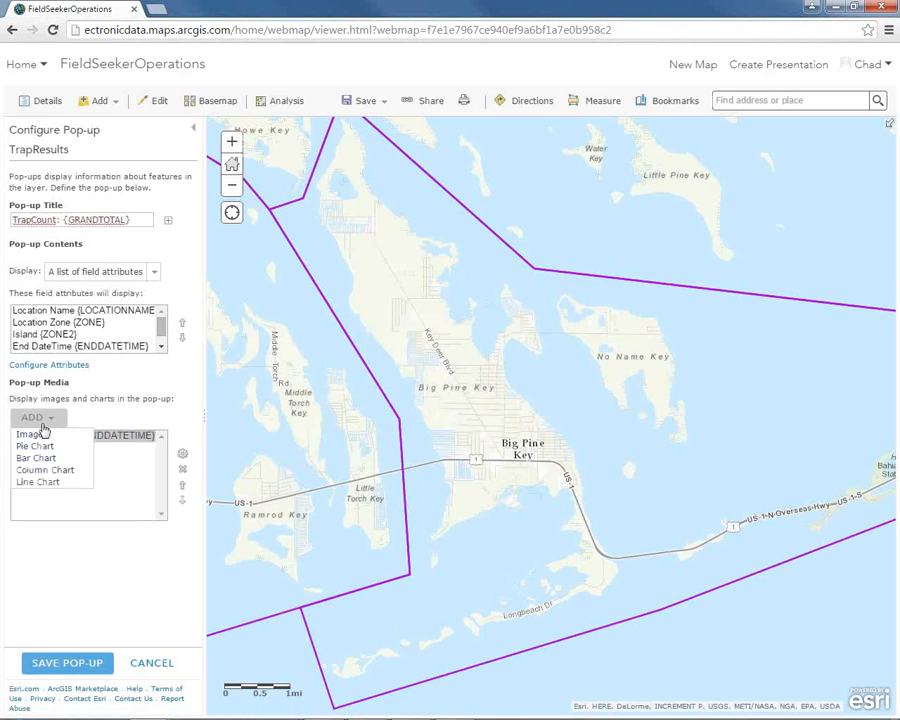
click(60, 418)
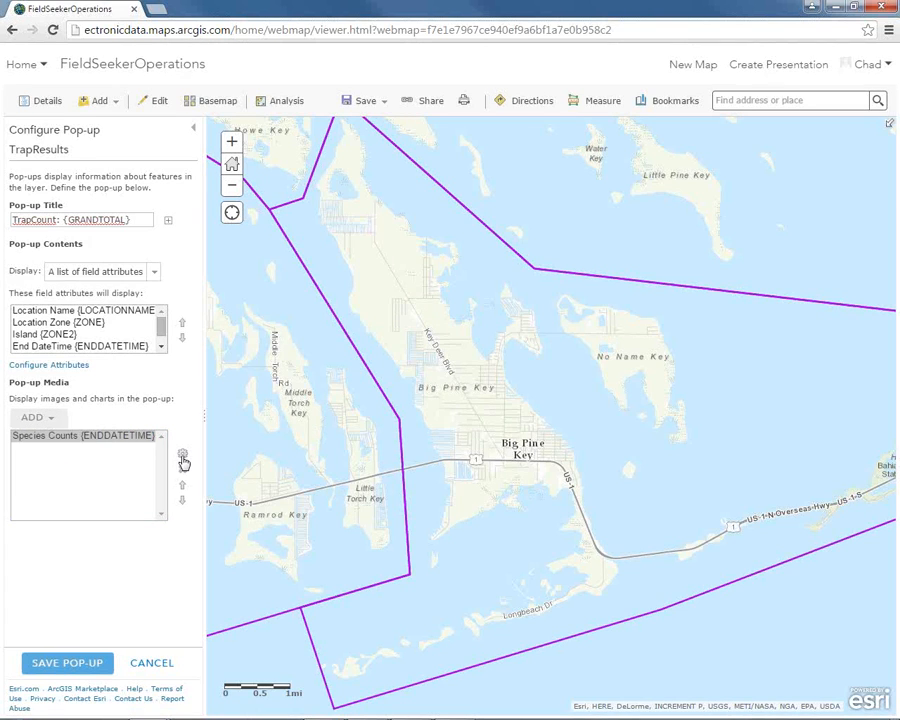
click(182, 455)
drag(579, 406, 585, 424)
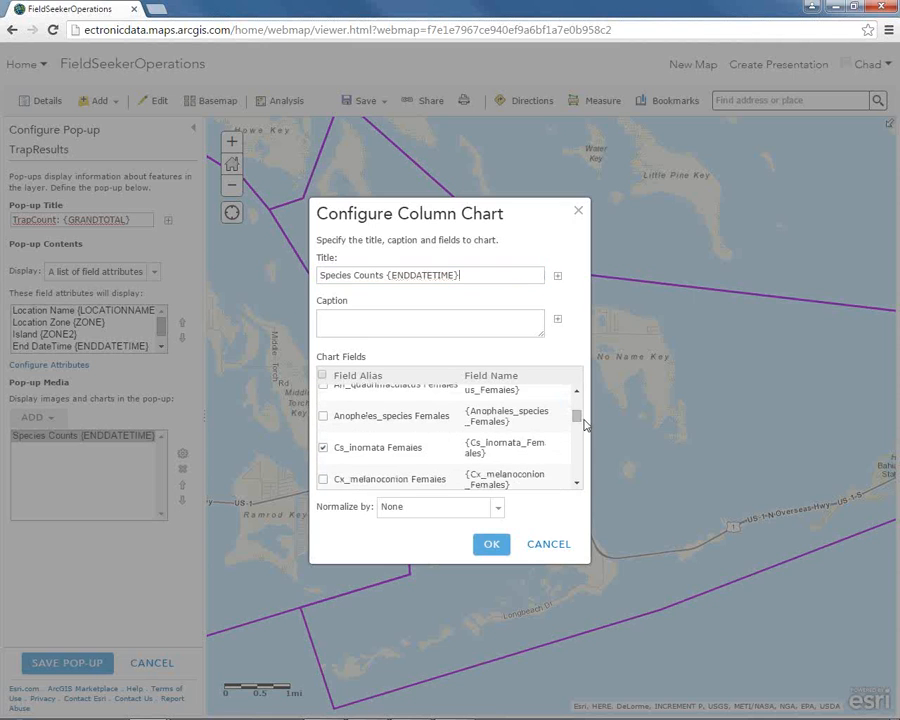
click(547, 546)
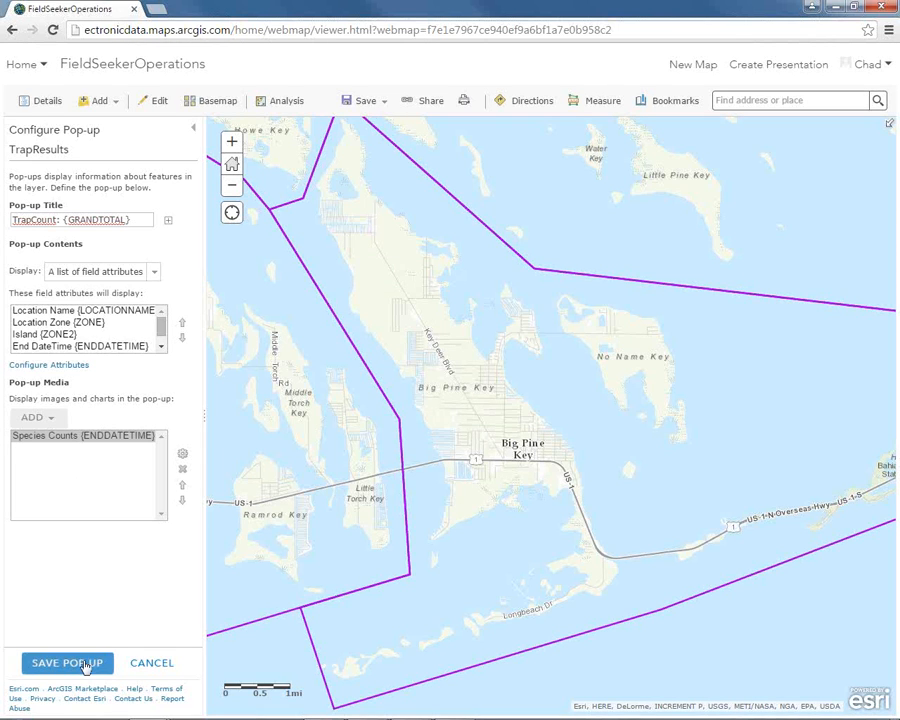
click(66, 663)
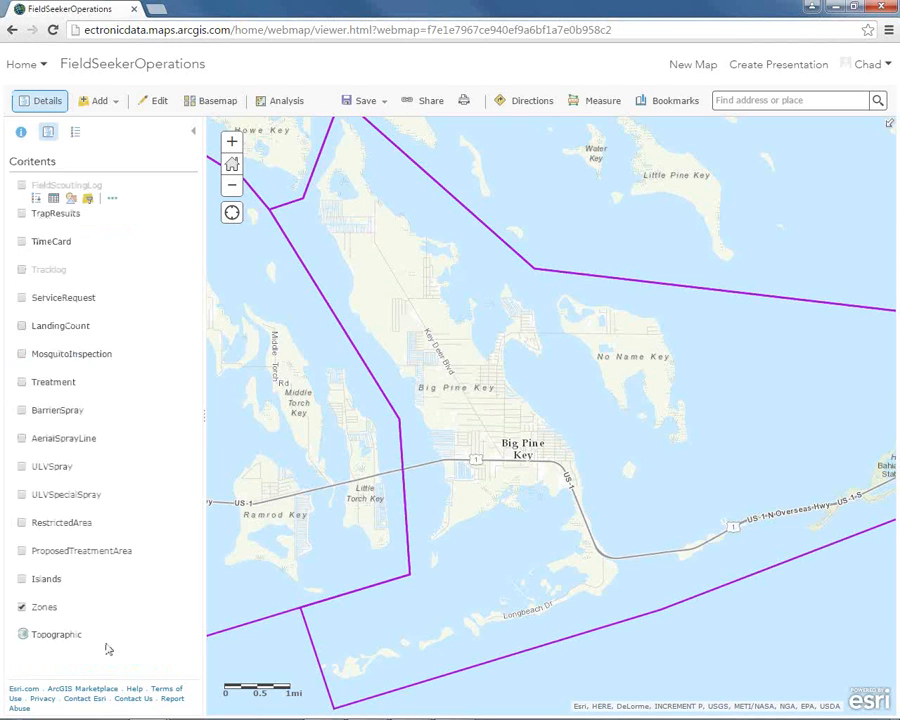
- Switch to the Mosquito Control Operations View dashboard, hide the ServiceRequest layer and show the TrapResults layer on the map
click(836, 10)
key(alt+Tab)
key(alt+Tab)
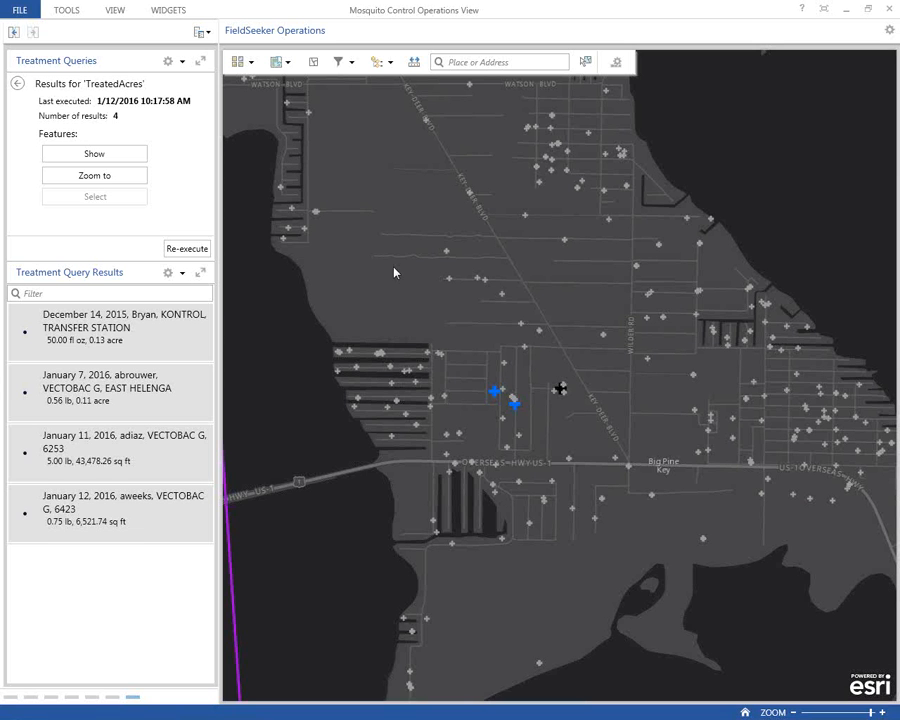
click(382, 63)
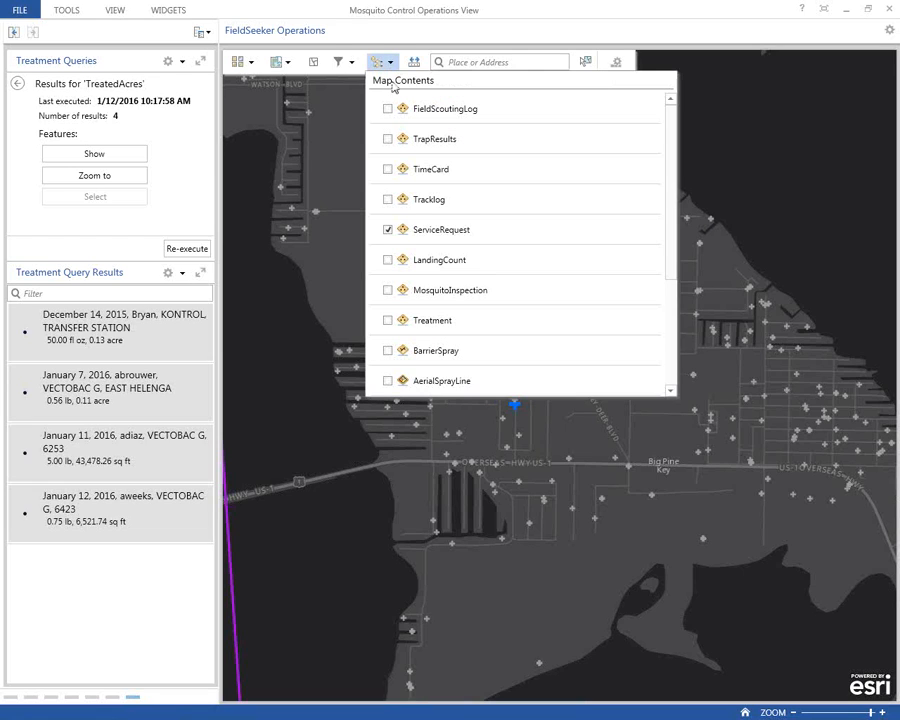
click(388, 230)
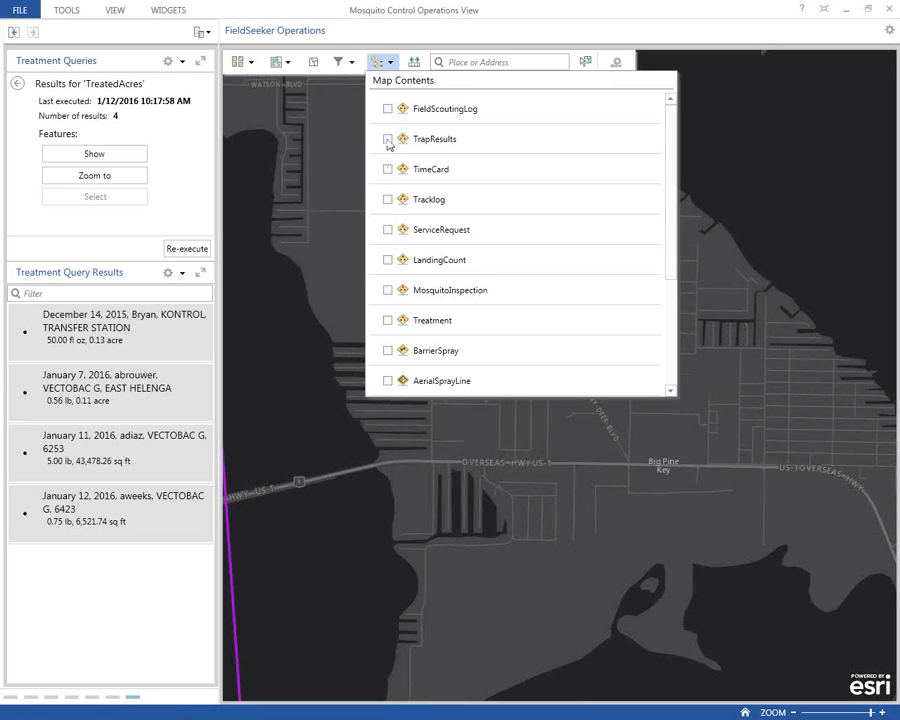
click(388, 140)
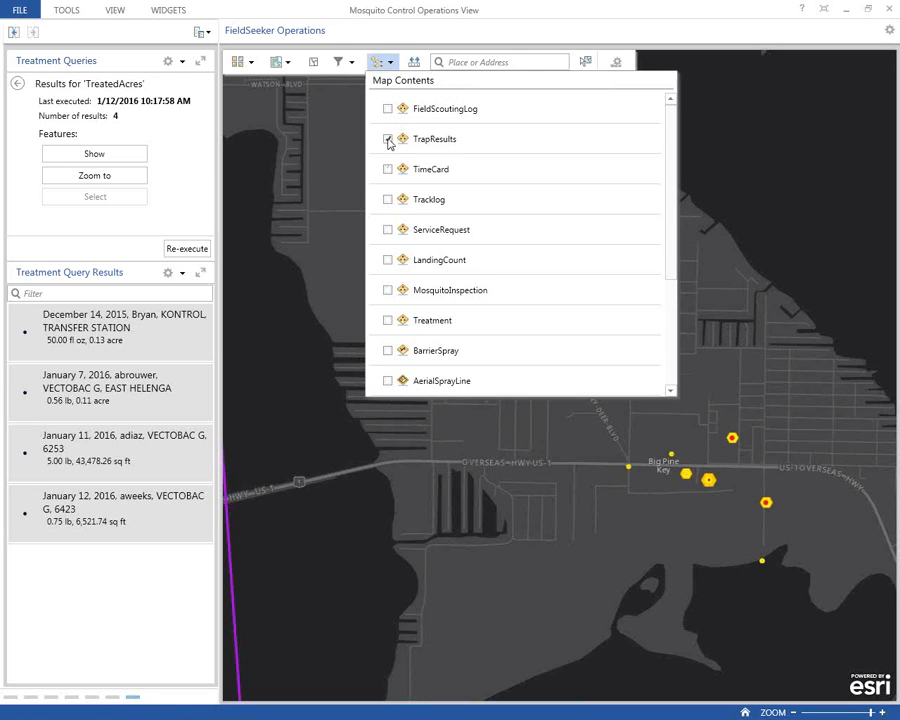
click(388, 62)
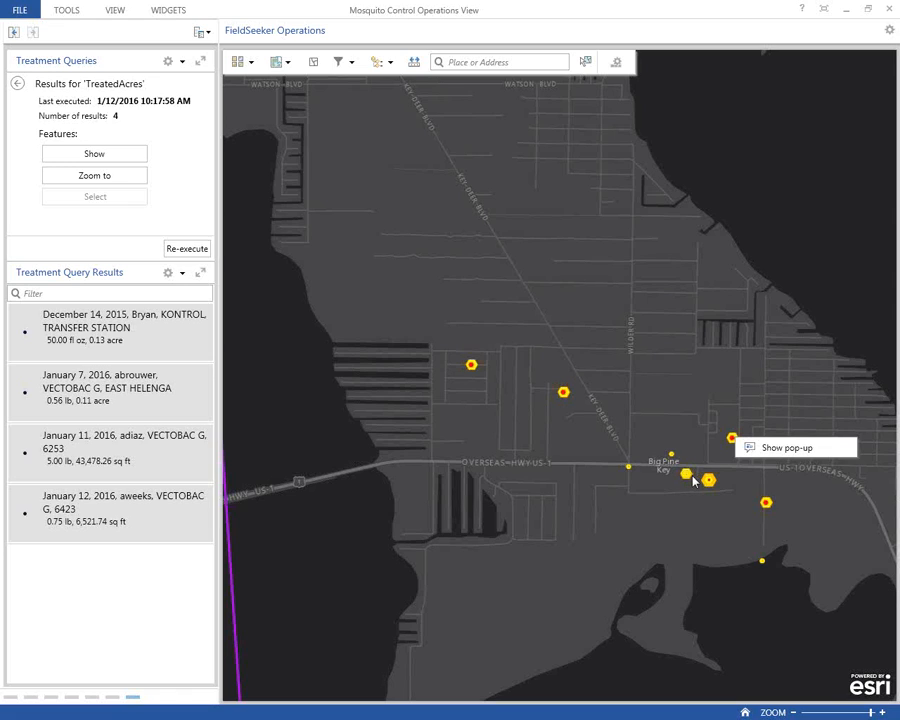
- View the pop-up and species counts chart for the VINEYARD CHURCH HOLES trap near Big Pine Key, and close it
click(774, 450)
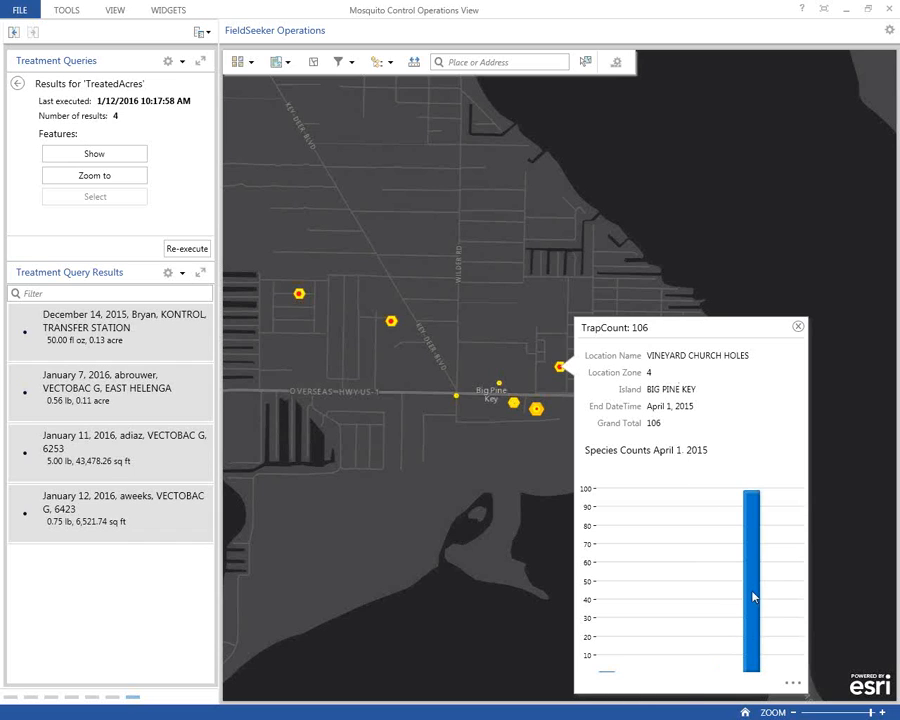
click(798, 327)
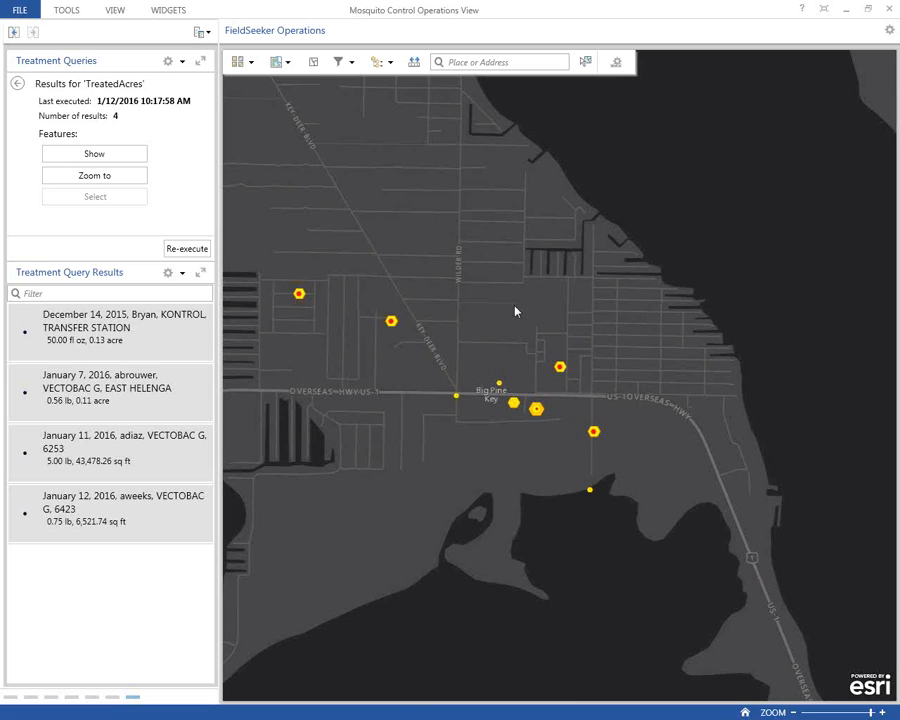
mouse_move(506, 313)
click(845, 9)
key(alt+Tab)
- Insert a side panel with the Thirds layout and move it to the end of the panel sequence
click(197, 34)
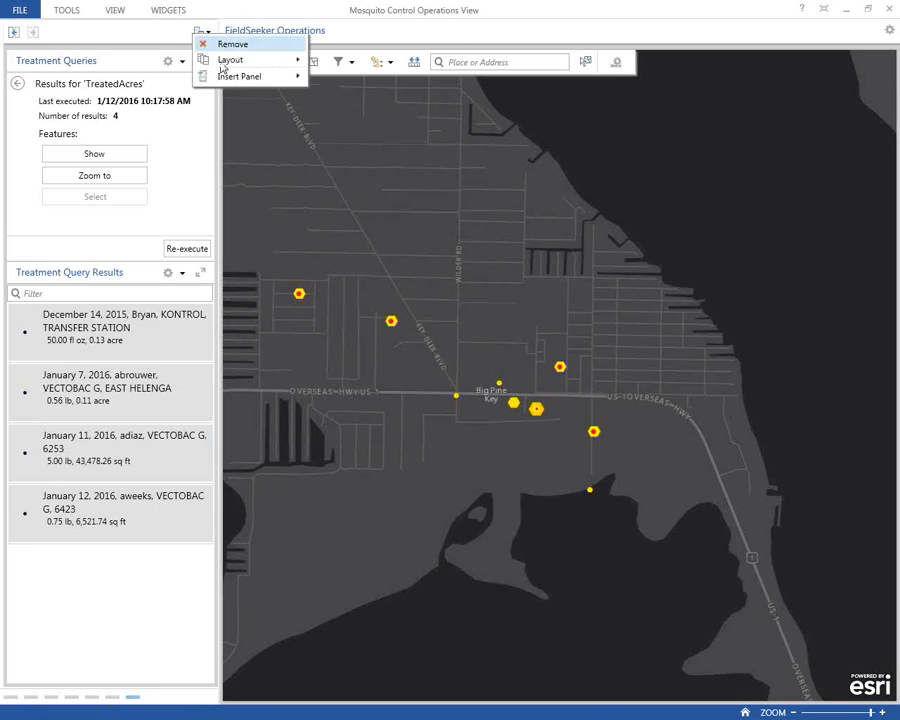
mouse_move(230, 76)
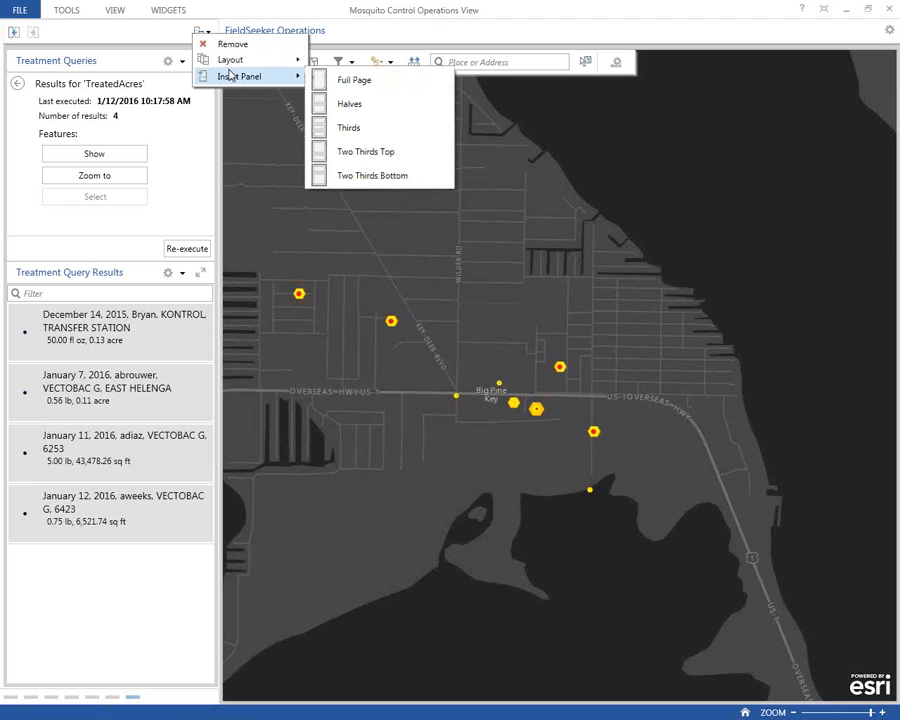
click(387, 127)
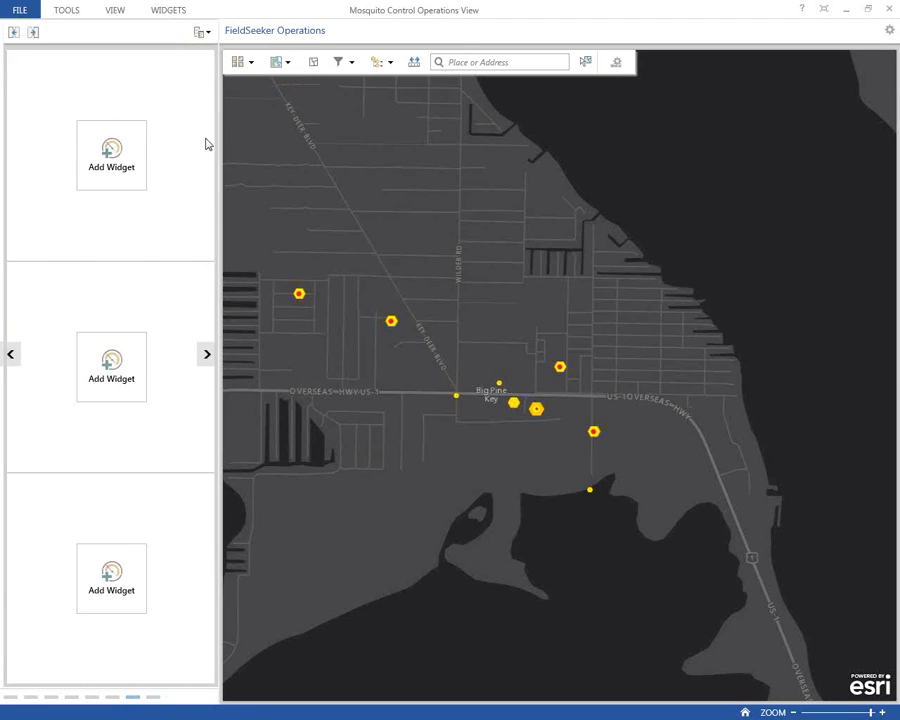
click(33, 32)
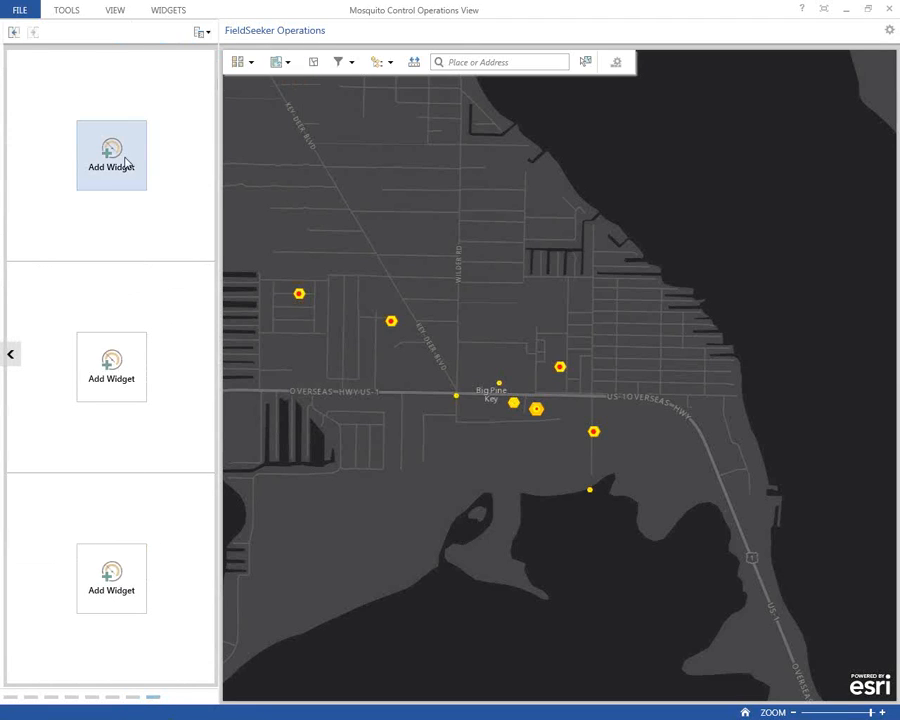
- Add a Pie Chart widget to the uppermost empty slot of the new panel
click(120, 166)
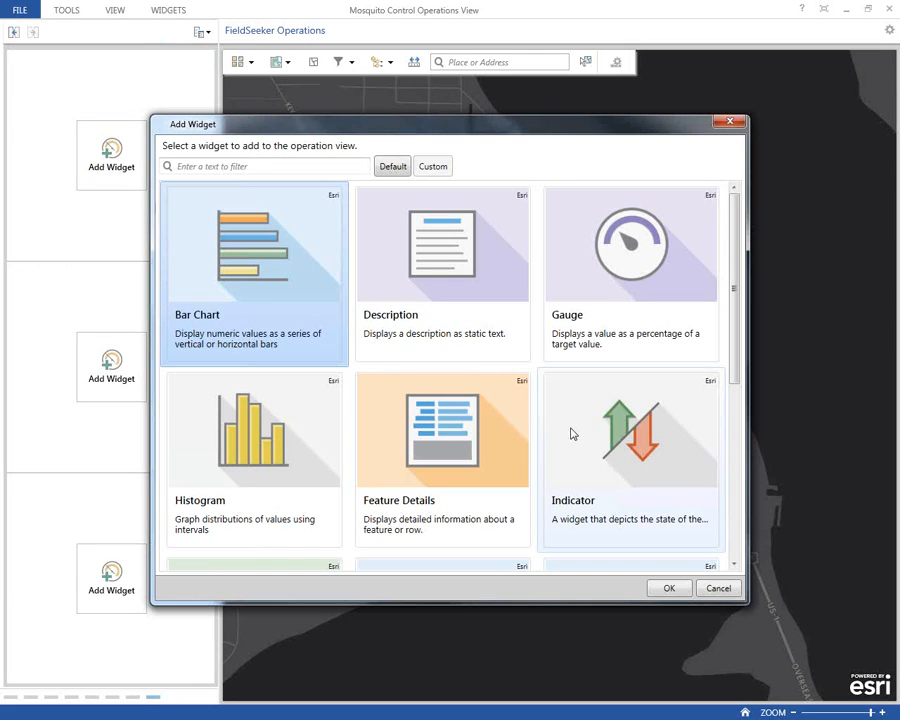
scroll(733, 457, down, 5)
click(640, 297)
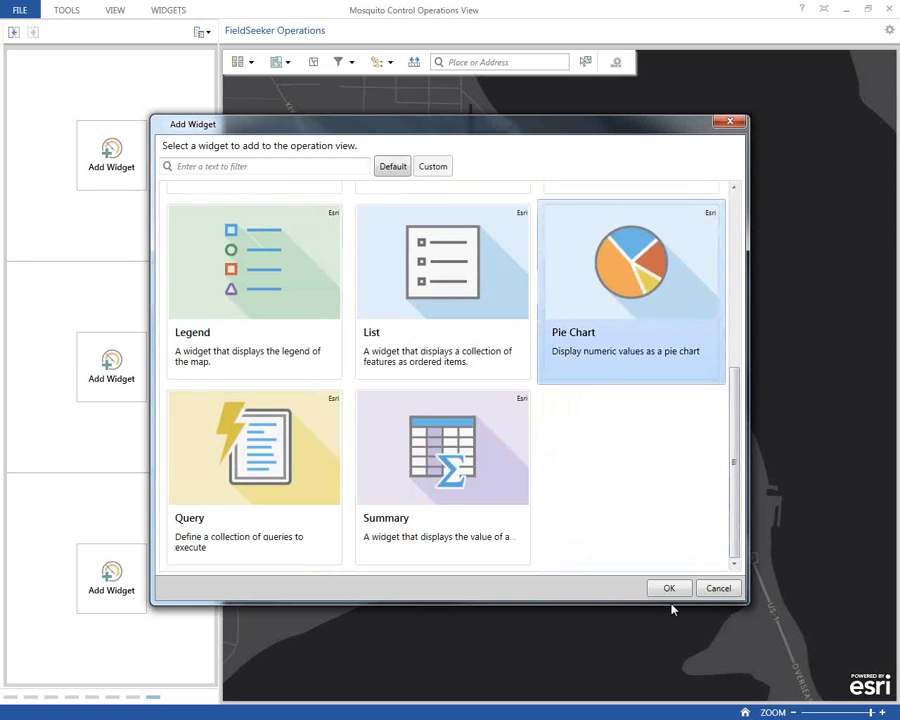
click(668, 589)
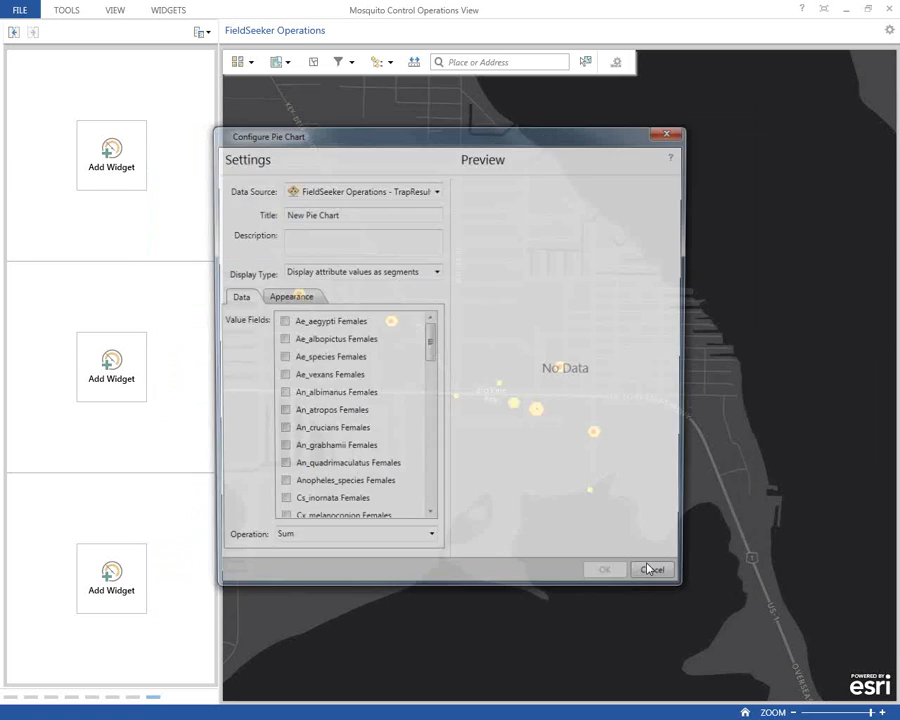
- Set the pie chart's data source to RecentTimecard and its title to "Activities by Type"
click(437, 194)
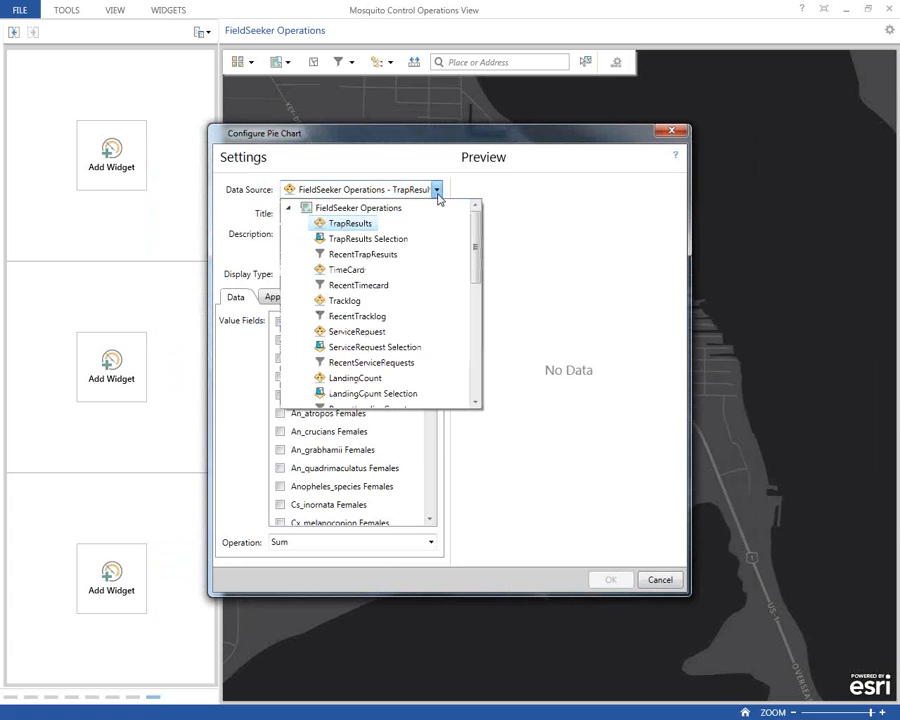
click(359, 286)
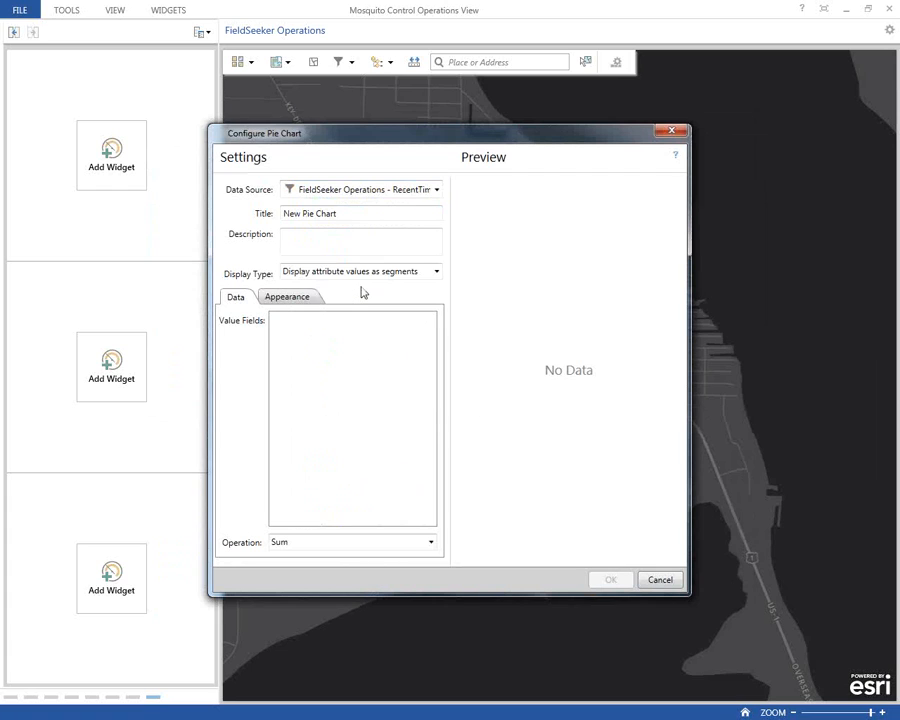
drag(357, 216, 93, 195)
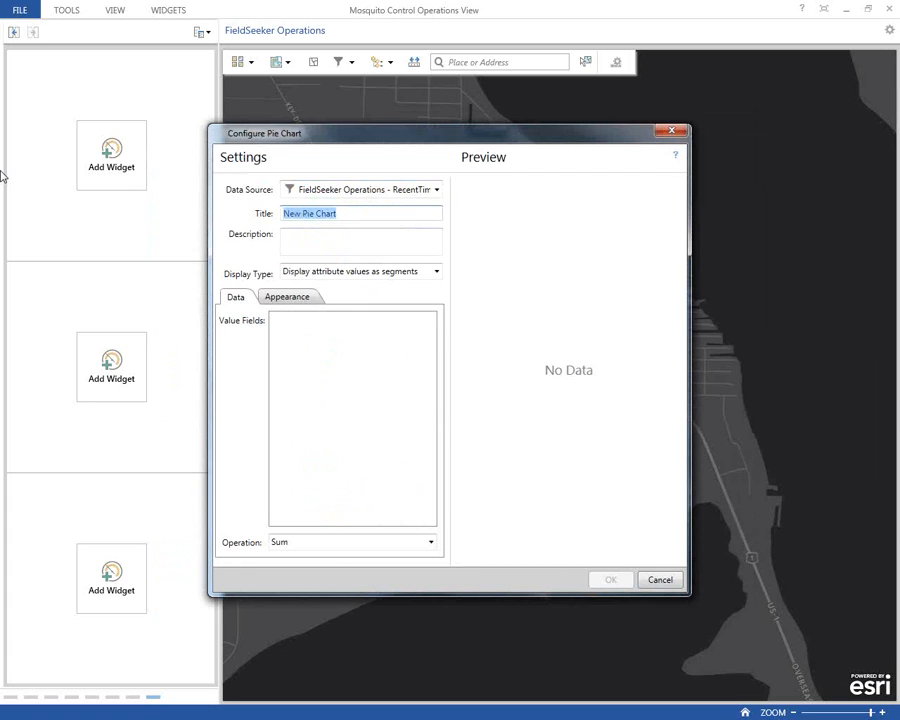
text(Activities by Type)
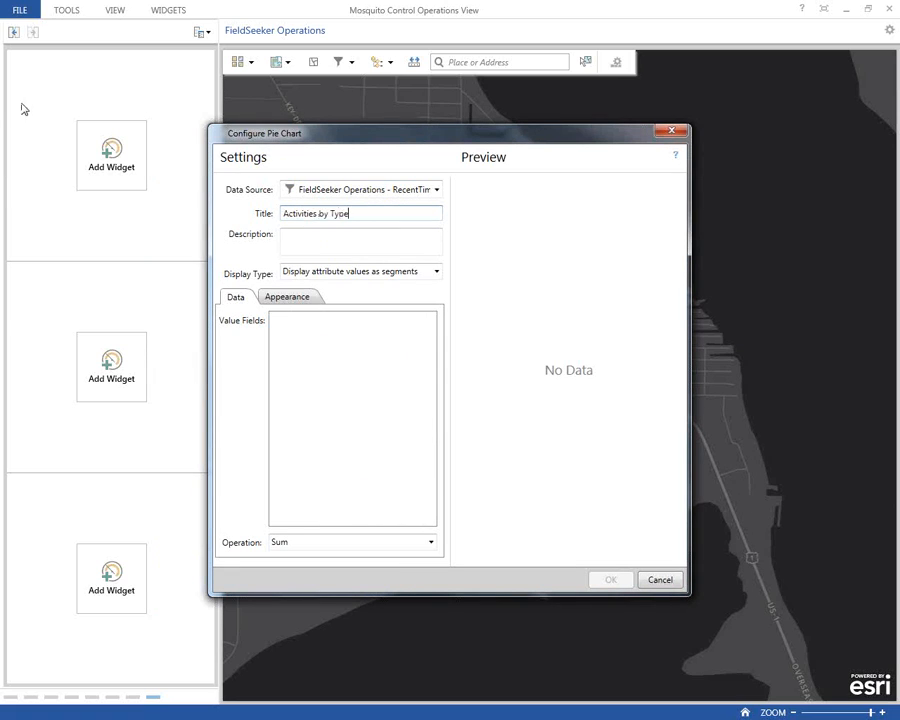
- Display feature counts as segments using FIELDTECH as the pie chart's value field, and show the labels
click(394, 273)
click(378, 320)
click(361, 321)
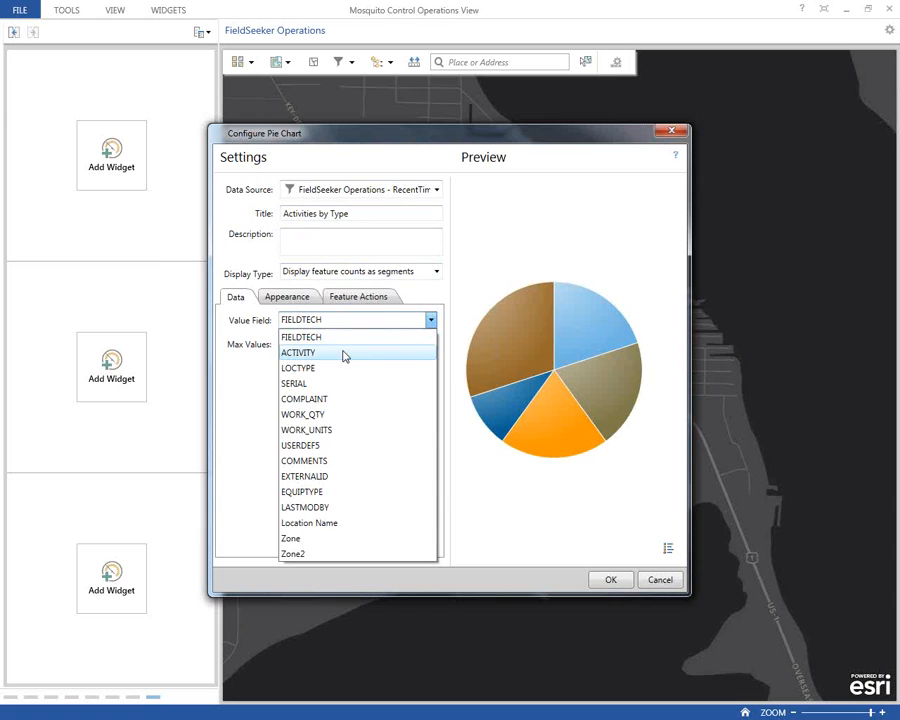
click(343, 356)
click(374, 323)
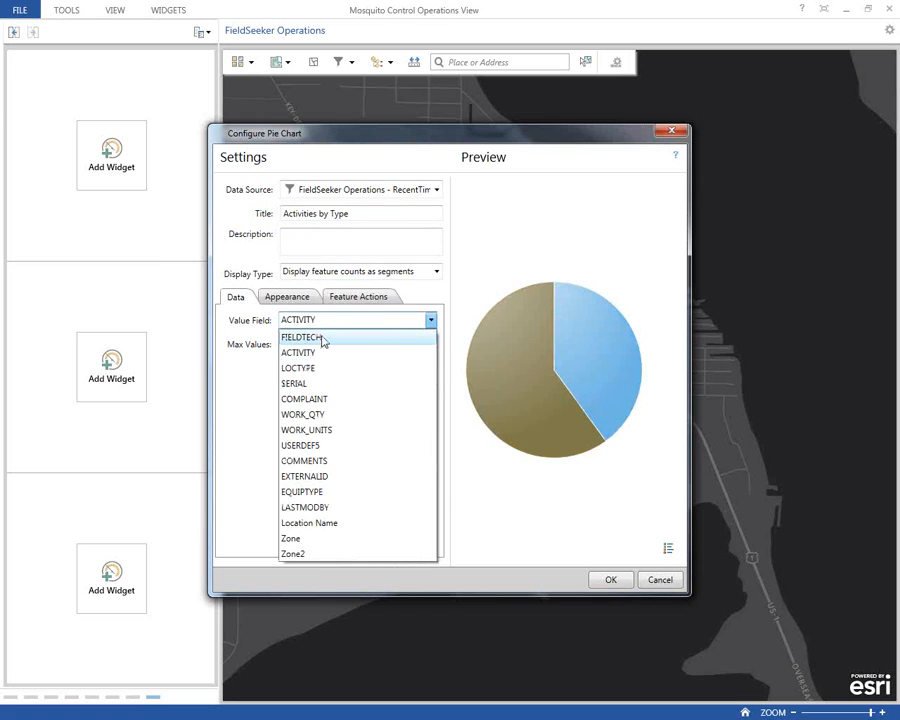
click(323, 339)
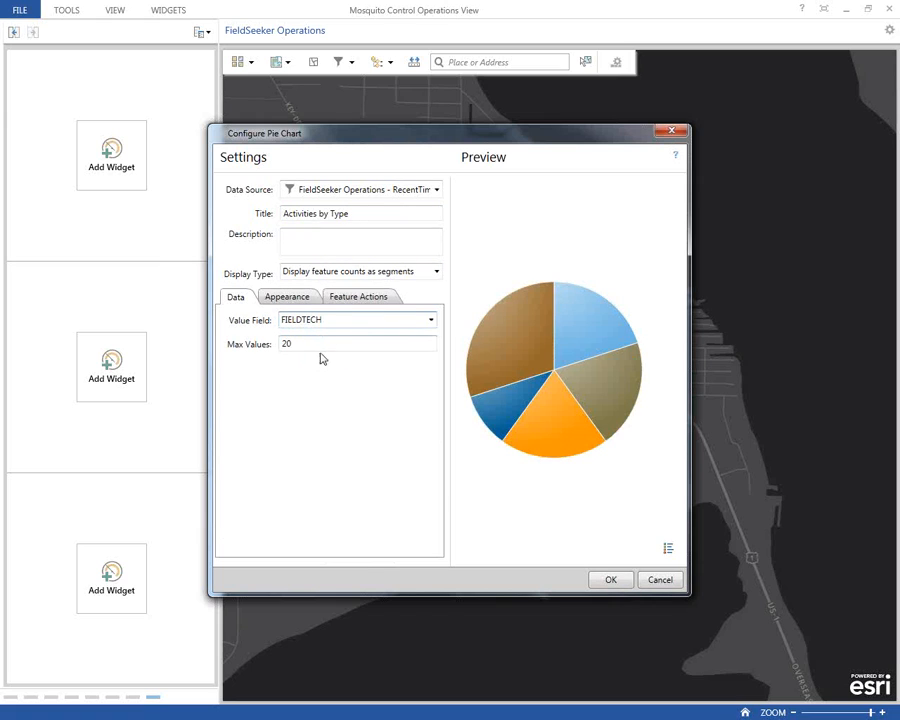
click(300, 301)
click(252, 318)
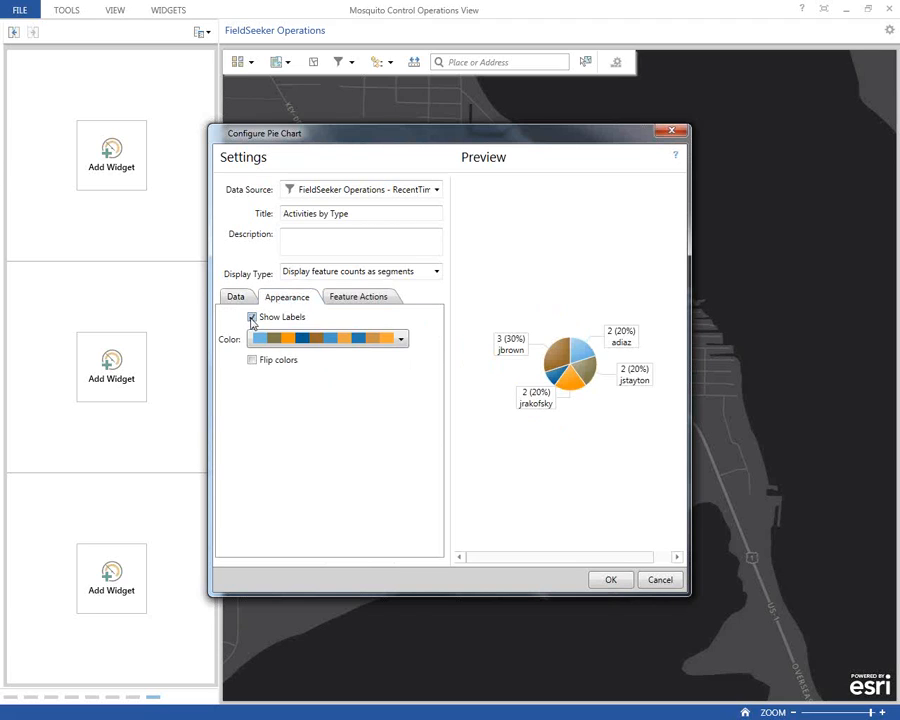
- Enable the Highlight feature action with zooming to the feature, and finish configuring the pie chart widget
click(356, 300)
click(229, 472)
click(395, 471)
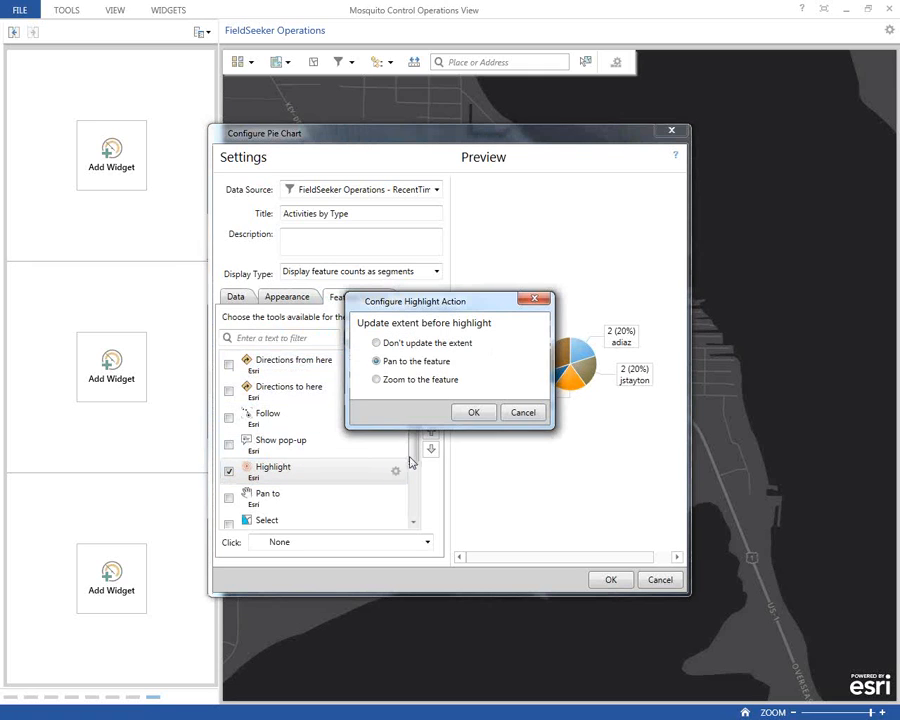
click(398, 379)
click(468, 413)
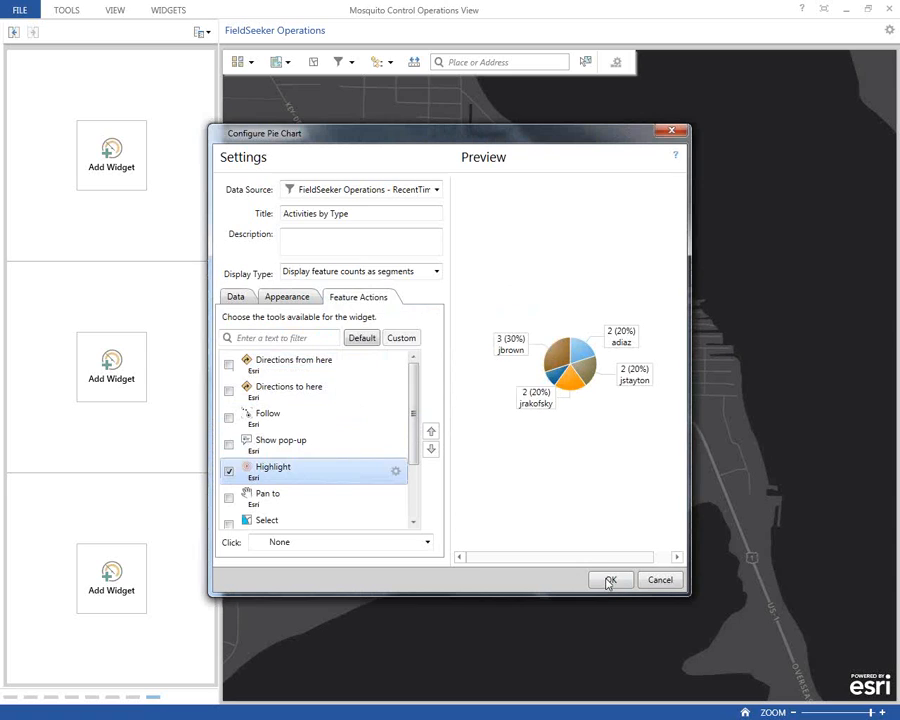
click(602, 579)
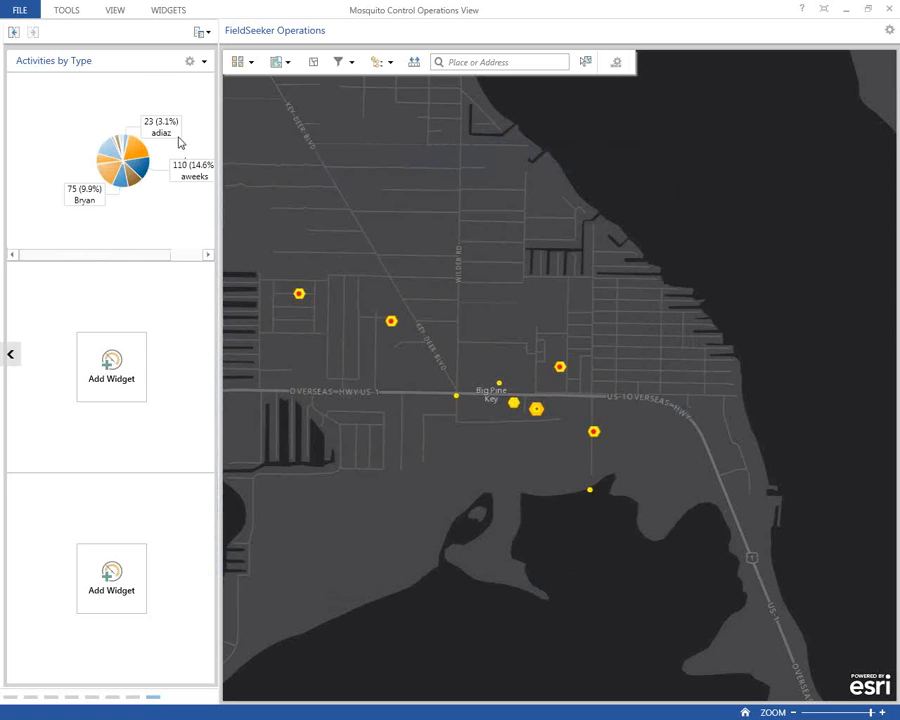
- Try the highlight action on the orange segment with 142 activities, and zoom the map to the Full Extent bookmark
mouse_move(146, 160)
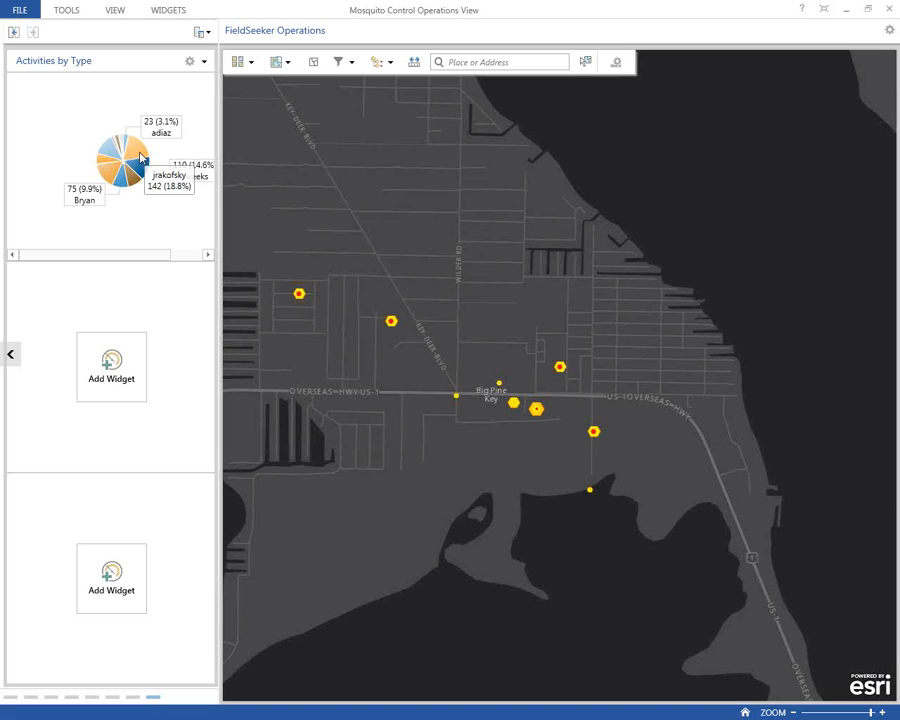
right_click(140, 153)
click(171, 165)
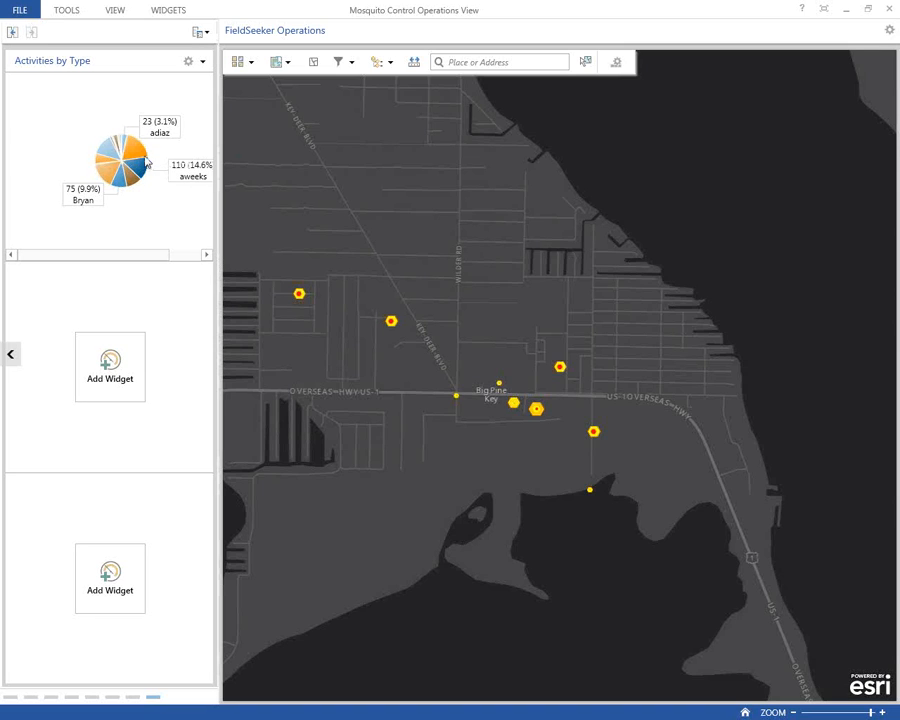
click(281, 64)
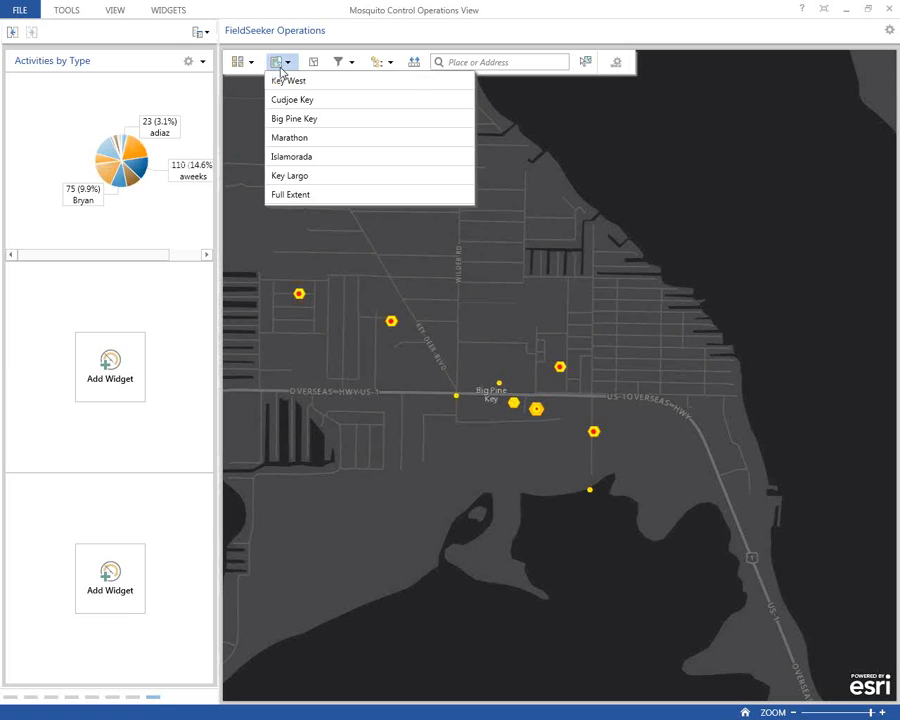
click(290, 194)
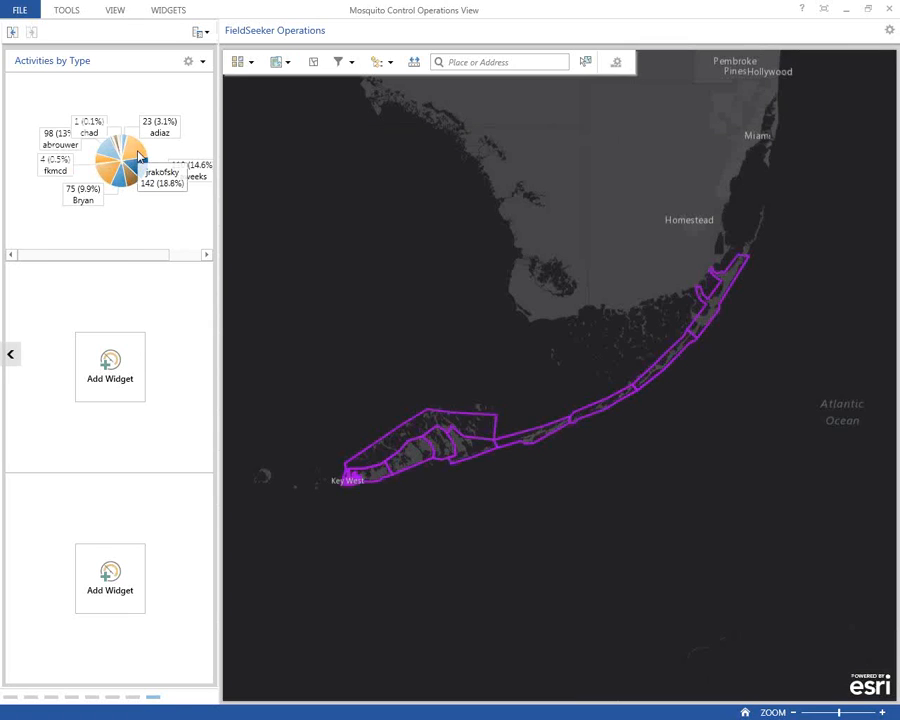
- Highlight the activities of the orange 142-activity pie segment on the full-extent map
right_click(137, 156)
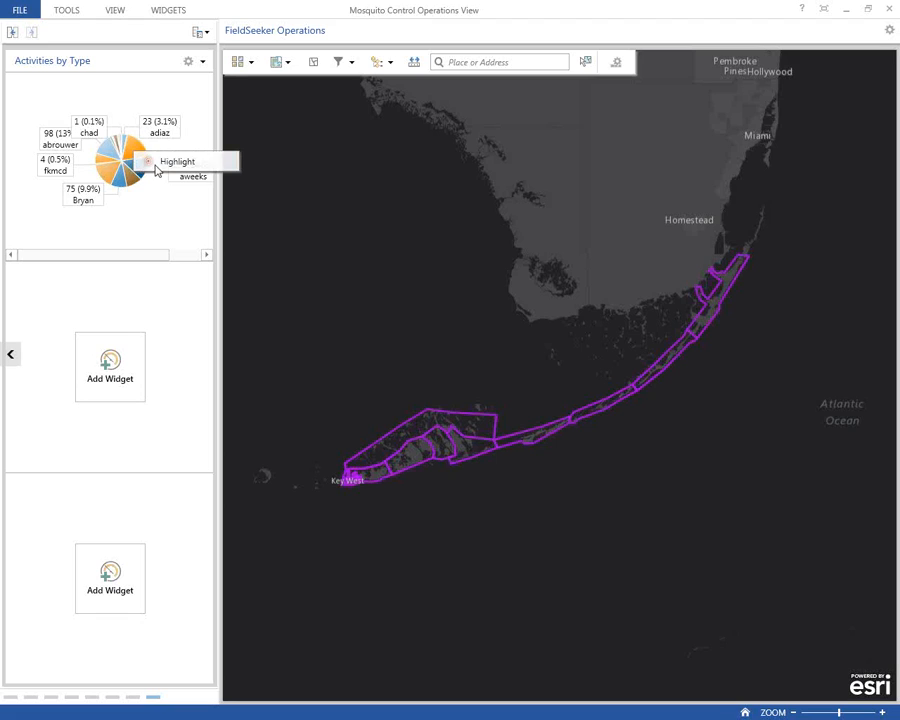
click(155, 166)
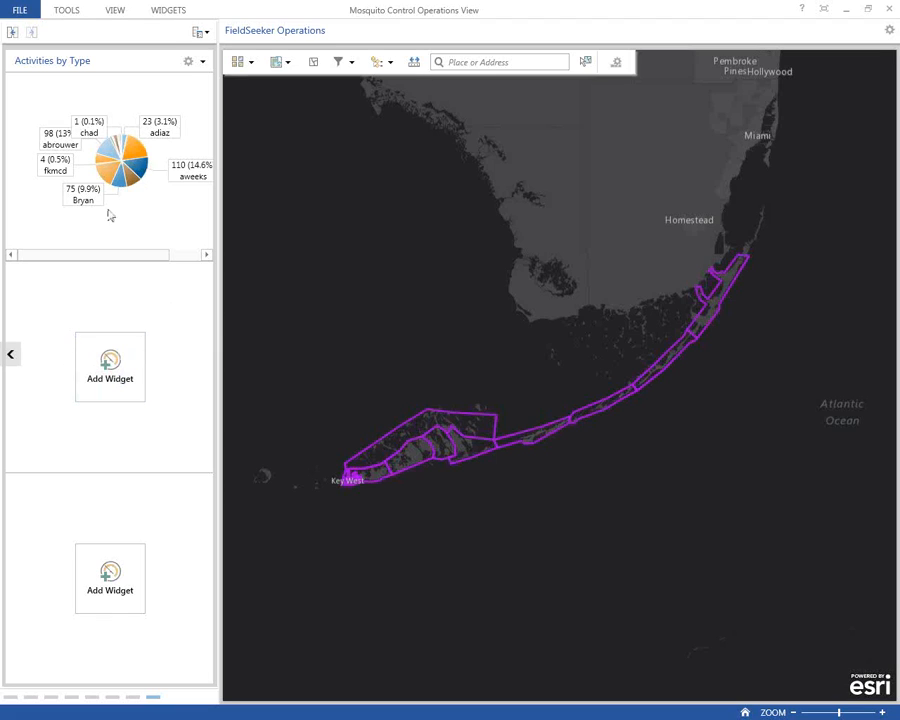
click(113, 16)
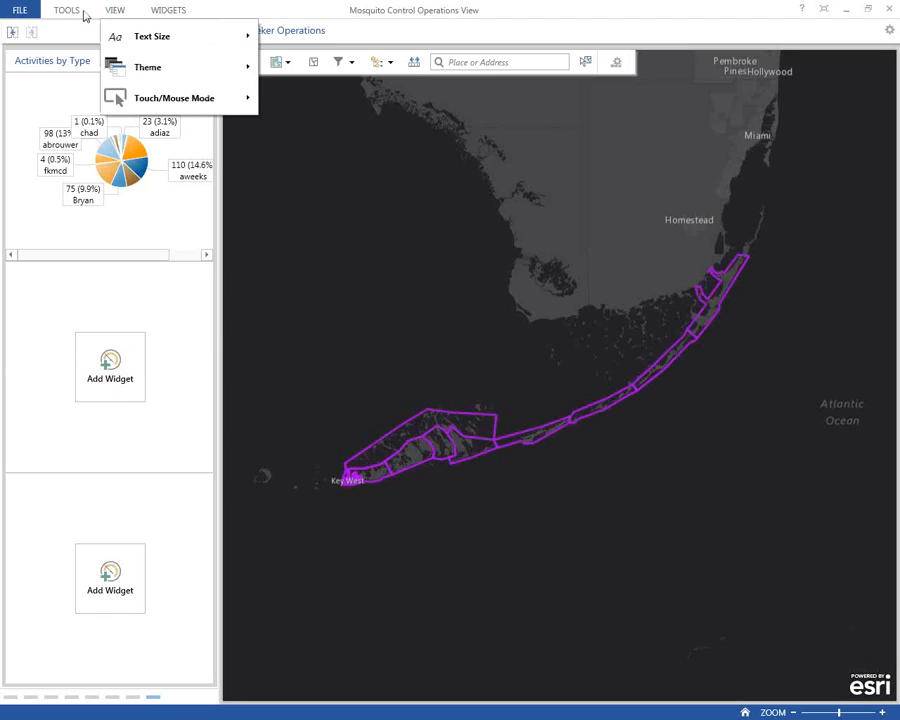
click(82, 15)
click(86, 74)
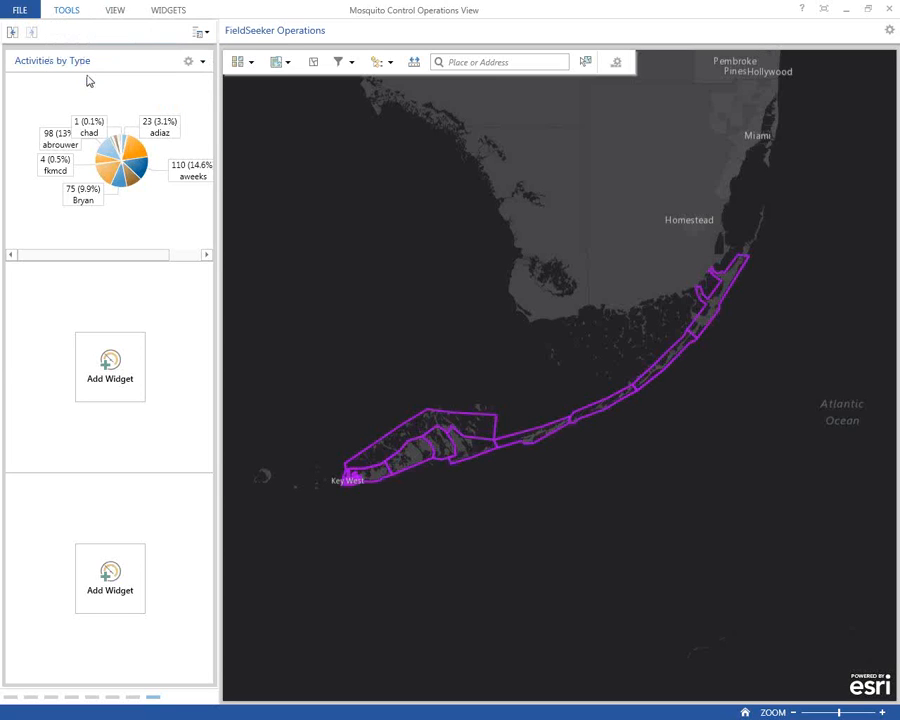
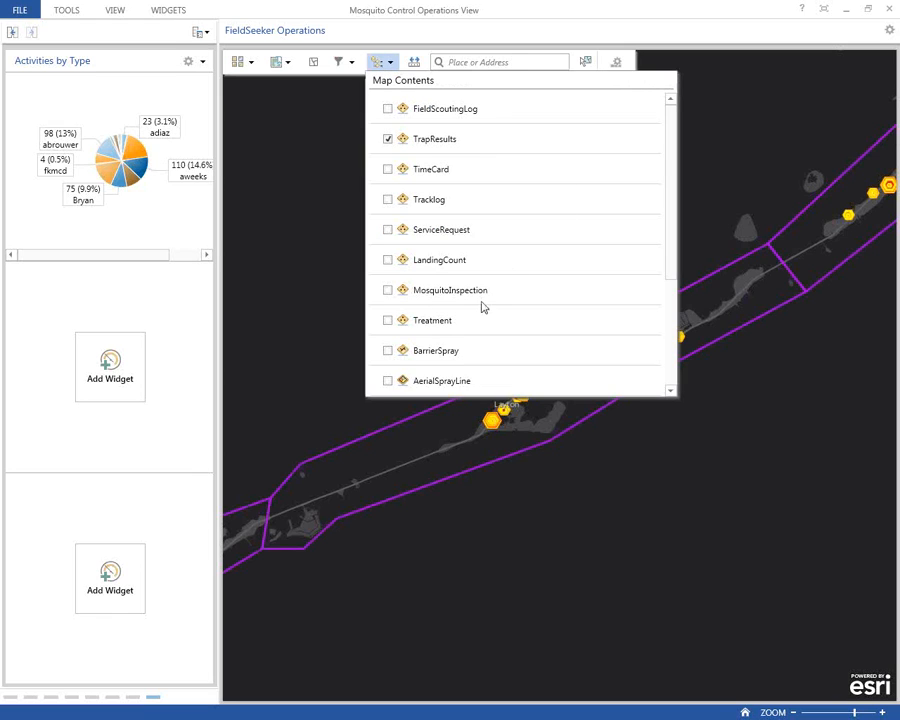
- Turn on the AerialSprayLine layer in the map contents and close the layer list
click(388, 383)
click(380, 63)
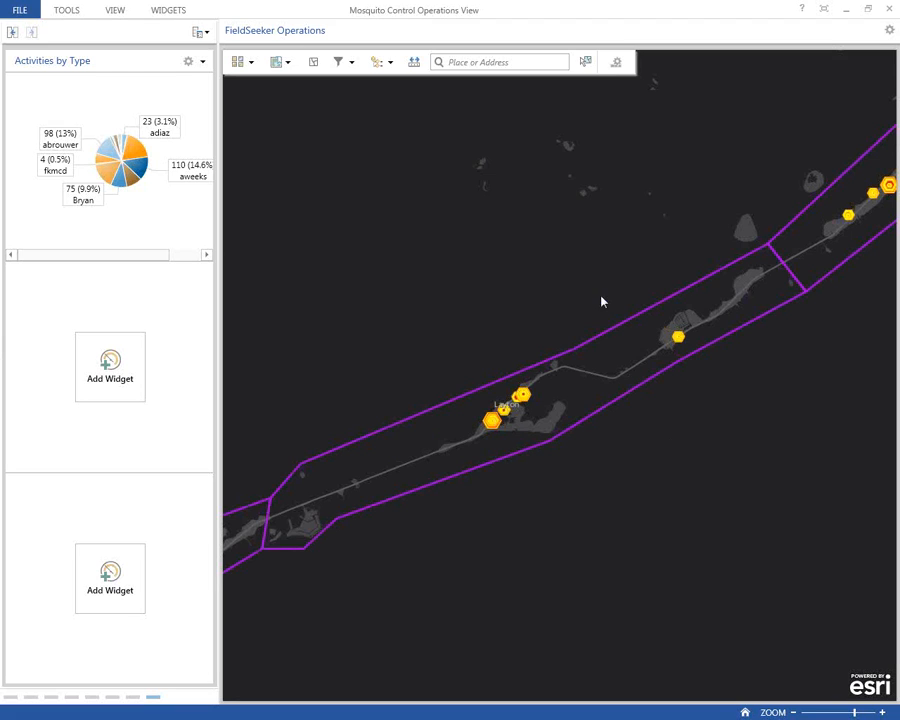
- Show the widget page with Total Site Visits, Total Treatments and Acres Treated, and zoom the map in on western Long Key
click(36, 699)
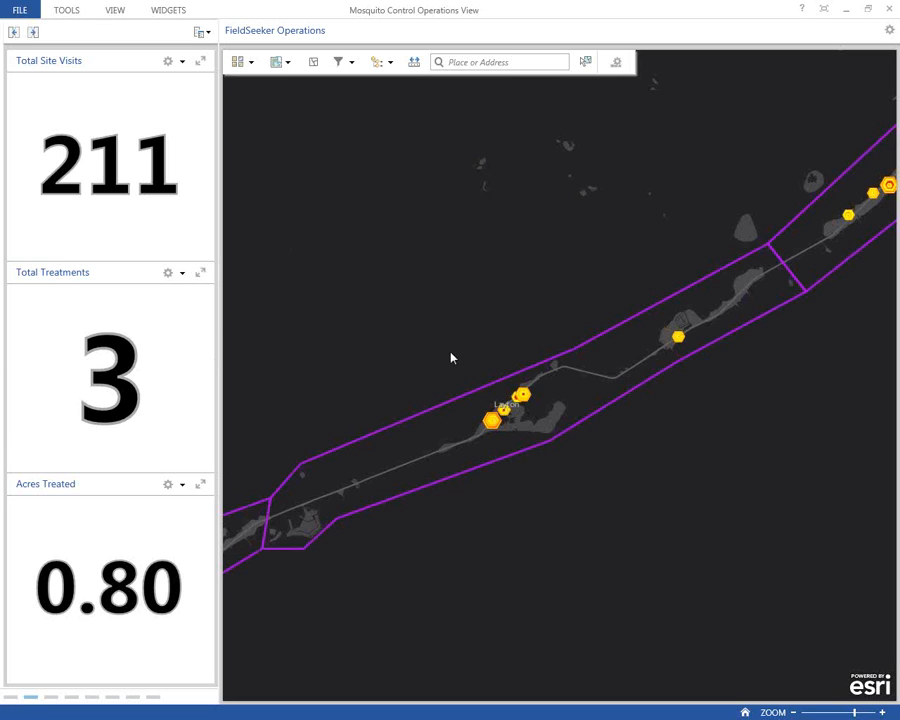
drag(450, 351, 580, 490)
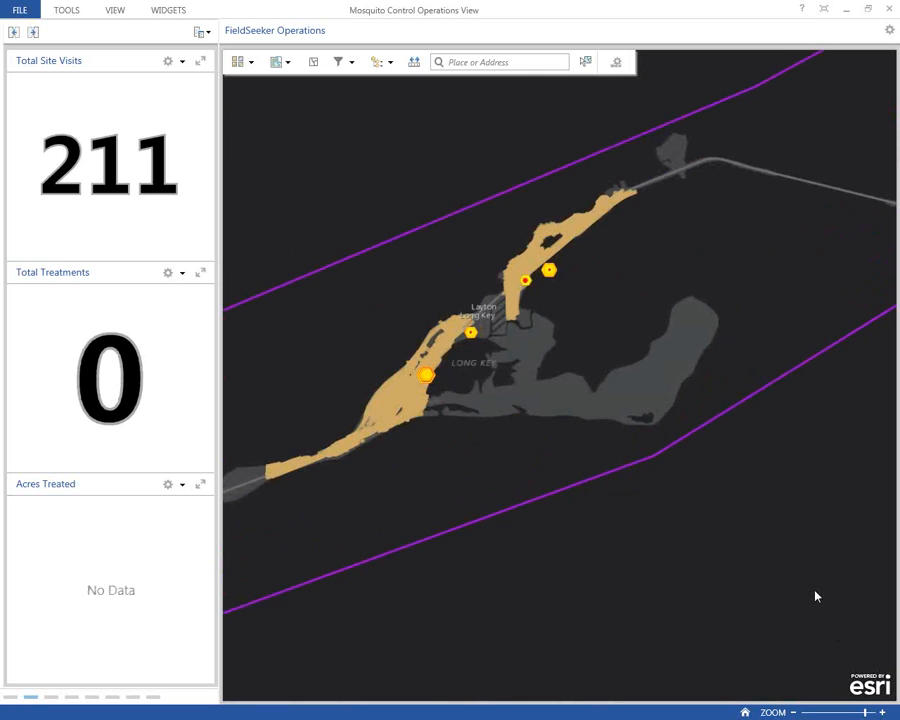
drag(395, 322, 485, 382)
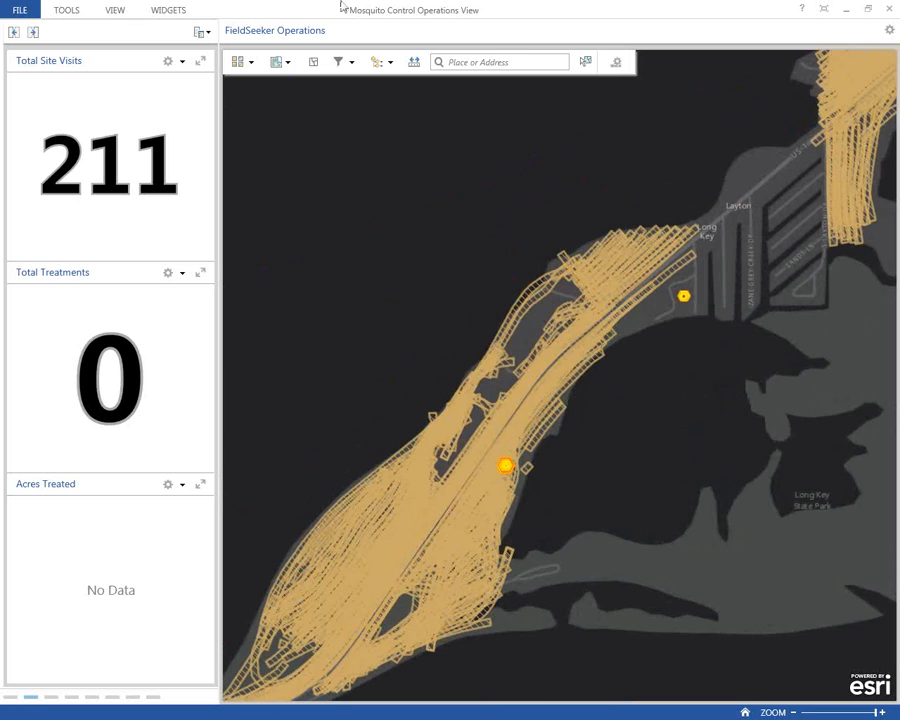
- Switch to the Webinar Operations Dashboard presentation in PowerPoint and start the slide show from slide 6, "Need Help?"
click(847, 12)
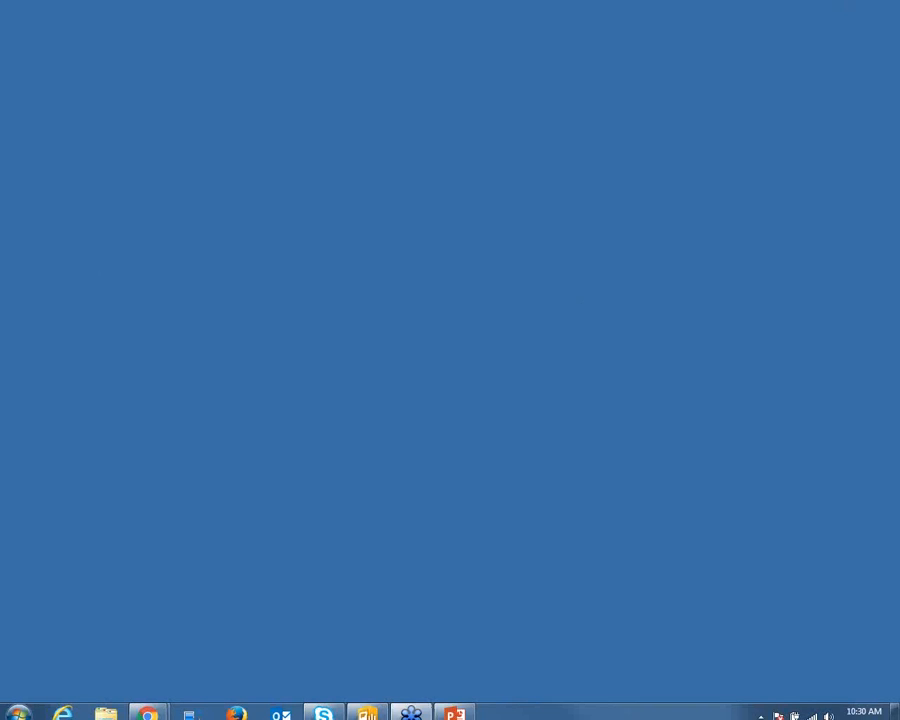
key(alt+Tab)
key(alt+Tab)
key(alt+Tab)
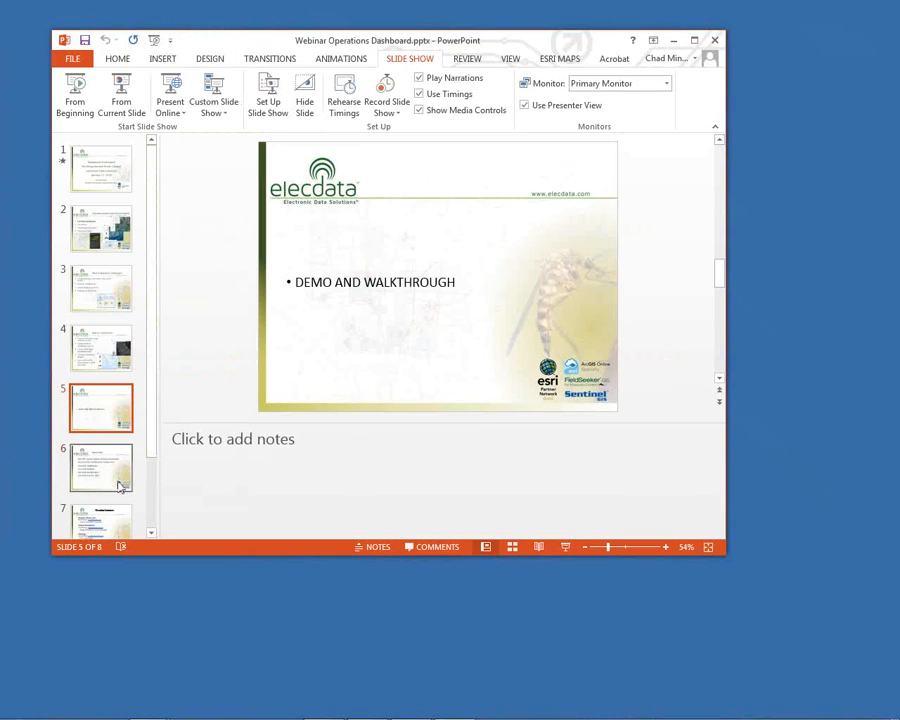
click(120, 478)
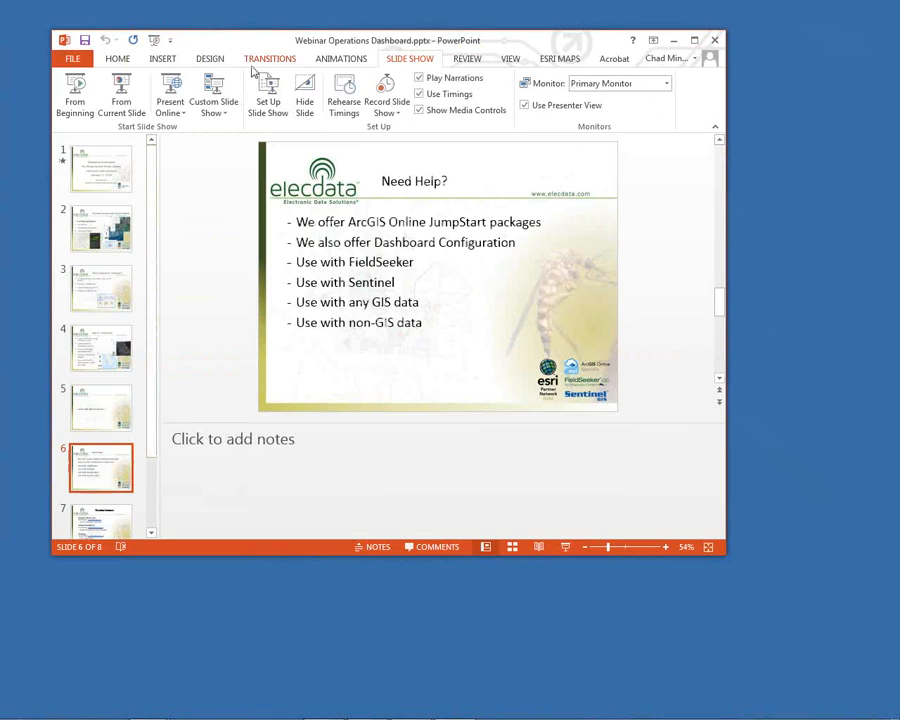
click(171, 41)
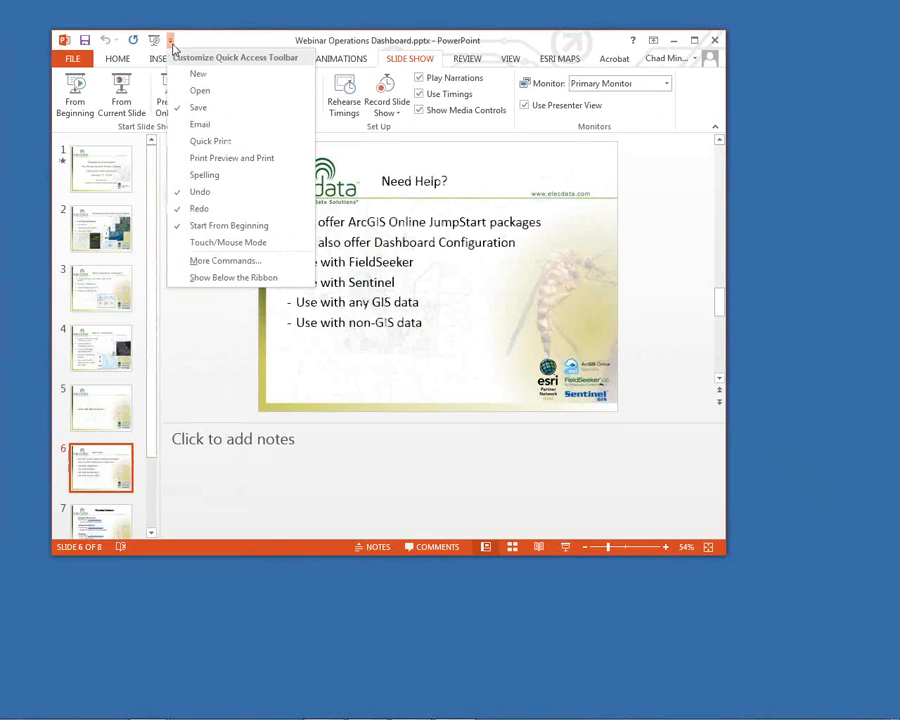
click(171, 43)
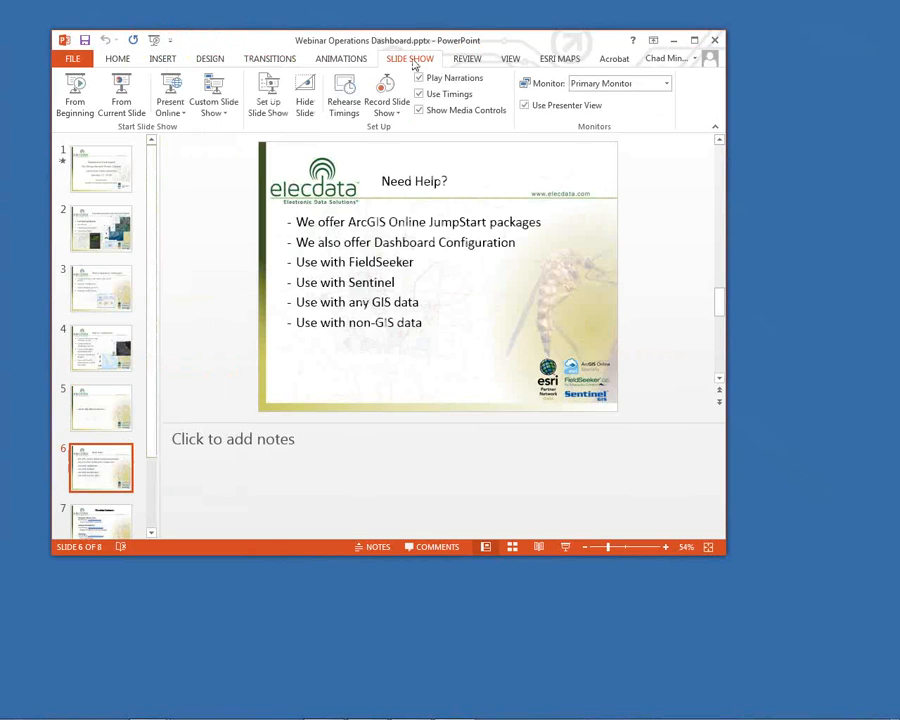
click(121, 95)
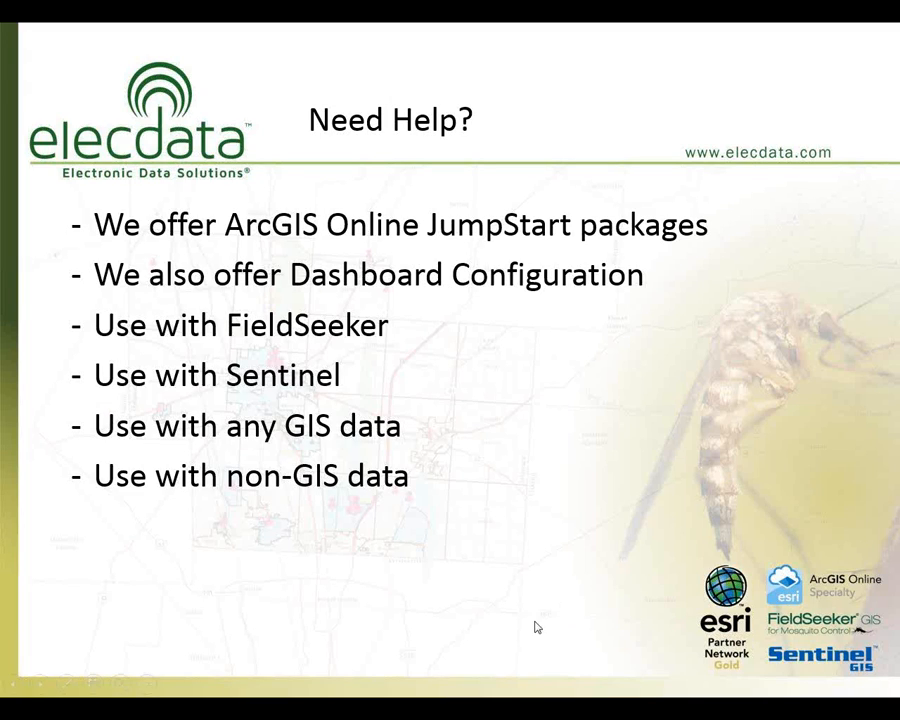